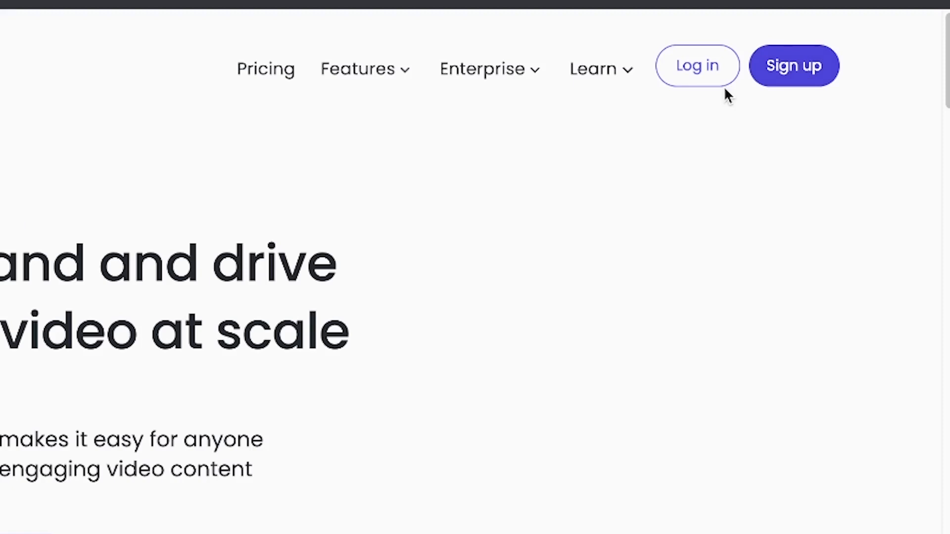
Step: Open the Lumen5 sign-up form for a free account and select the work email field
left_click(786, 78)
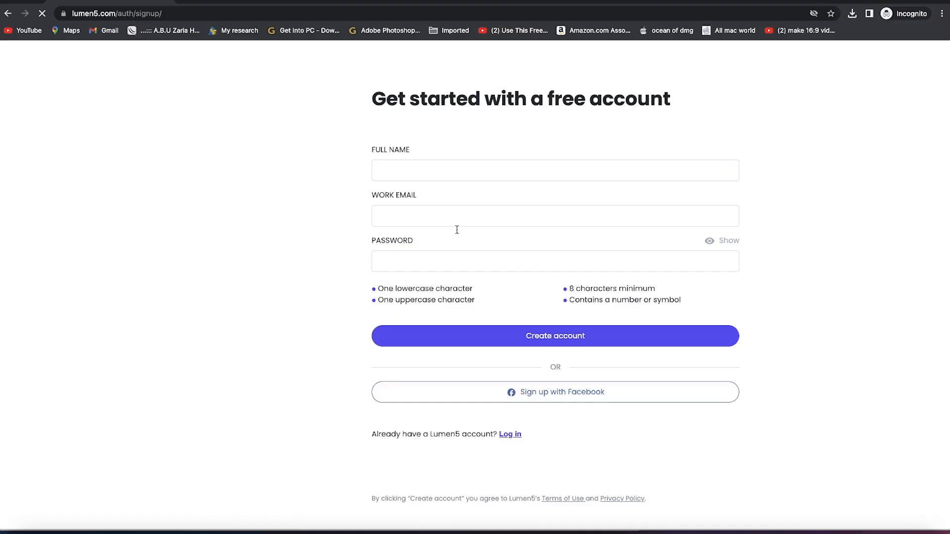
left_click(457, 226)
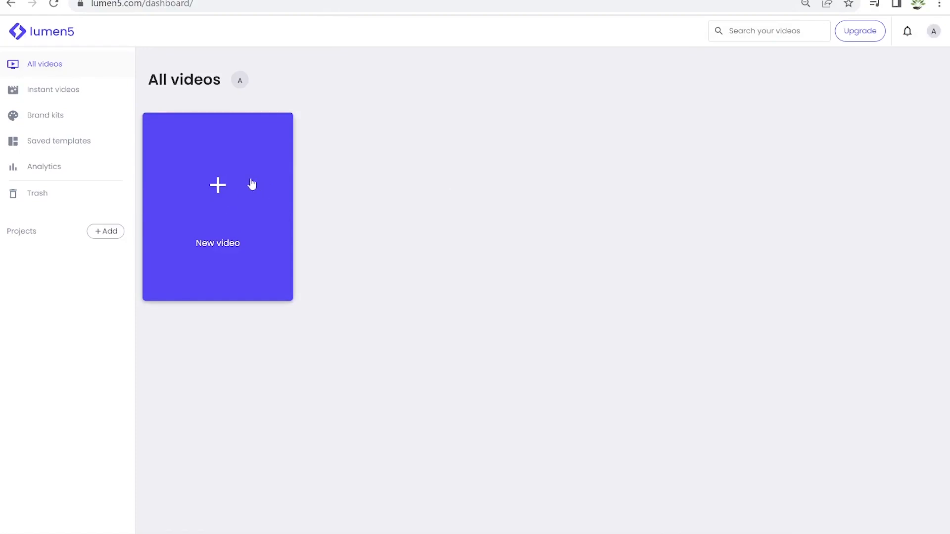
Step: Start a new video and browse the template gallery to the Rectangular templates
left_click(220, 187)
mouse_move(264, 183)
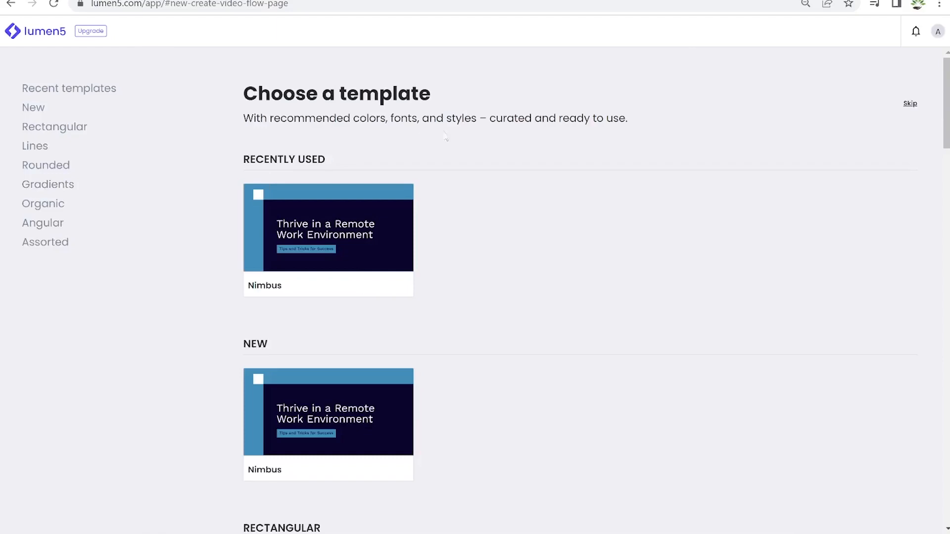
mouse_move(316, 238)
scroll(361, 334, "down", 3)
scroll(317, 306, "up", 3)
scroll(305, 245, "down", 10)
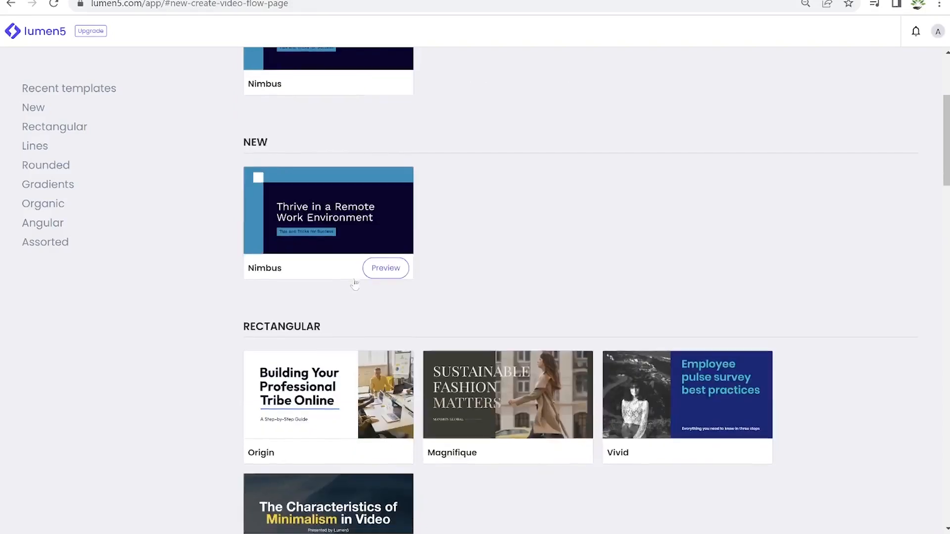
scroll(376, 281, "up", 4)
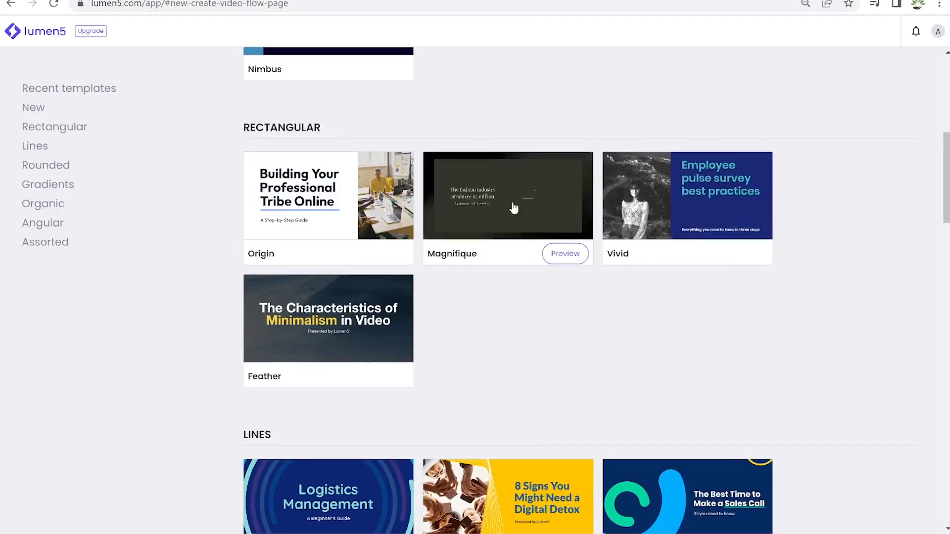
Step: Preview part of the Magnifique template with sound and use it in 16:9 format for the new video
left_click(564, 254)
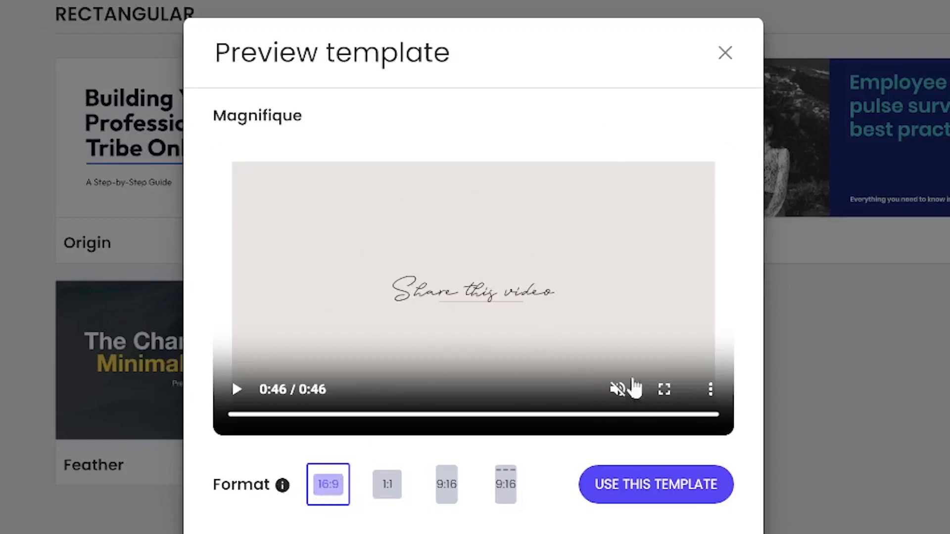
left_click(618, 388)
left_click(237, 390)
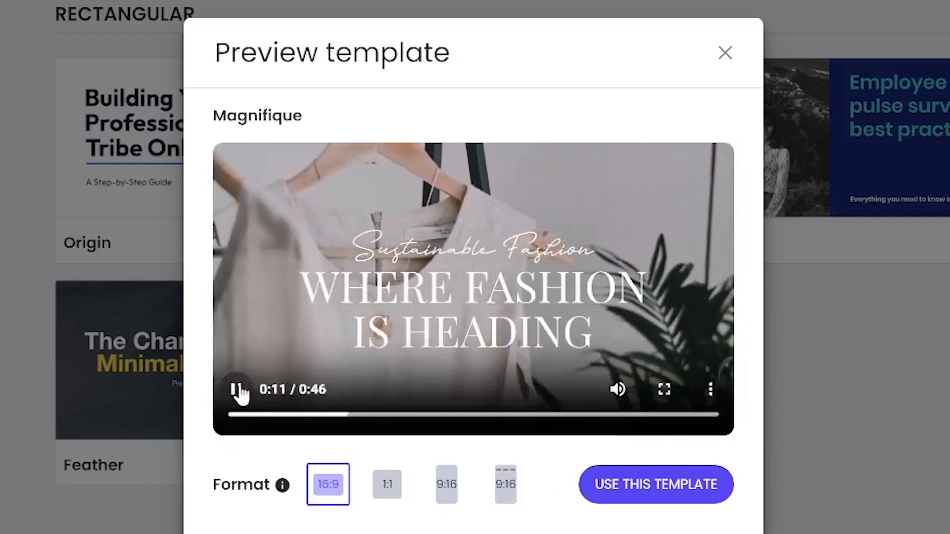
left_click(238, 389)
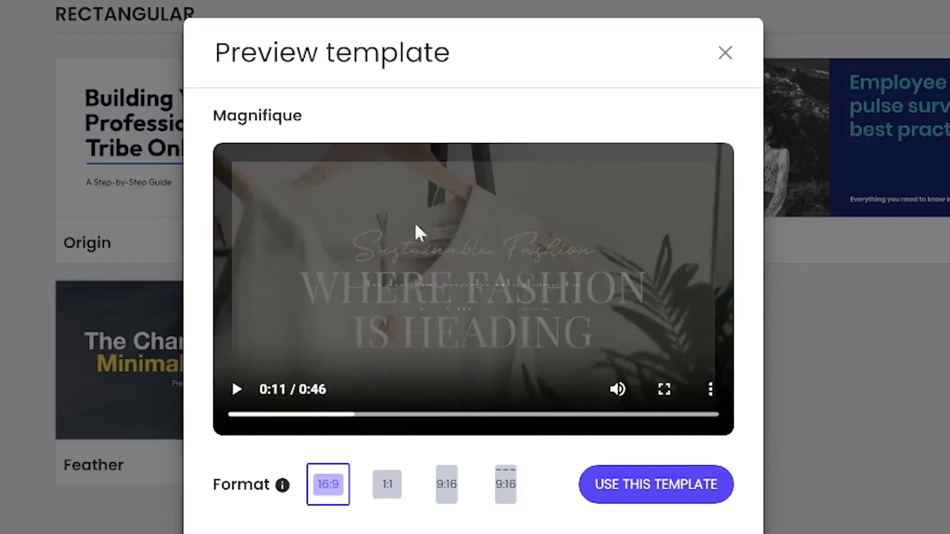
left_click(622, 482)
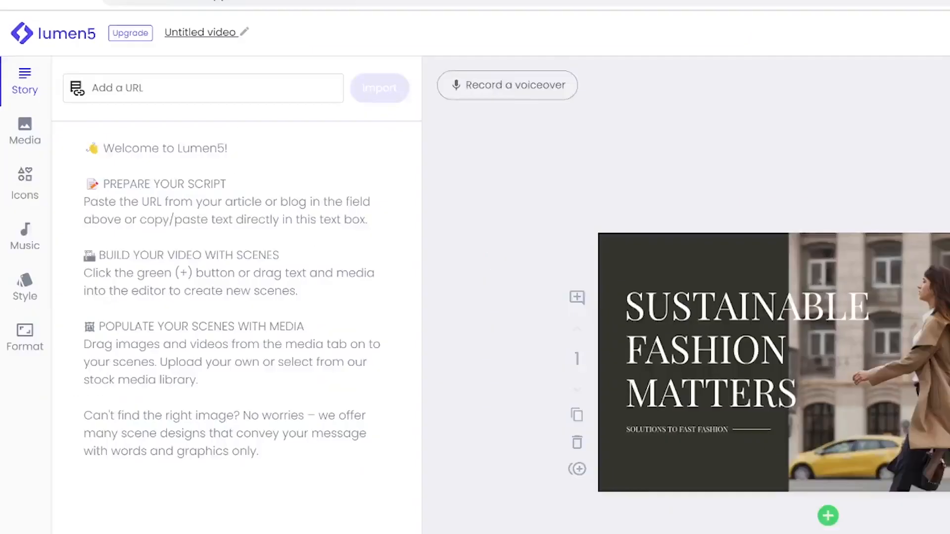
Step: Rename the untitled video as "Top 5 Video Editors 2023"
left_click(157, 32)
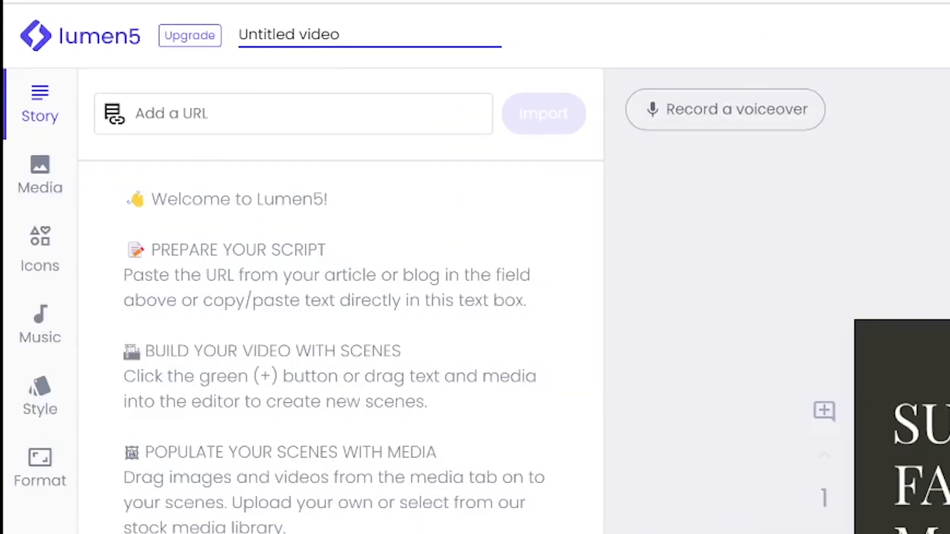
key("ctrl+a")
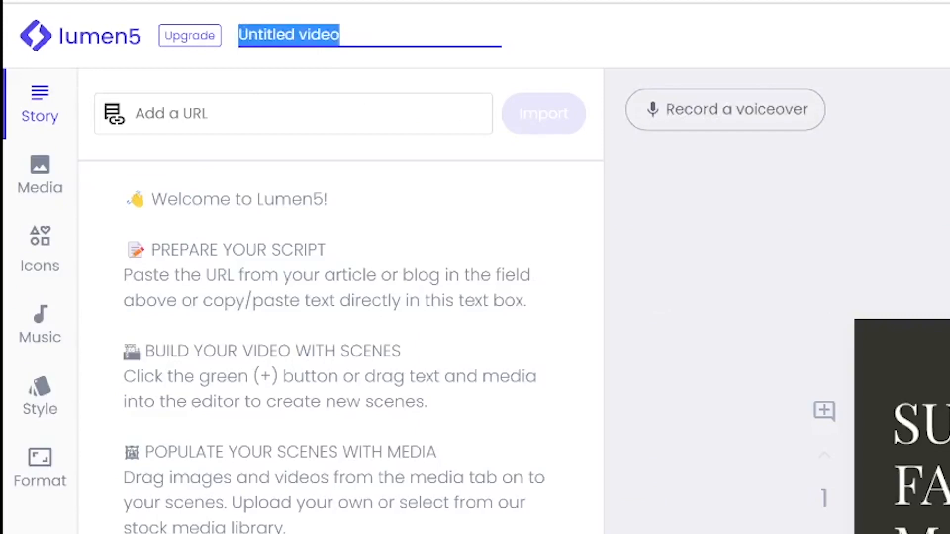
type("Top ")
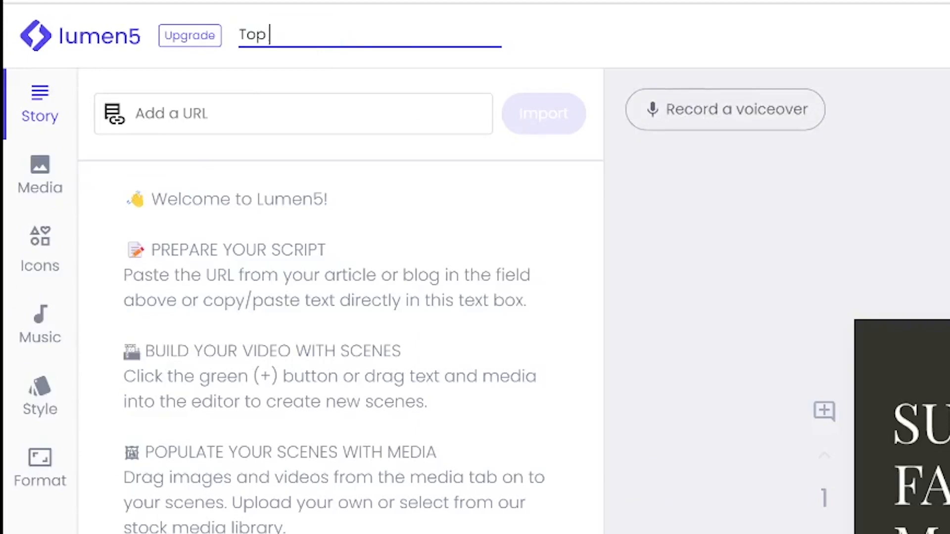
type("5 Video Editors")
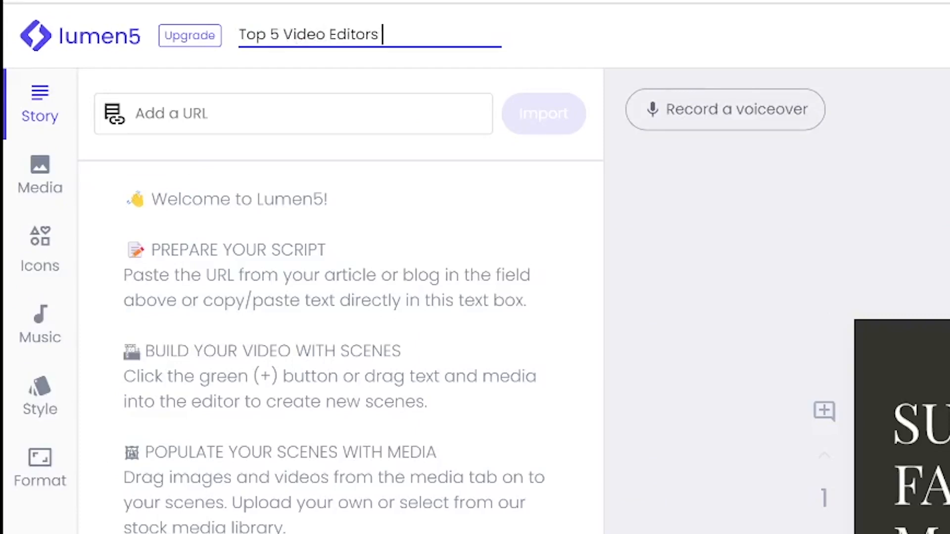
type(" 2023")
left_click(810, 48)
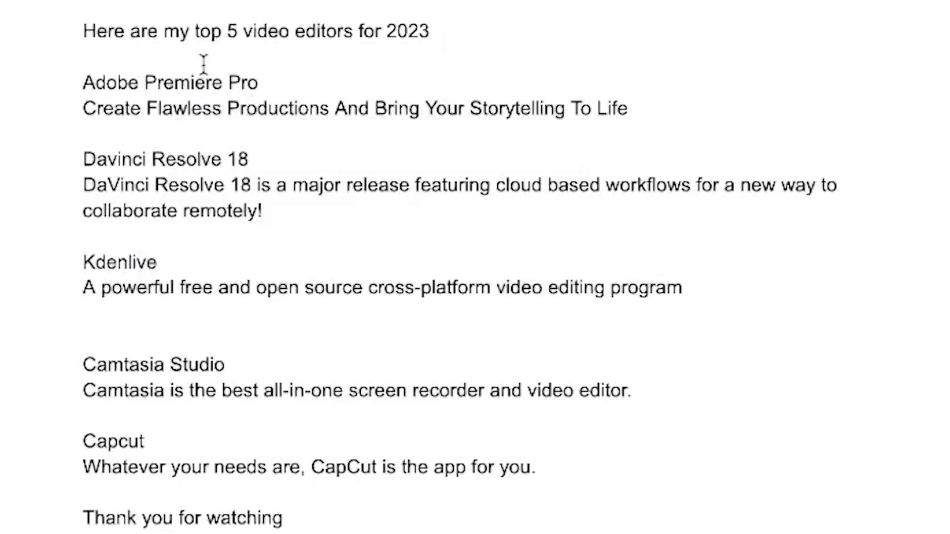
Step: Copy the whole top 5 video editors script from the document and paste it into the video's story text
left_click_drag(79, 26, 439, 512)
right_click(439, 513)
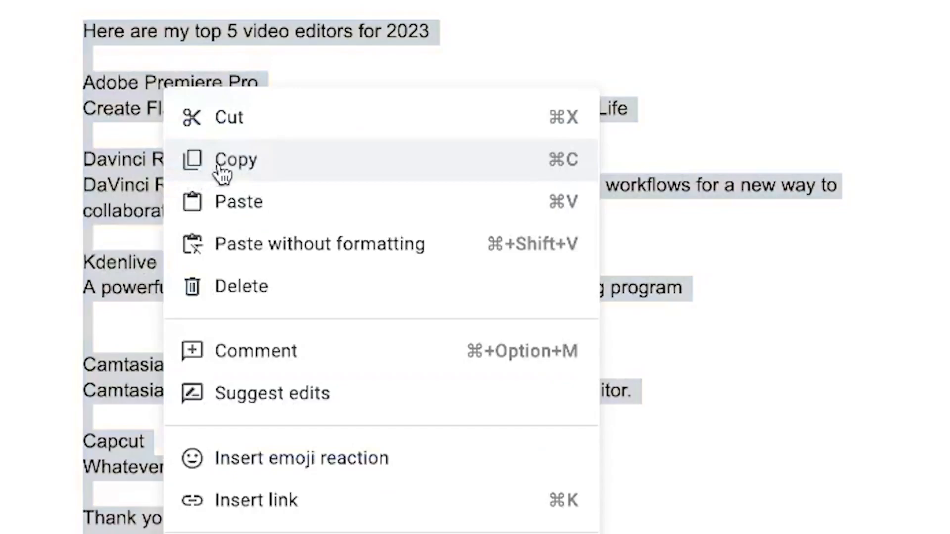
left_click(222, 163)
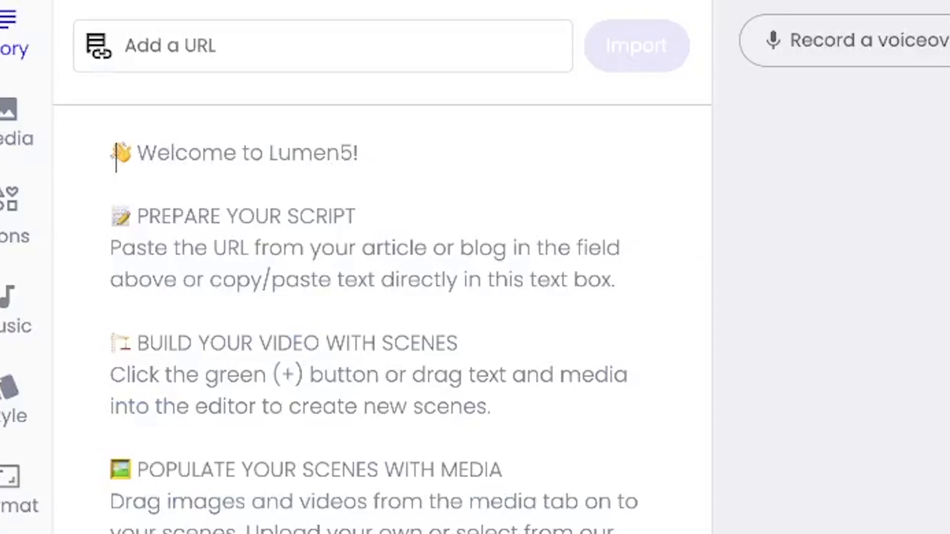
right_click(153, 189)
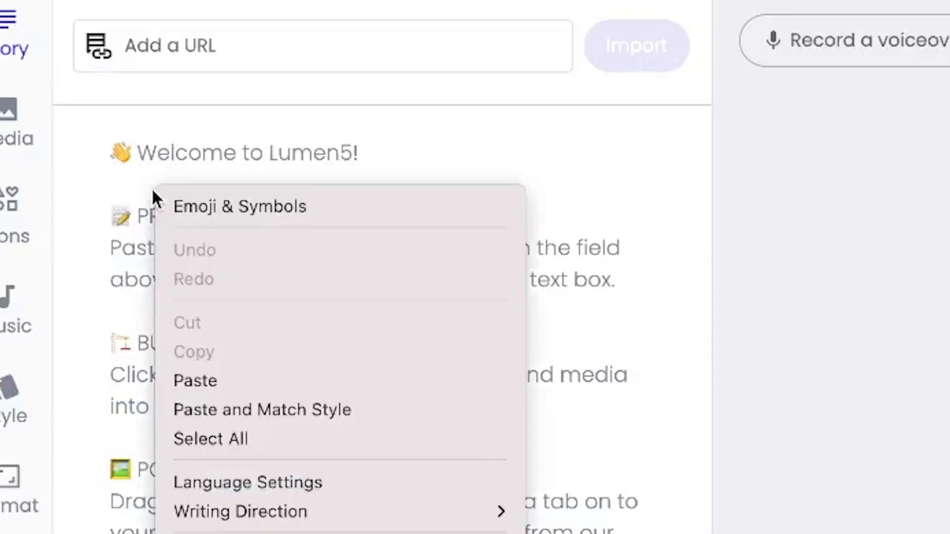
left_click(271, 384)
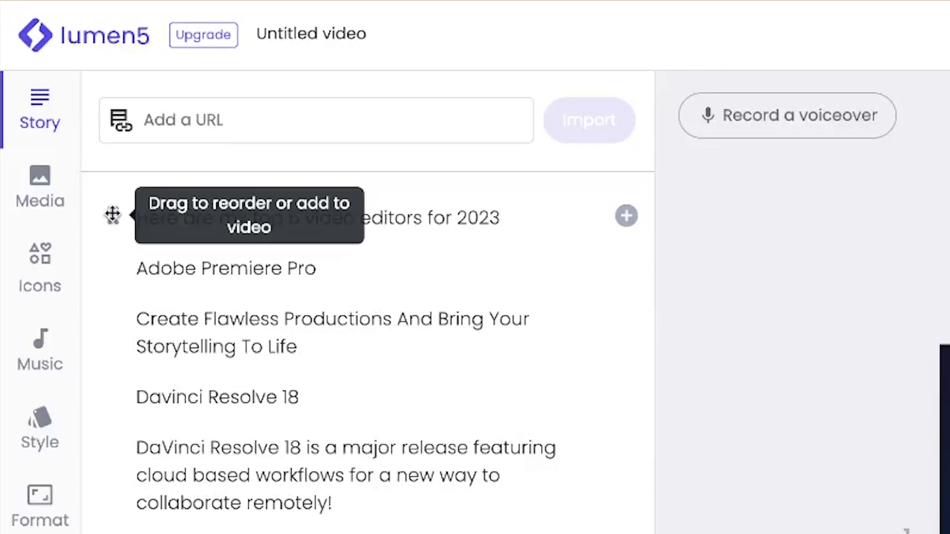
Step: Try moving the opening line of the story further down the script and return it to the beginning
left_click_drag(112, 218, 138, 533)
left_click_drag(136, 349, 129, 0)
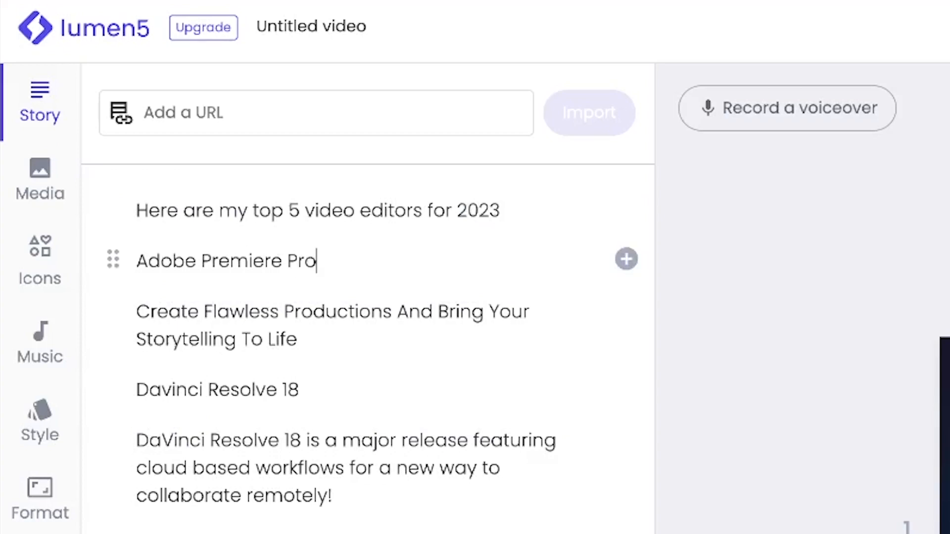
scroll(292, 518, "down", 1)
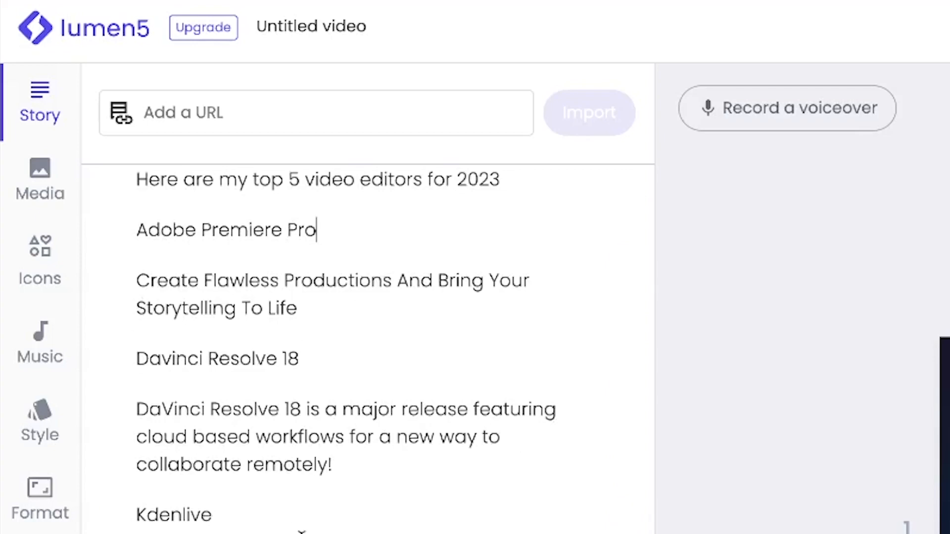
scroll(301, 531, "up", 1)
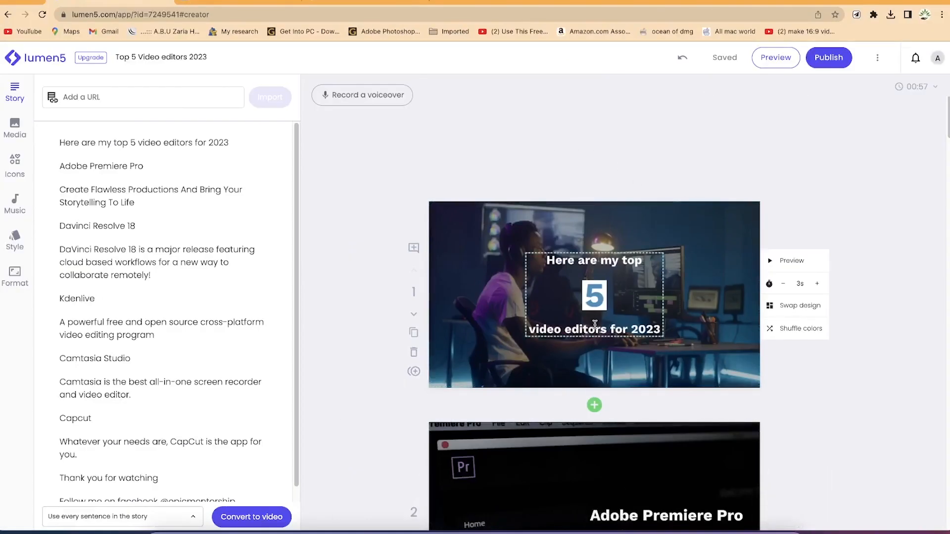
Step: Review all the generated scenes through to the outro and preview the first scene
scroll(594, 325, "down", 12)
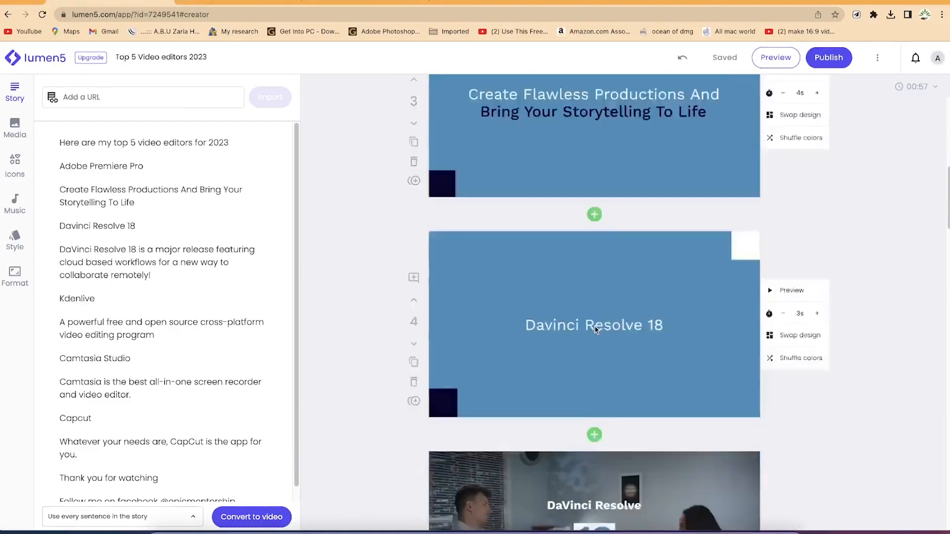
scroll(596, 330, "down", 12)
scroll(596, 330, "down", 15)
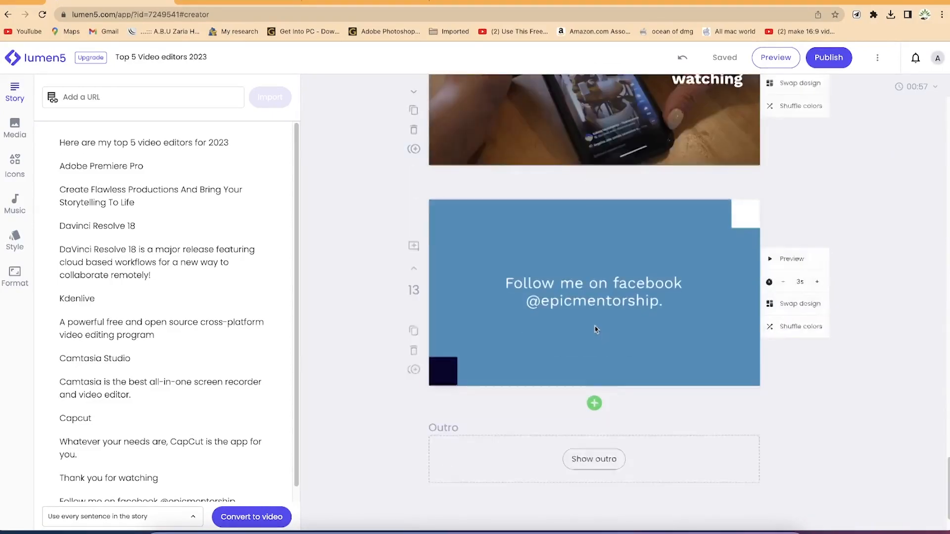
scroll(595, 330, "up", 12)
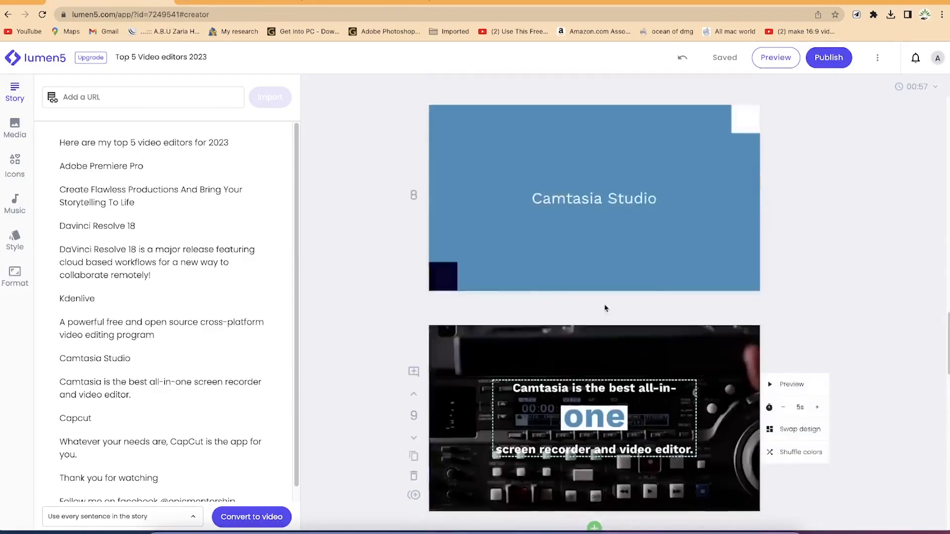
scroll(604, 304, "up", 20)
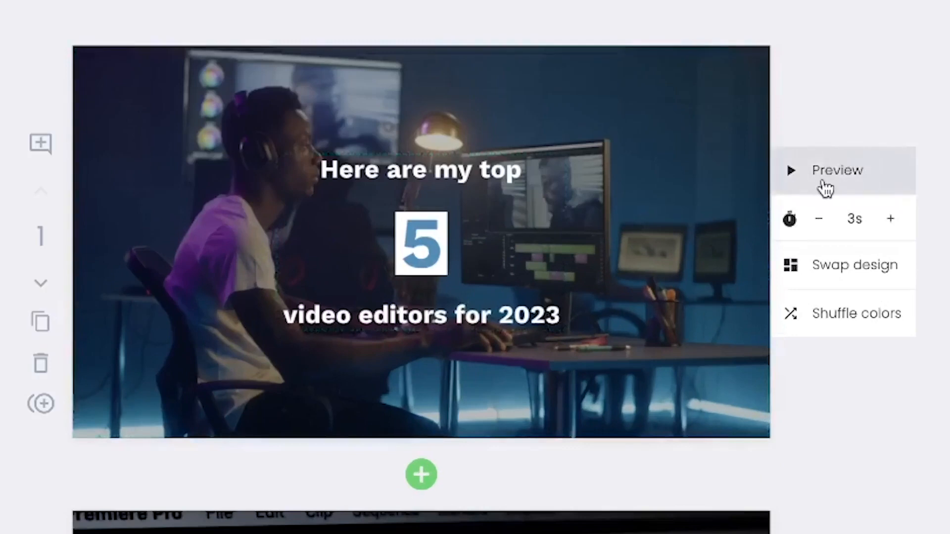
left_click(825, 189)
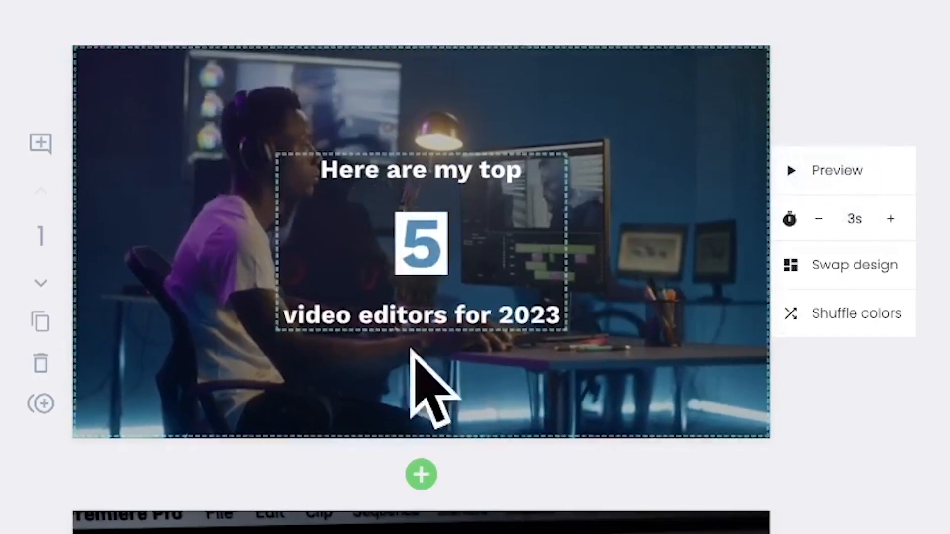
Step: Set the "Here are my top" text in the first scene to the second-largest text size and check its font options
left_click(487, 167)
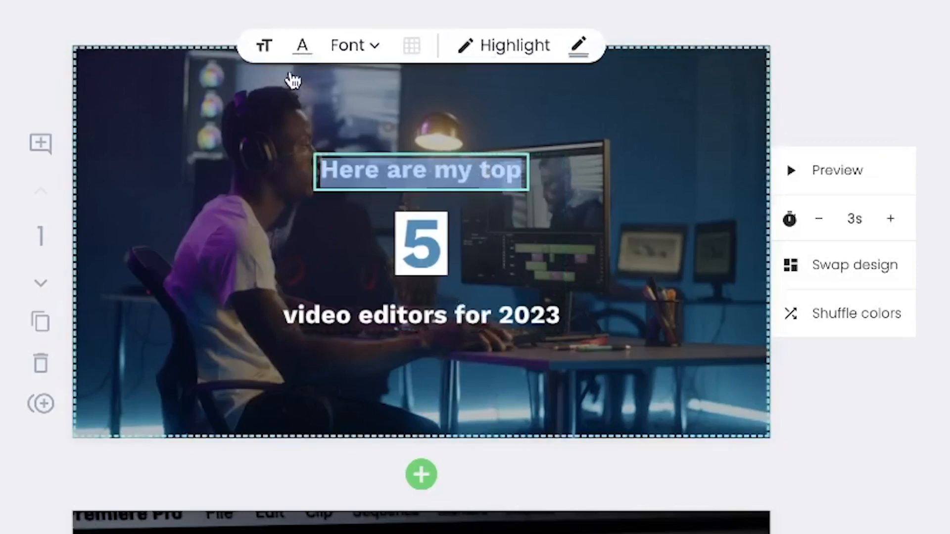
left_click(265, 47)
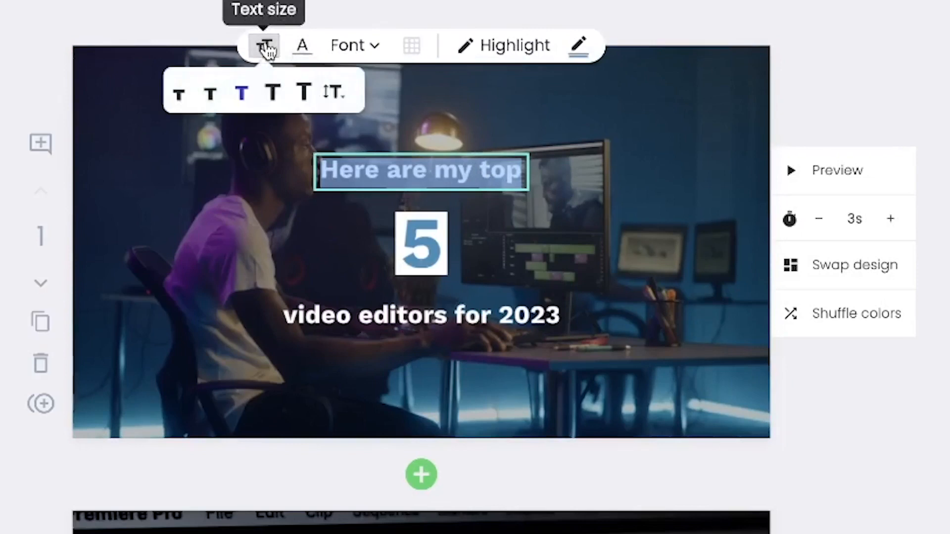
left_click(305, 92)
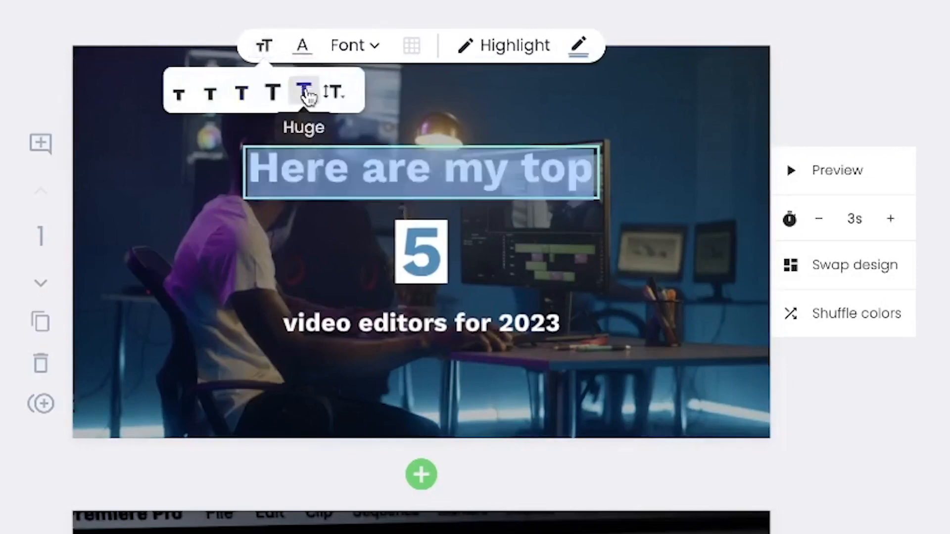
left_click(282, 98)
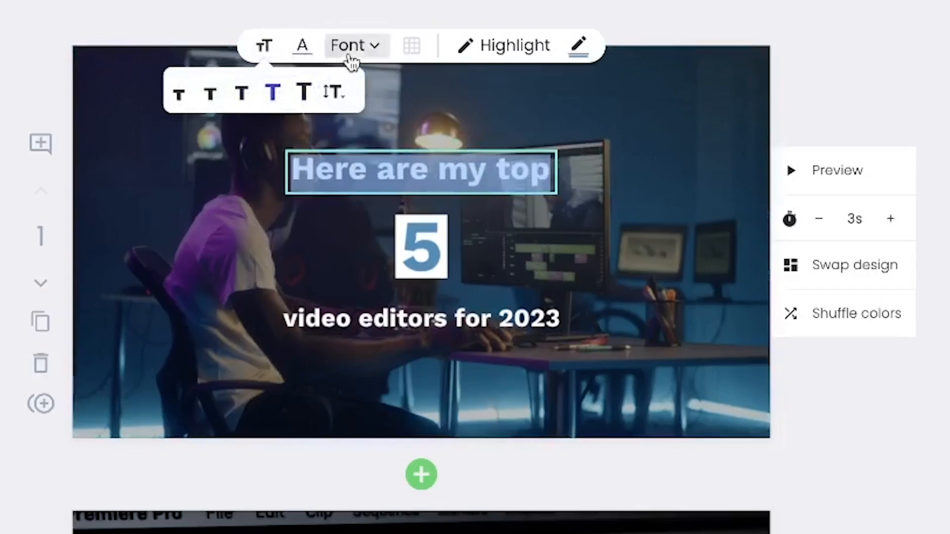
left_click(382, 50)
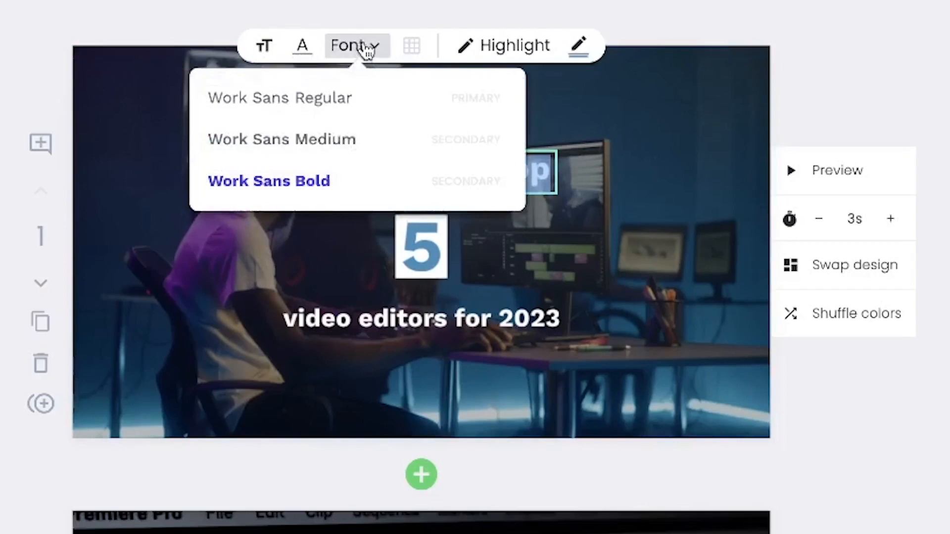
left_click(369, 48)
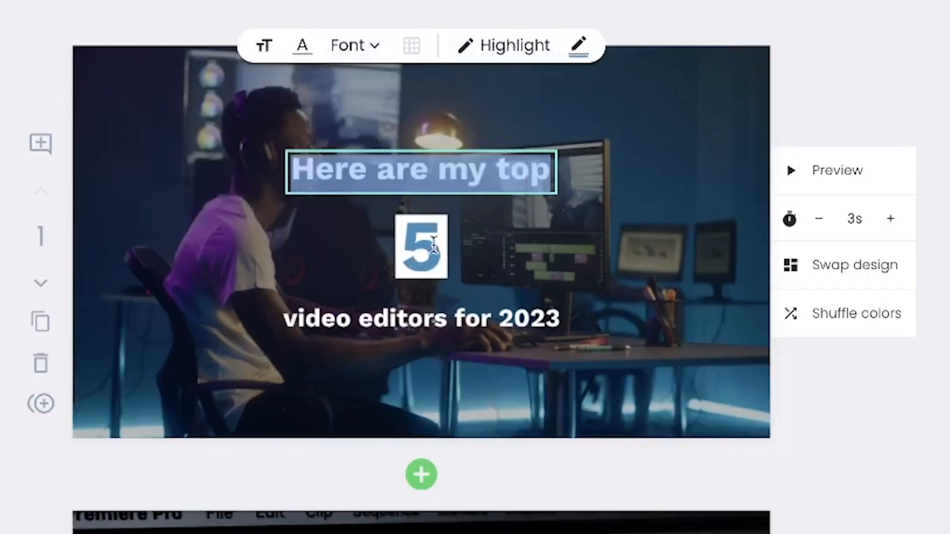
Step: Highlight the words "my top" in the first scene's text and check the available highlight colors
left_click(496, 178)
left_click_drag(444, 171, 544, 173)
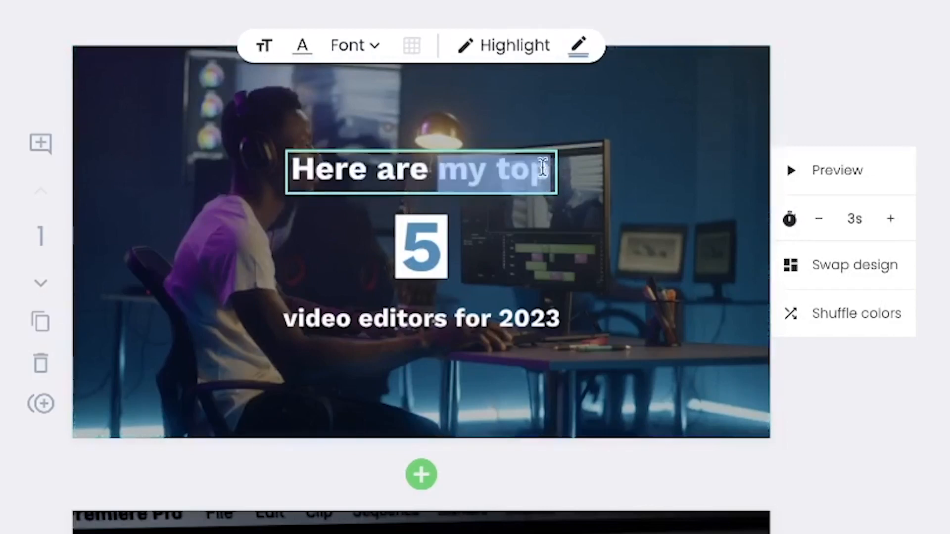
left_click(528, 55)
left_click(602, 52)
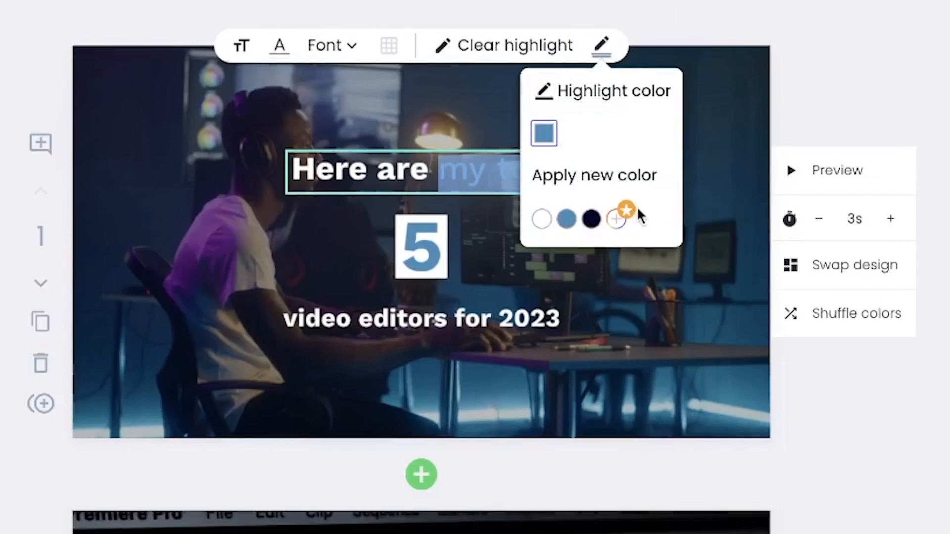
left_click(604, 45)
left_click(596, 199)
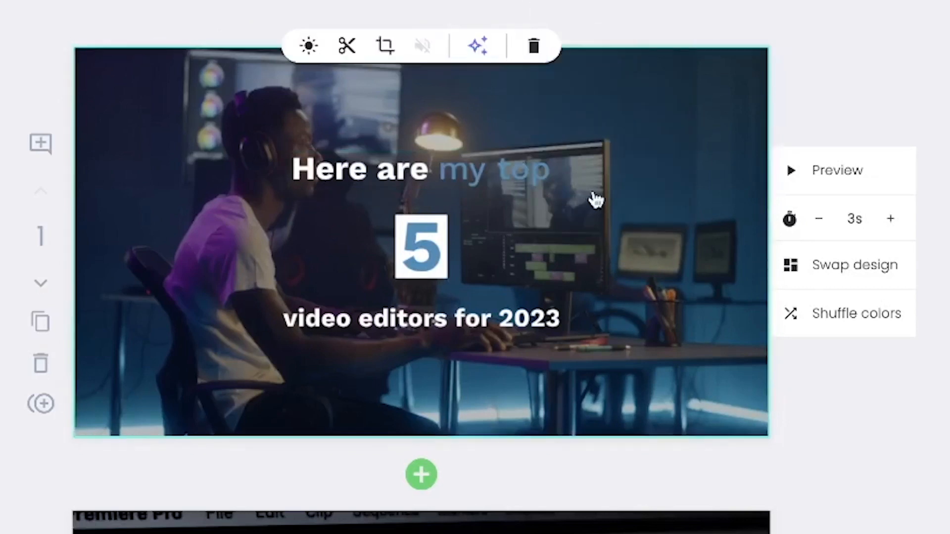
Step: Clear the highlight from the words "my top" in the first scene's text
left_click(447, 167)
left_click(512, 168)
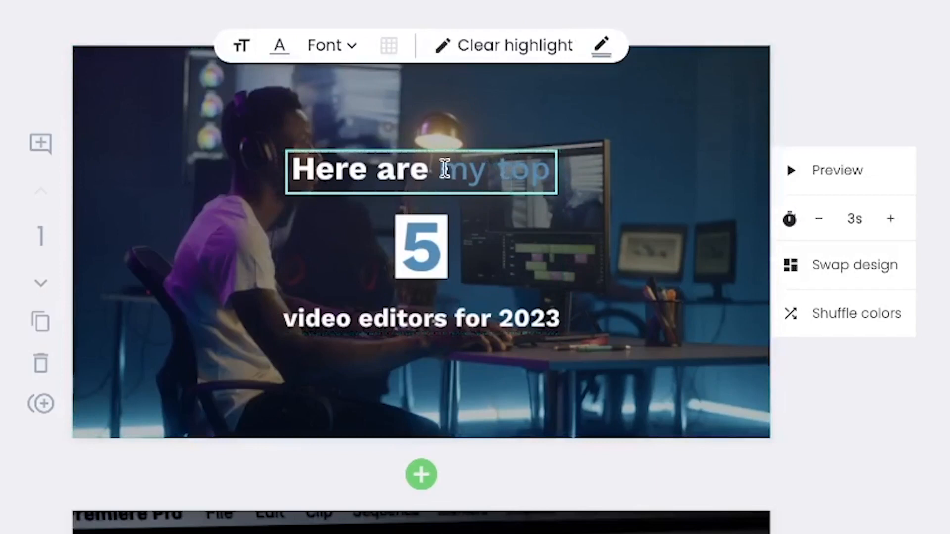
left_click_drag(437, 169, 553, 176)
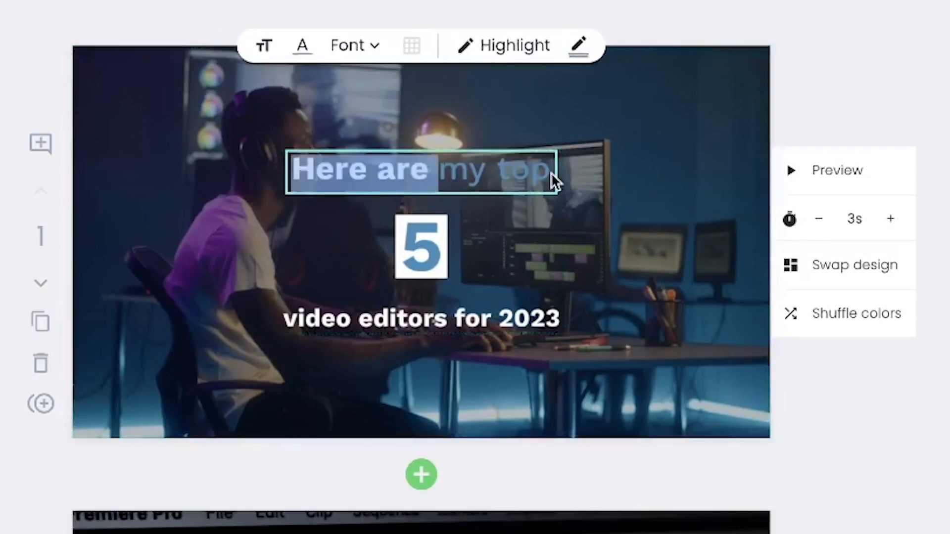
left_click(488, 173)
left_click_drag(438, 169, 547, 177)
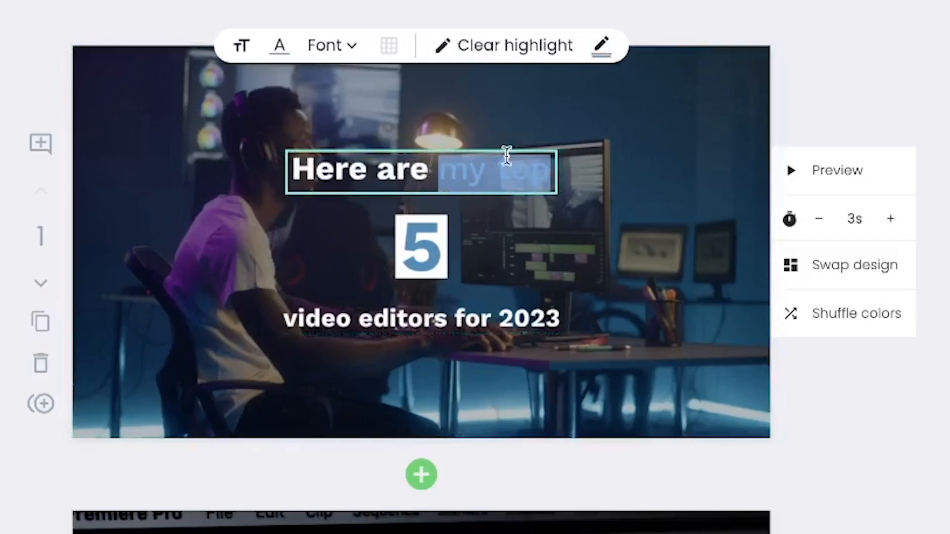
left_click(502, 55)
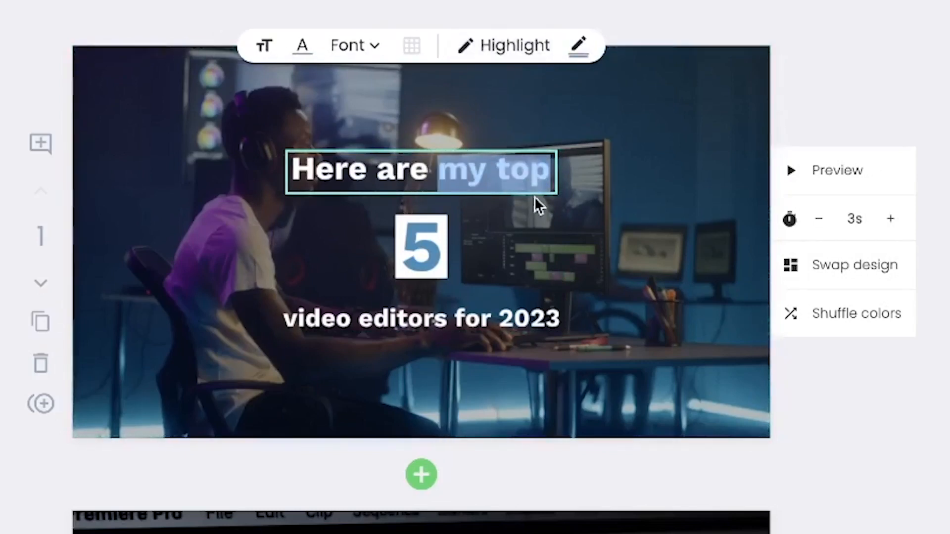
left_click(530, 186)
left_click(555, 267)
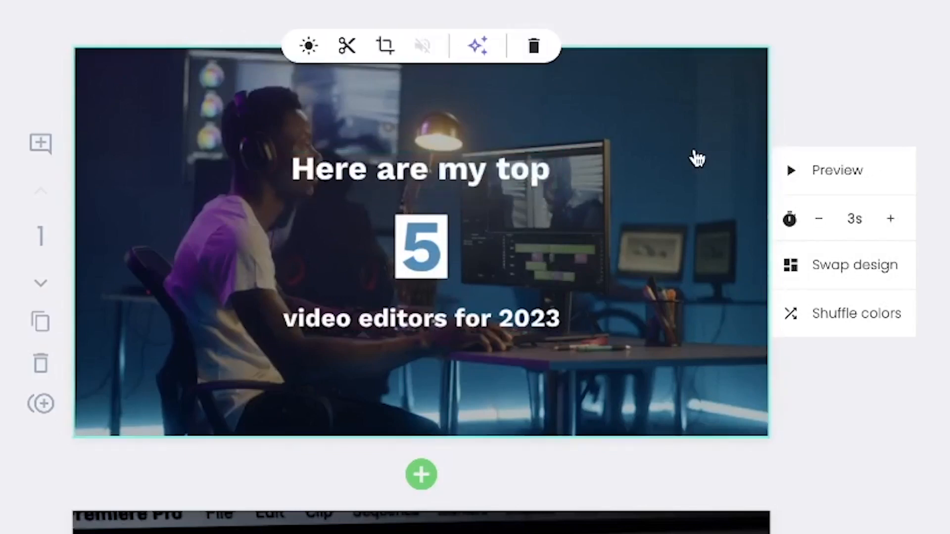
Step: Set the "video editors for 2023" text in the first scene to the Large size
left_click(422, 319)
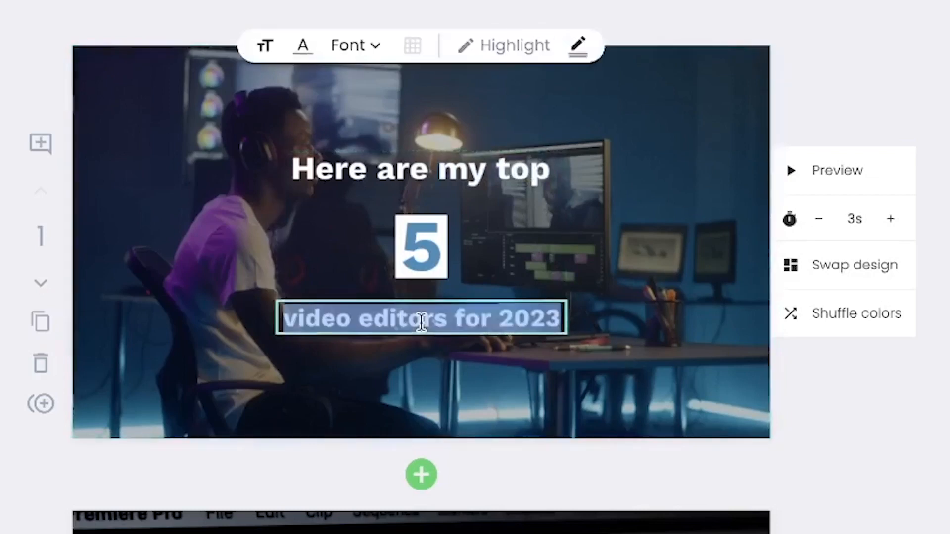
left_click(265, 47)
left_click(272, 93)
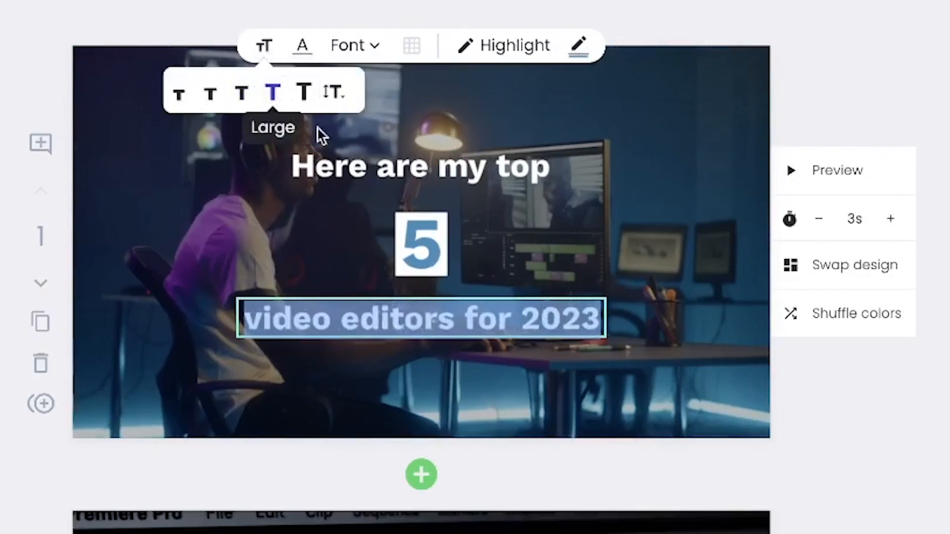
left_click(696, 238)
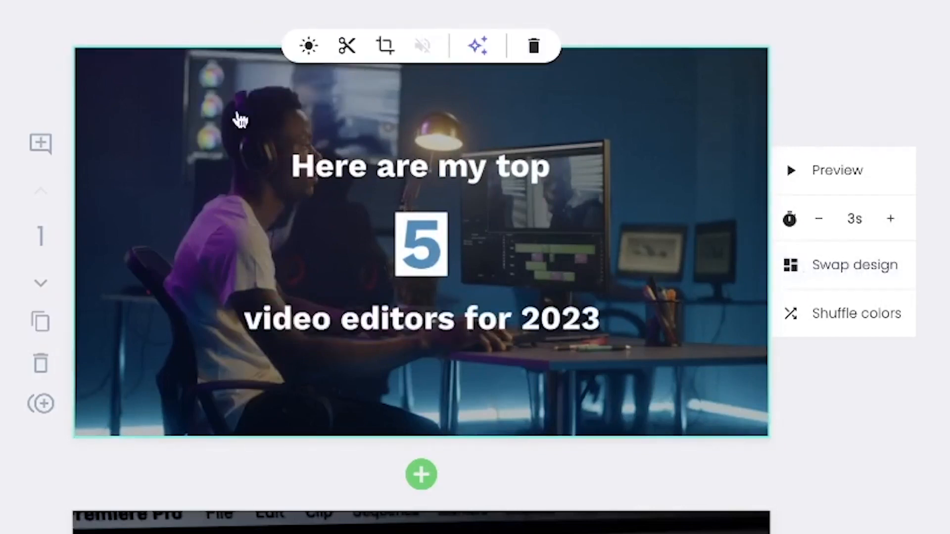
Step: Swap the first scene's design for the Media layout with boxed text in the lower-left corner of the footage
left_click(855, 281)
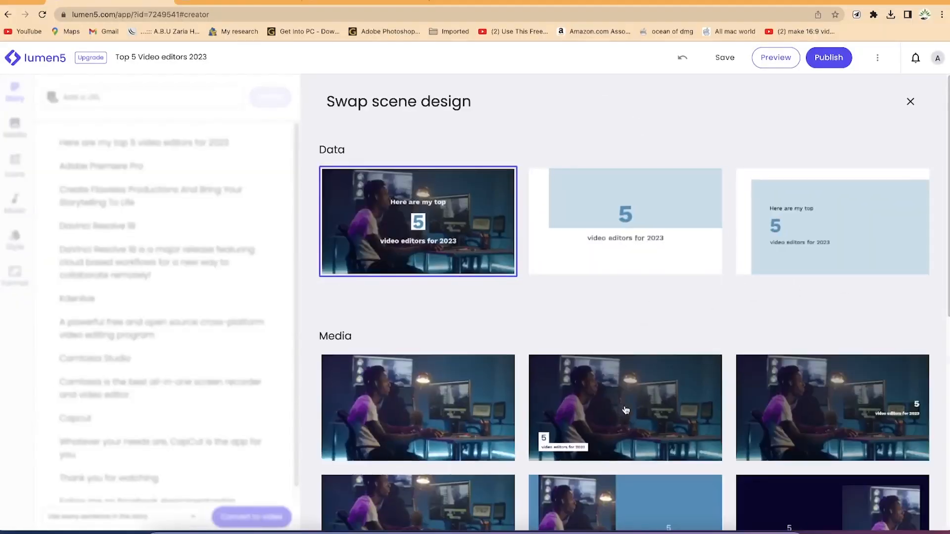
scroll(575, 450, "down", 3)
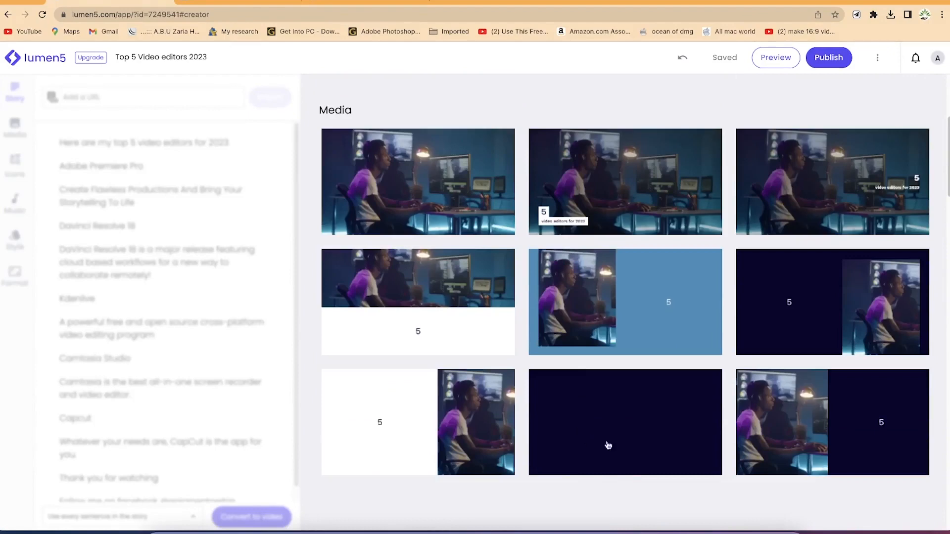
scroll(702, 446, "down", 3)
scroll(710, 429, "down", 1)
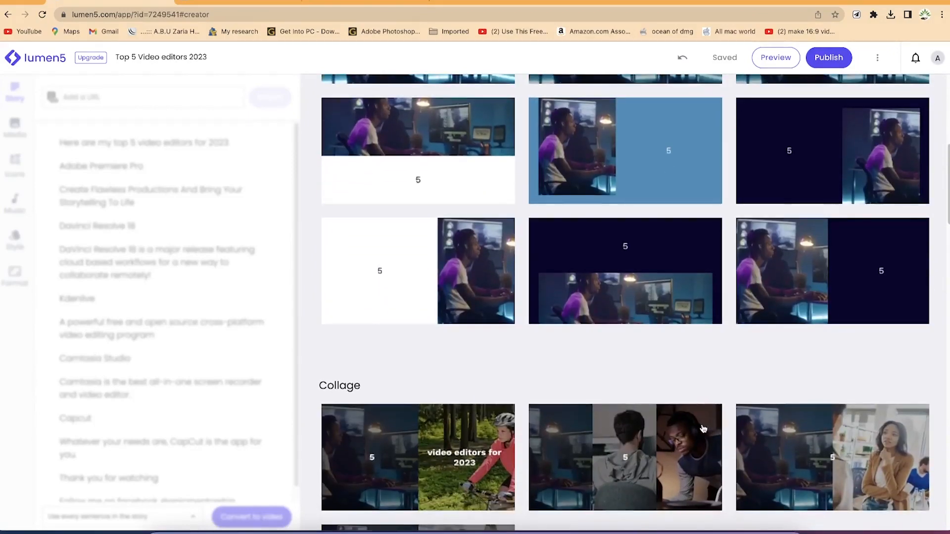
scroll(703, 426, "down", 2)
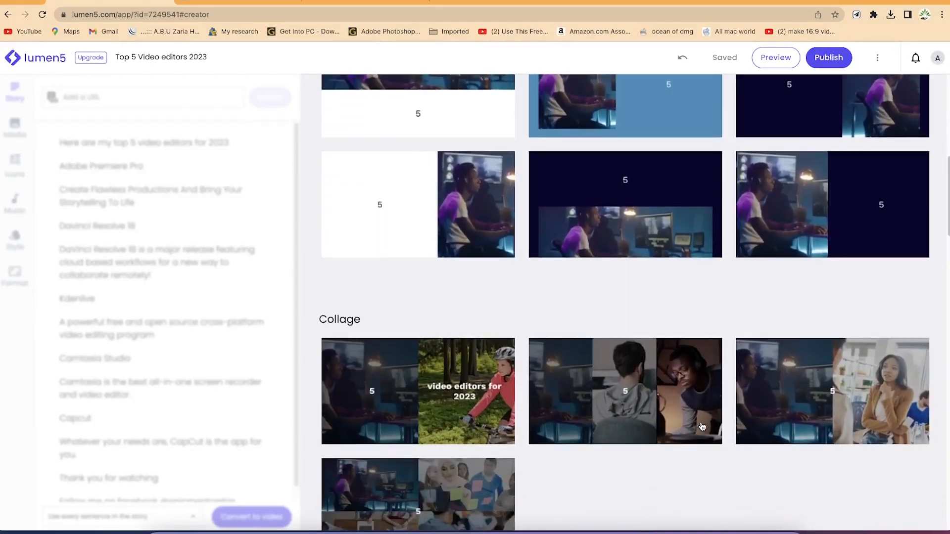
scroll(561, 399, "up", 5)
scroll(574, 395, "up", 3)
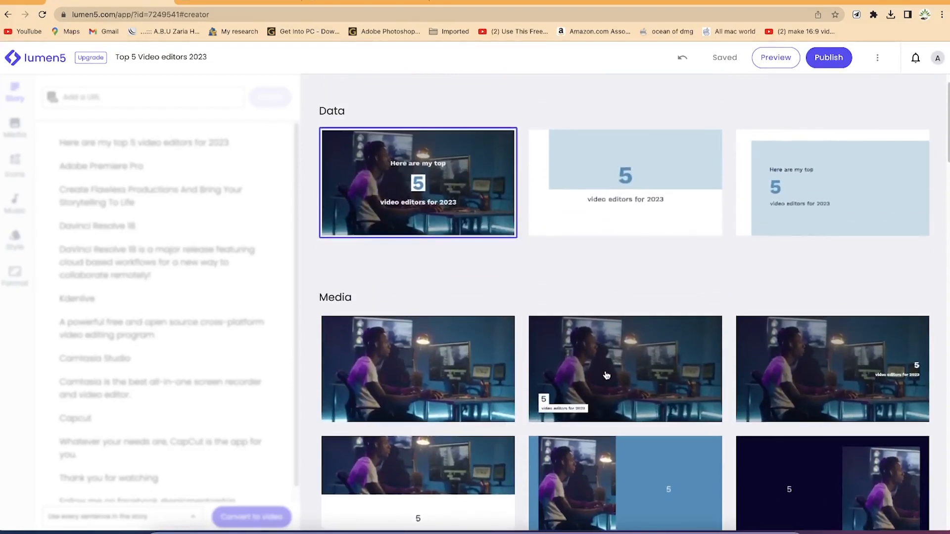
left_click(639, 384)
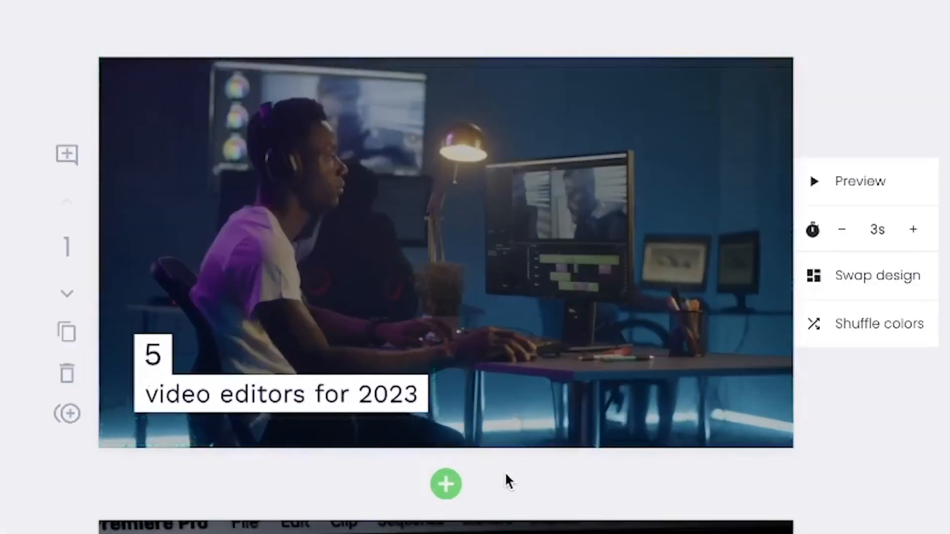
Step: Preview the first, second and third scenes in turn to check their animation
left_click(858, 200)
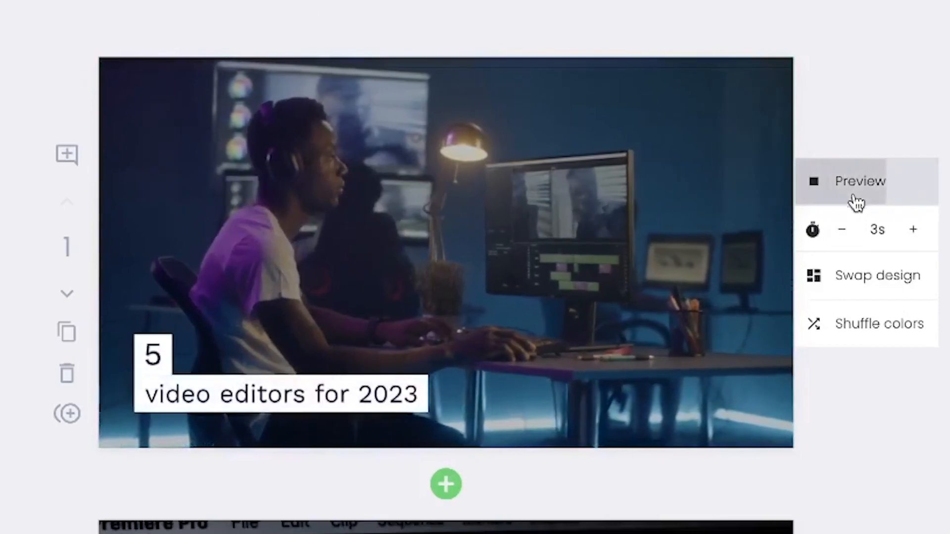
left_click(358, 394)
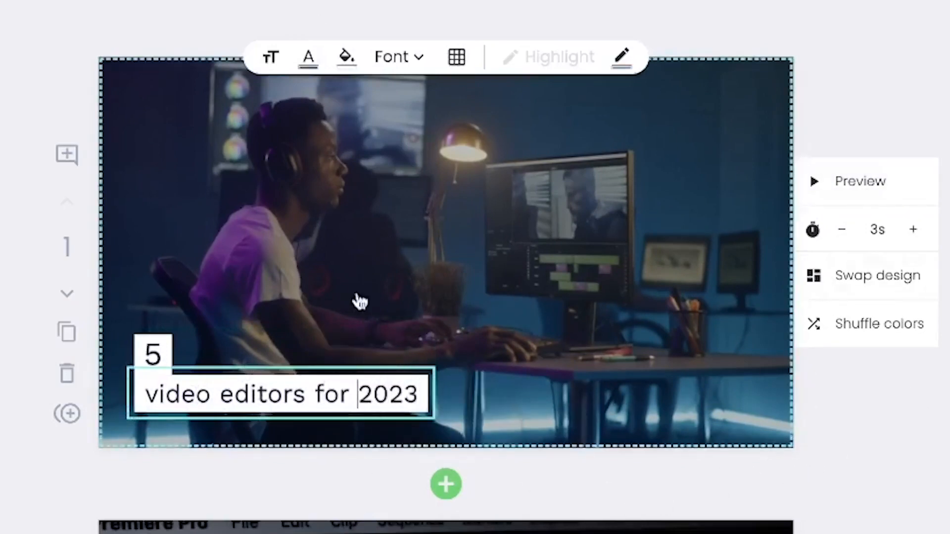
left_click(944, 516)
scroll(452, 509, "down", 4)
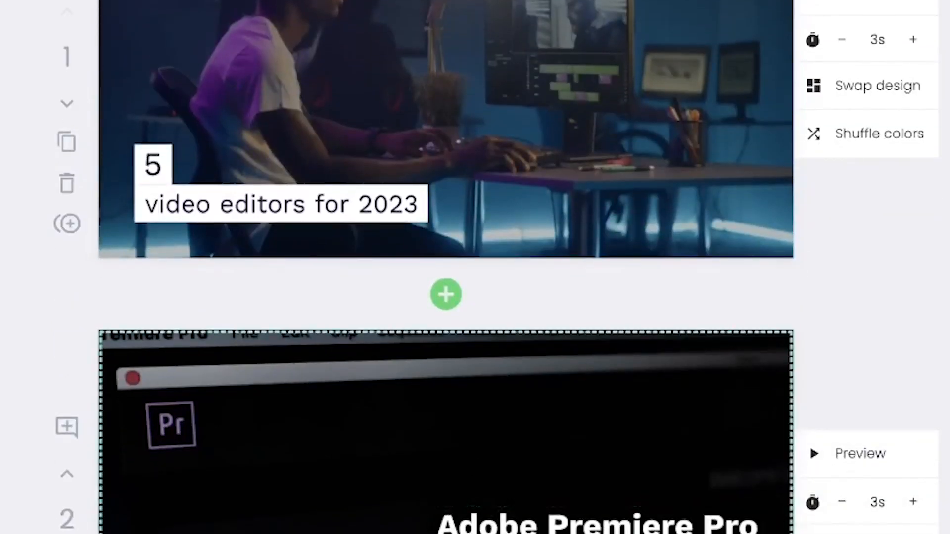
scroll(627, 396, "down", 4)
scroll(627, 396, "down", 1)
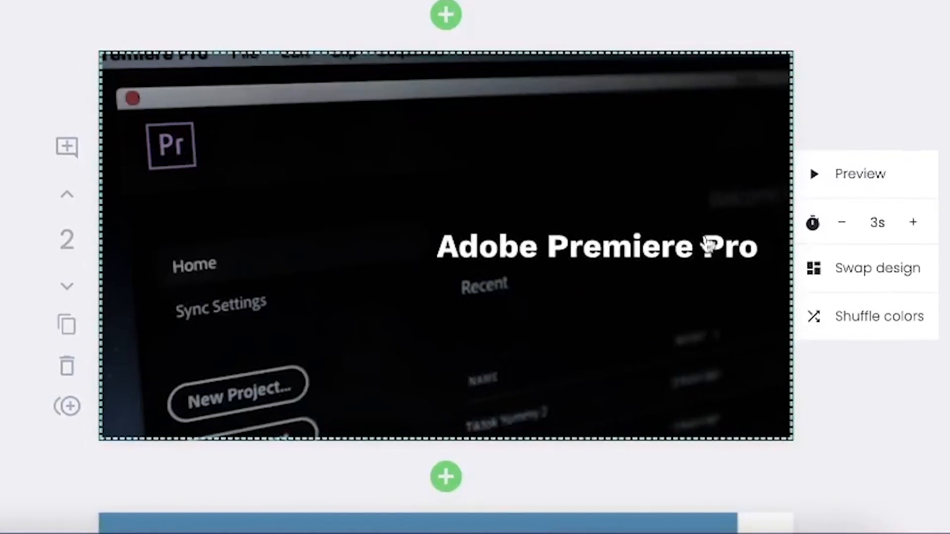
left_click(861, 187)
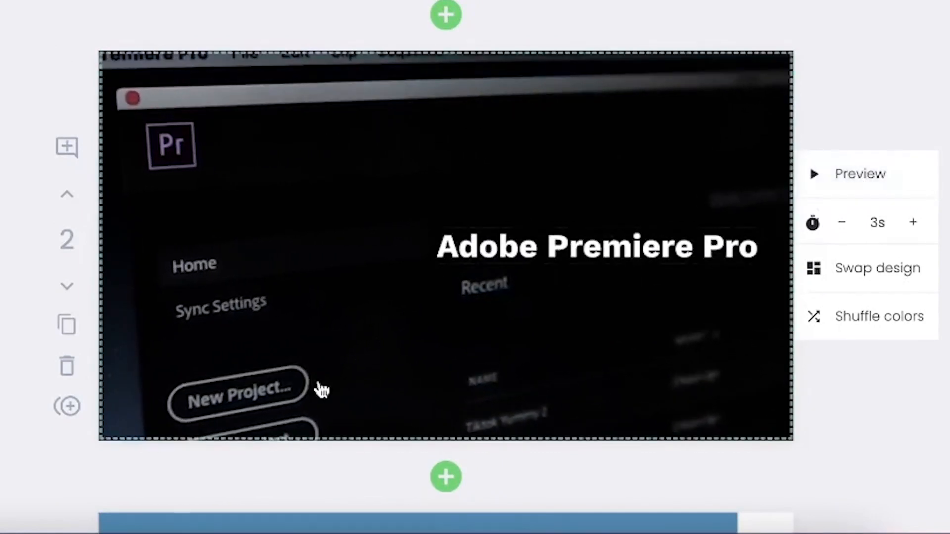
scroll(394, 360, "down", 5)
scroll(489, 245, "down", 2)
scroll(489, 244, "down", 2)
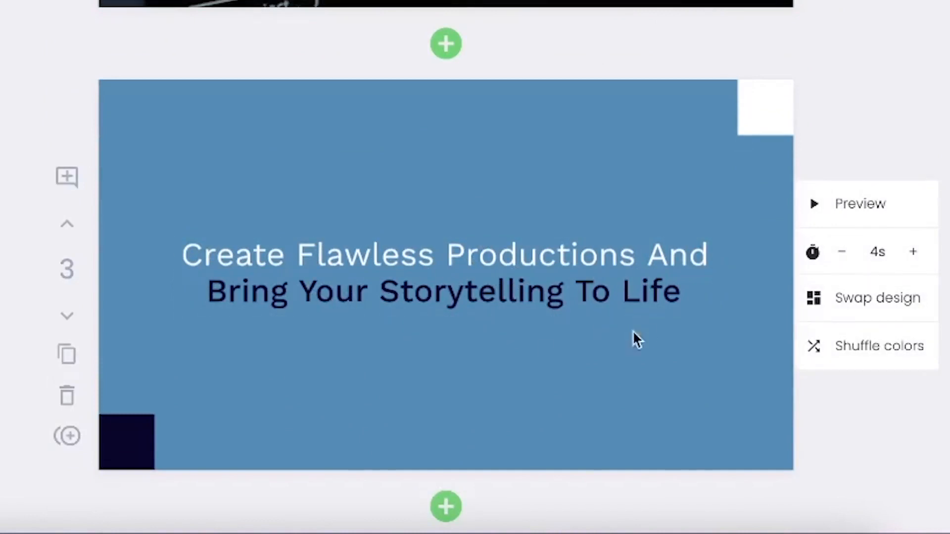
left_click(889, 218)
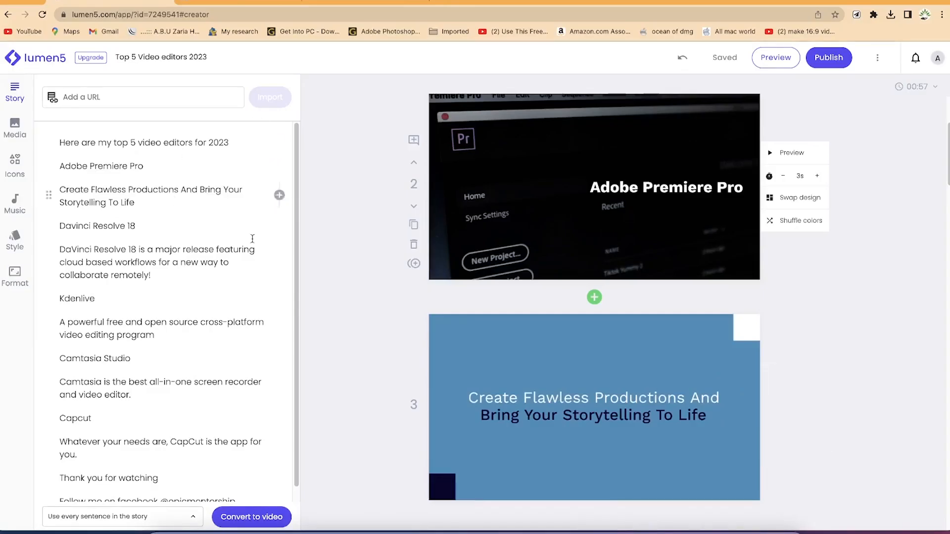
Step: Search the media library for "editing", replace the second scene's background with the man editing at a desktop computer, and preview the scene
left_click(15, 127)
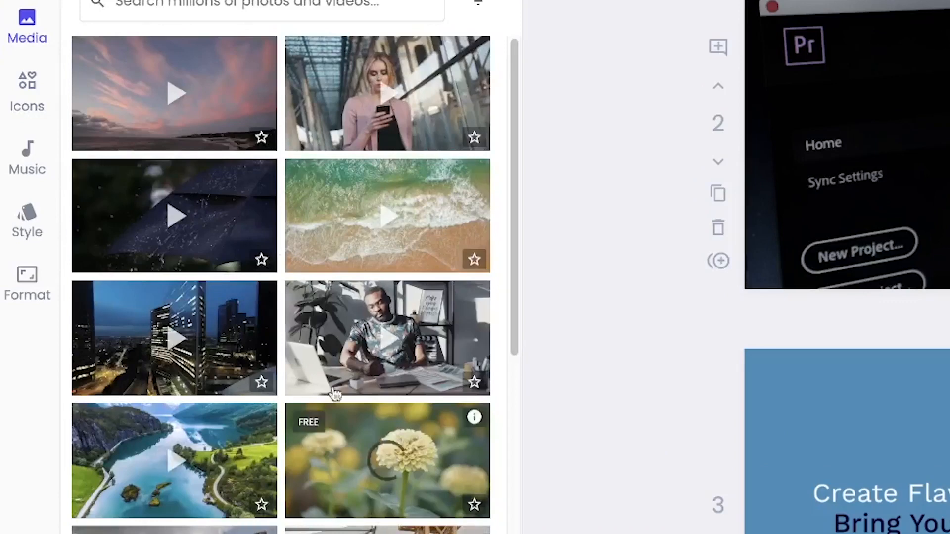
scroll(263, 432, "down", 5)
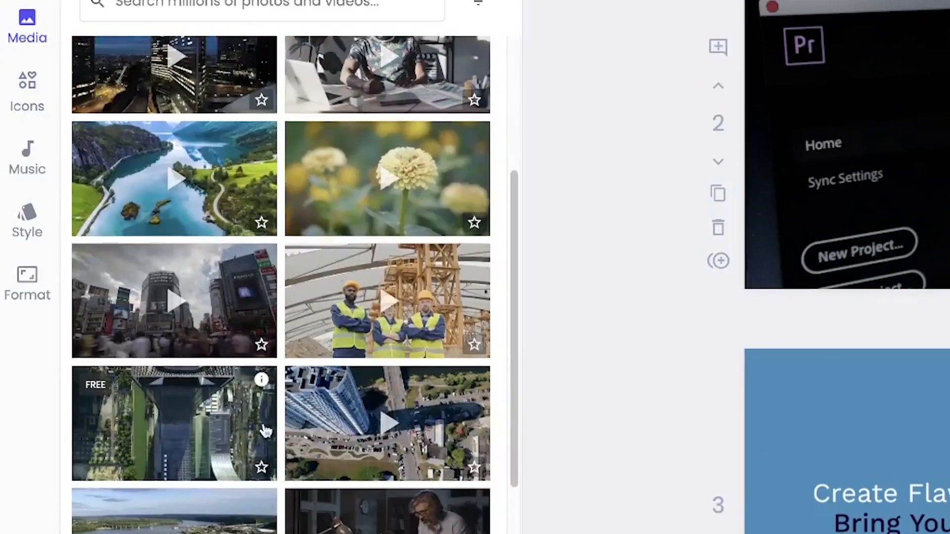
scroll(264, 430, "up", 5)
left_click(226, 7)
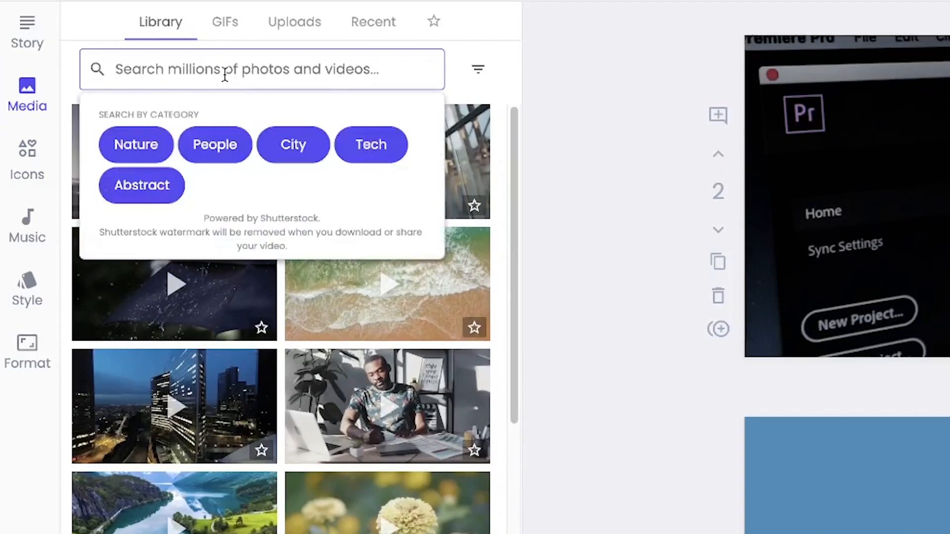
type("editing")
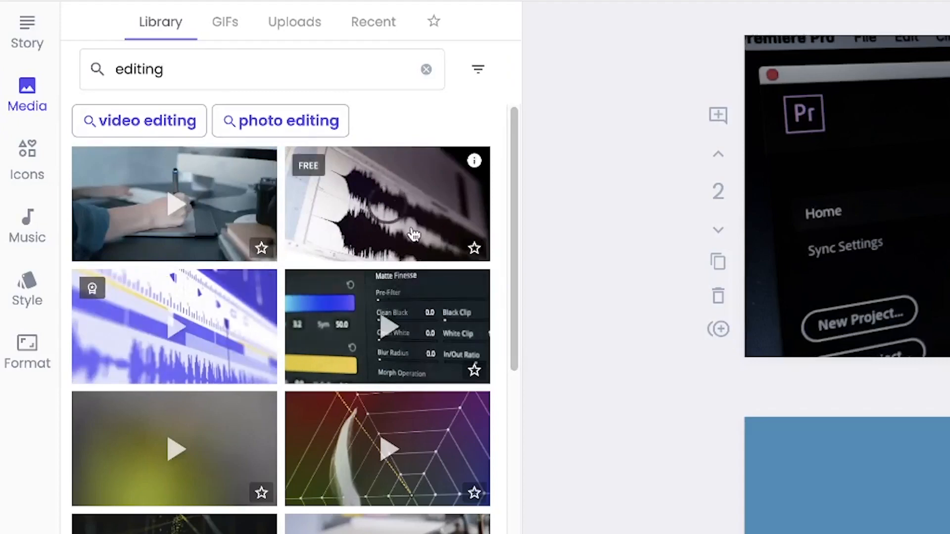
scroll(302, 509, "down", 5)
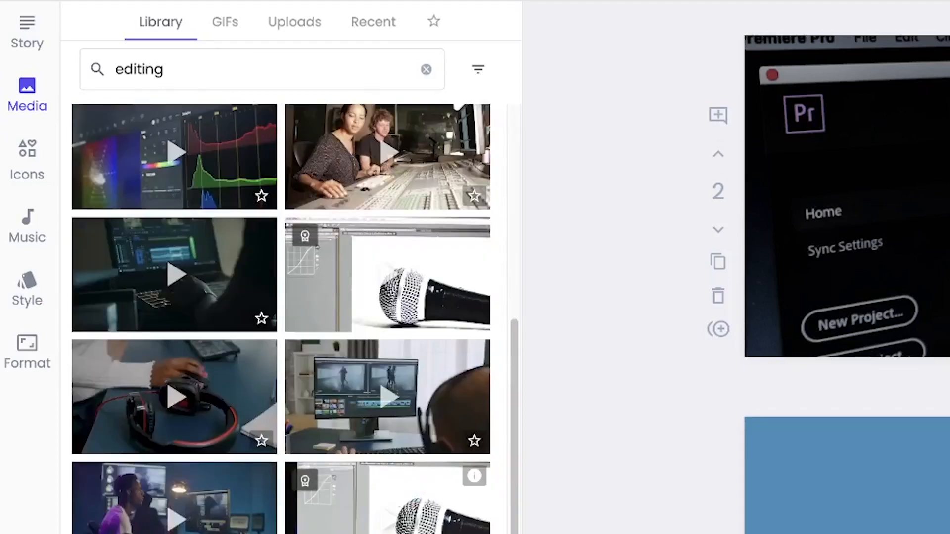
scroll(218, 525, "down", 3)
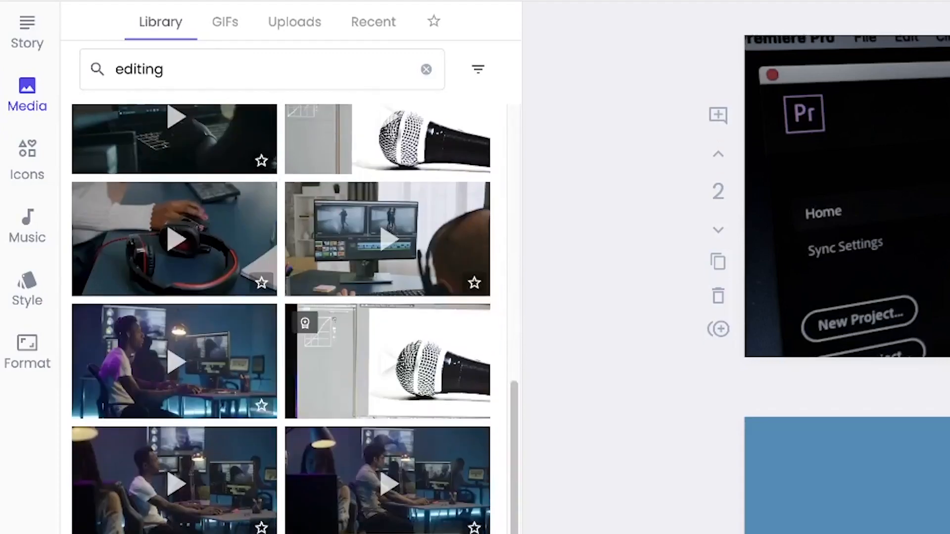
scroll(217, 525, "down", 1)
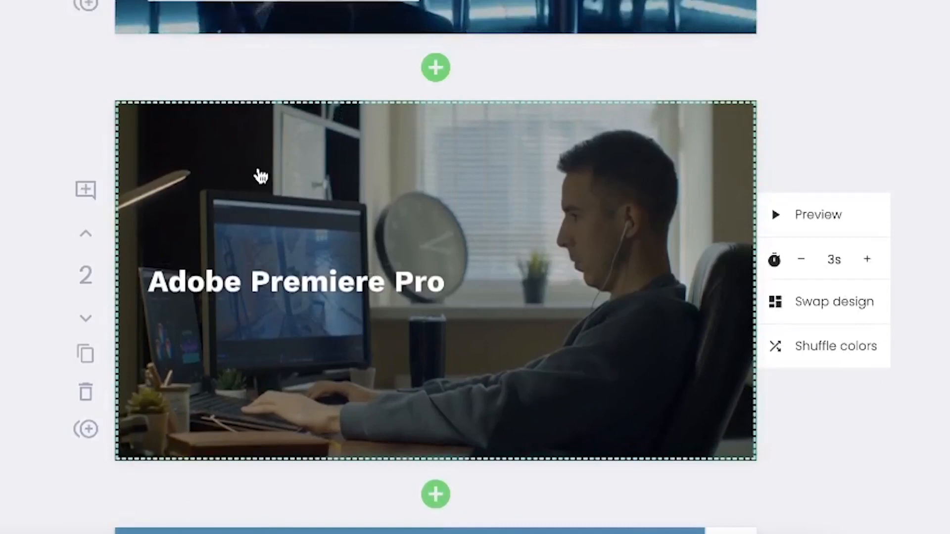
left_click(810, 226)
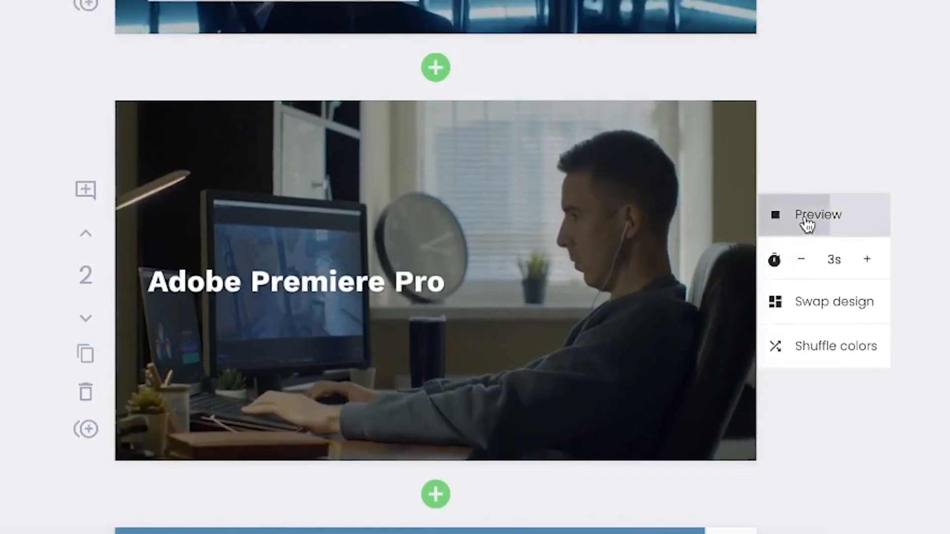
scroll(399, 295, "down", 9)
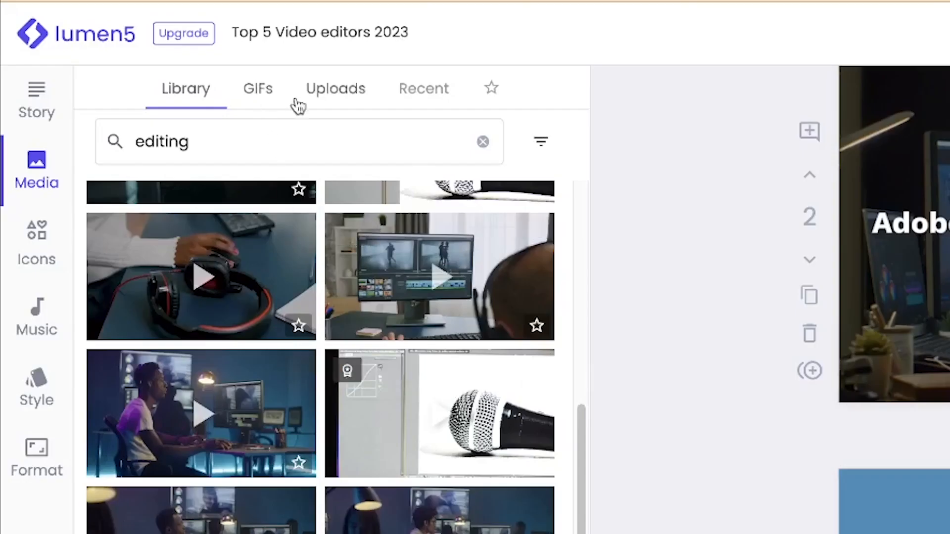
Step: Create a folder named "5 video editors" in the uploaded media
left_click(314, 105)
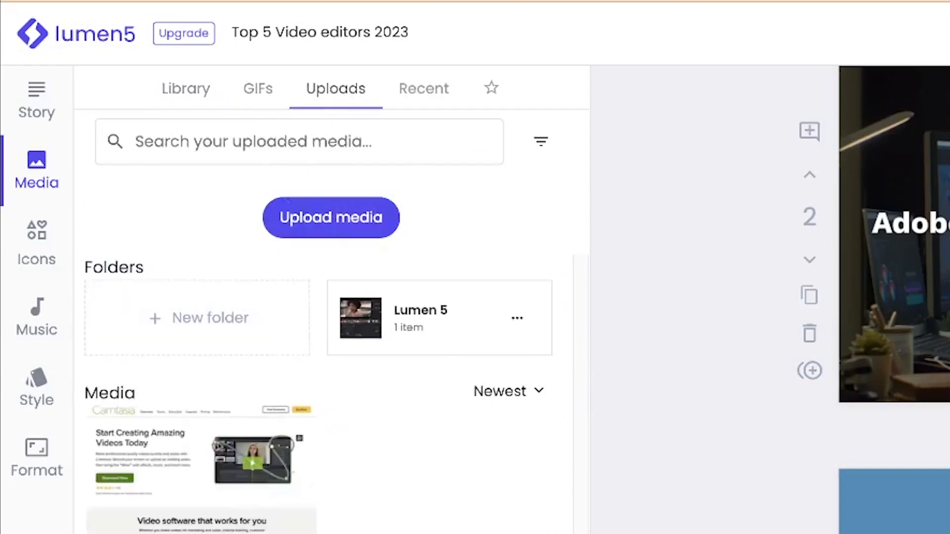
left_click(191, 324)
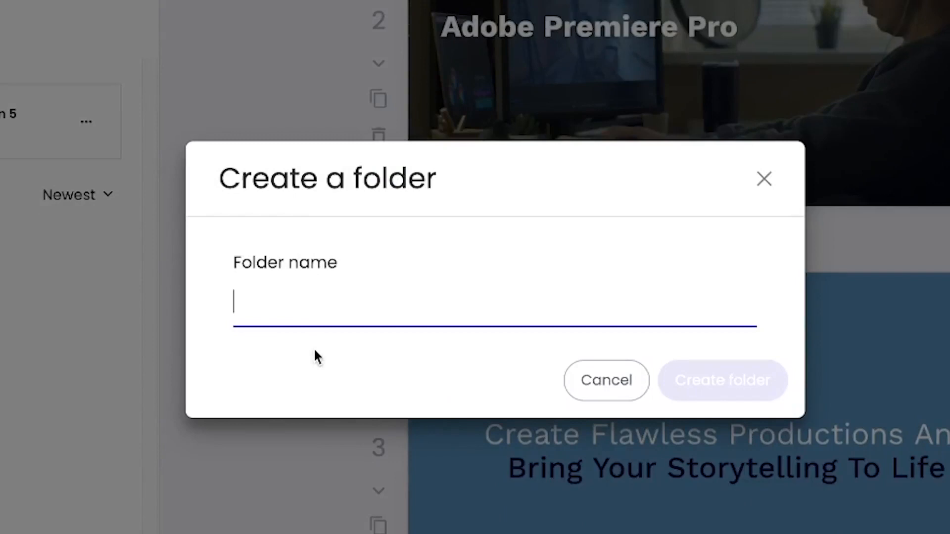
type("5 video editors")
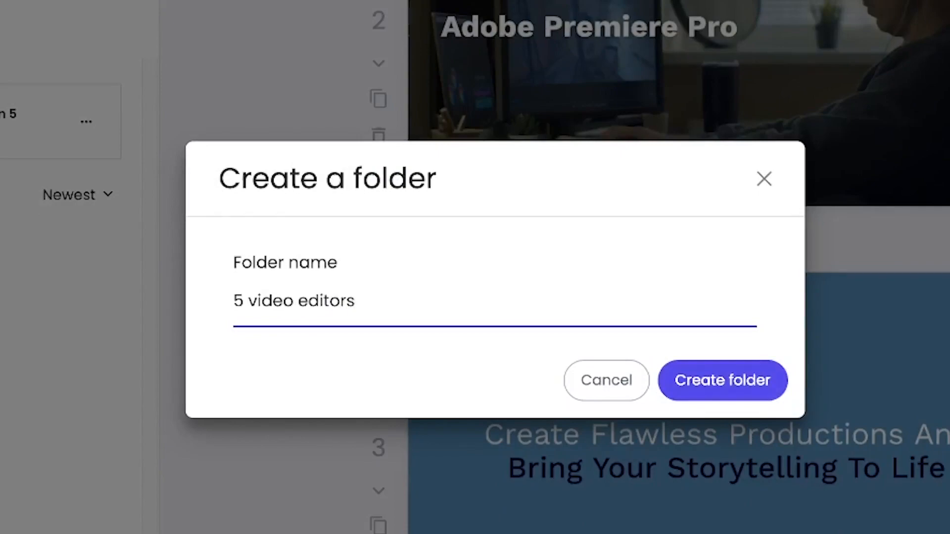
key("Return")
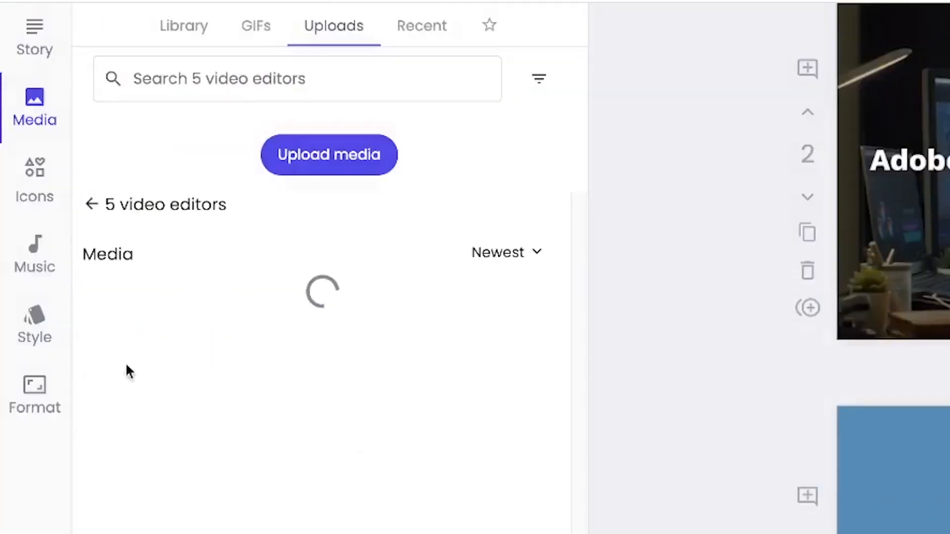
Step: Upload the camtasia, Davinci resolve, Kdenlive and premiere pro images to the "5 video editors" folder without credits
left_click(285, 158)
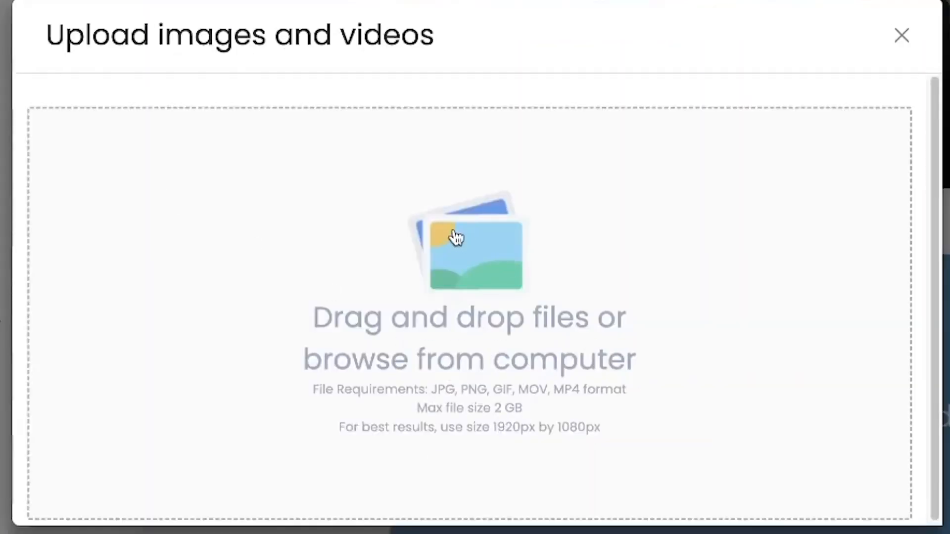
left_click(469, 269)
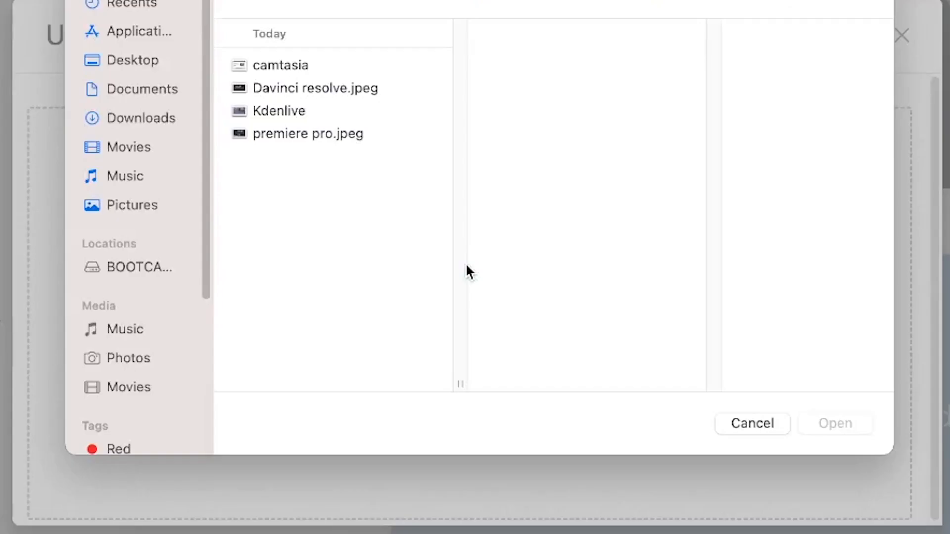
left_click_drag(309, 173, 272, 59)
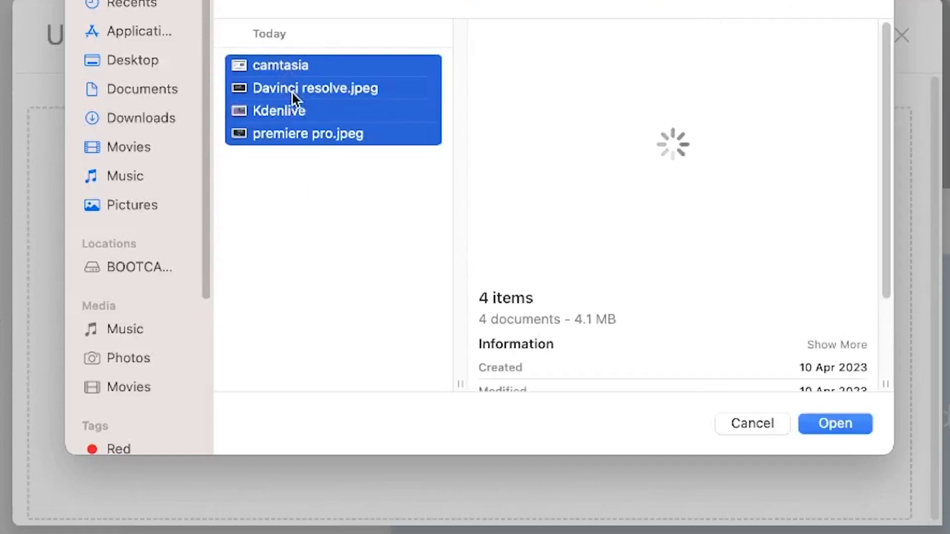
left_click(835, 424)
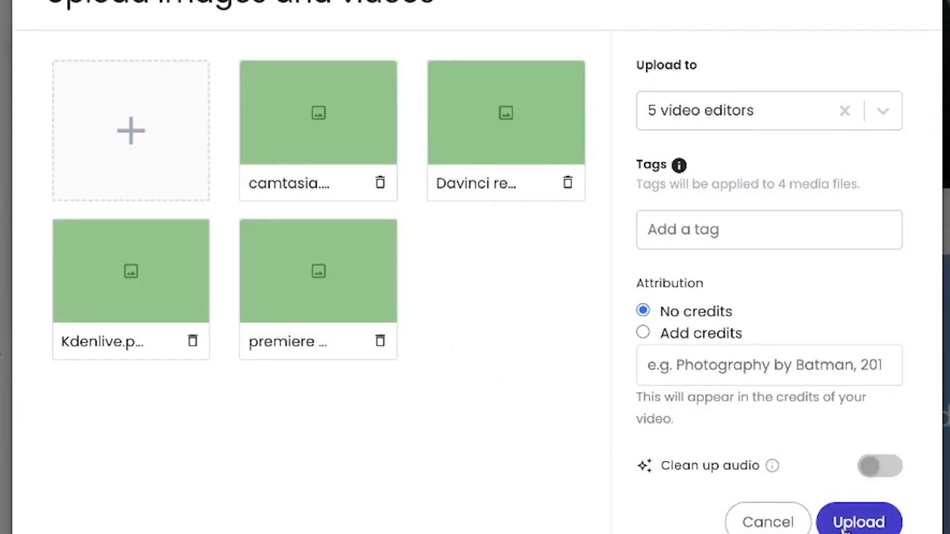
left_click(888, 108)
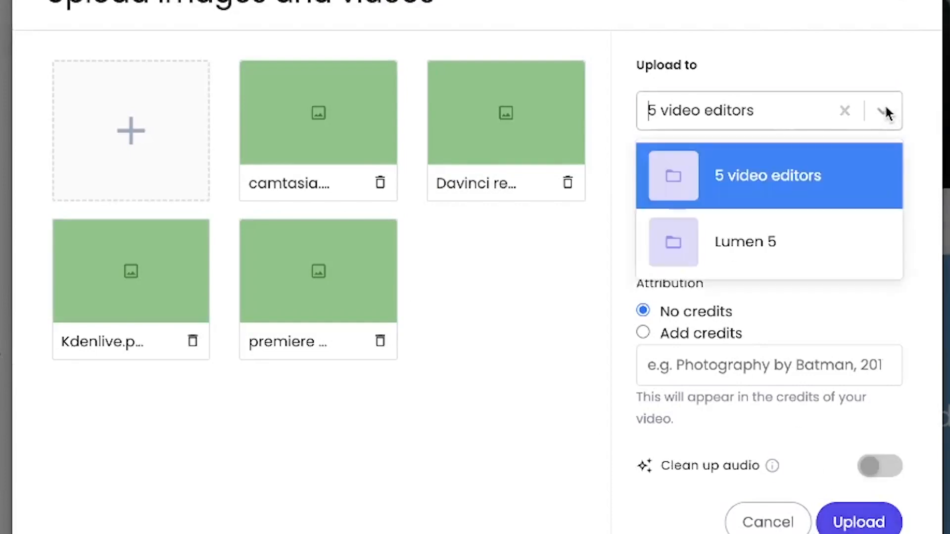
left_click(748, 187)
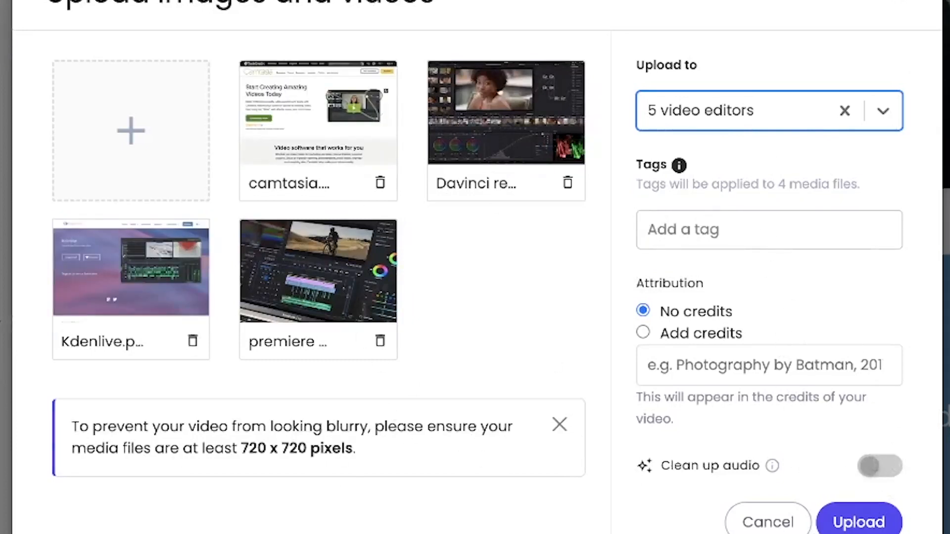
left_click(854, 525)
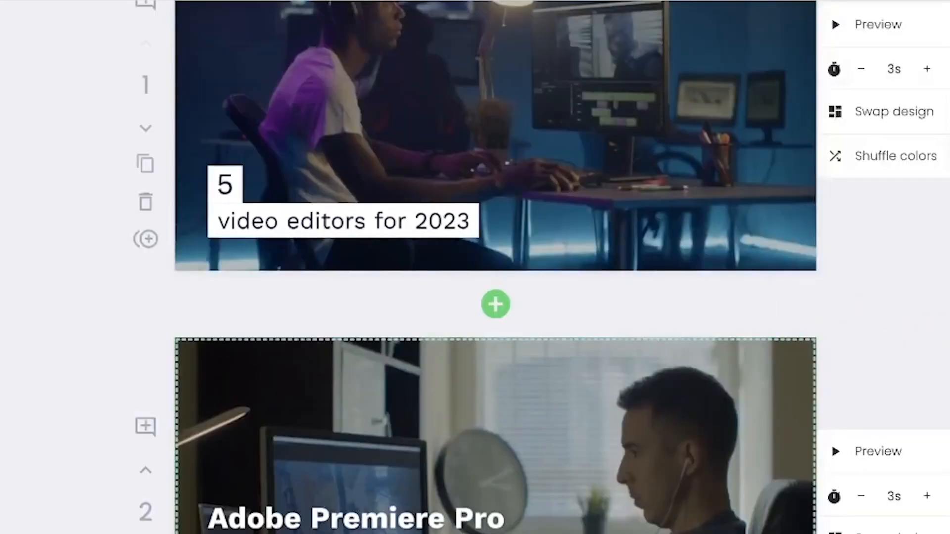
Step: Set the uploaded premiere pro image as the background of the fourth scene, "Davinci Resolve 18", and preview the scene
scroll(495, 376, "down", 6)
scroll(495, 316, "down", 3)
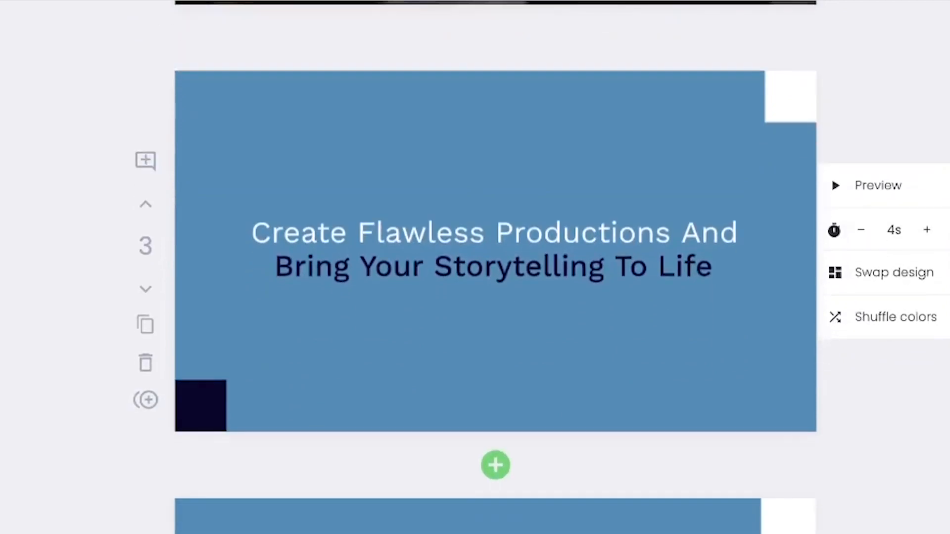
scroll(640, 250, "down", 5)
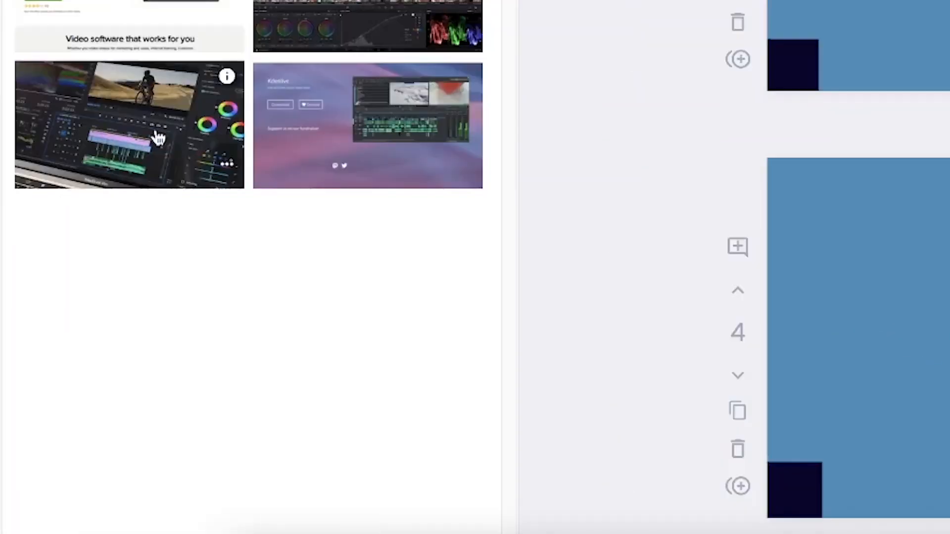
left_click_drag(155, 138, 445, 394)
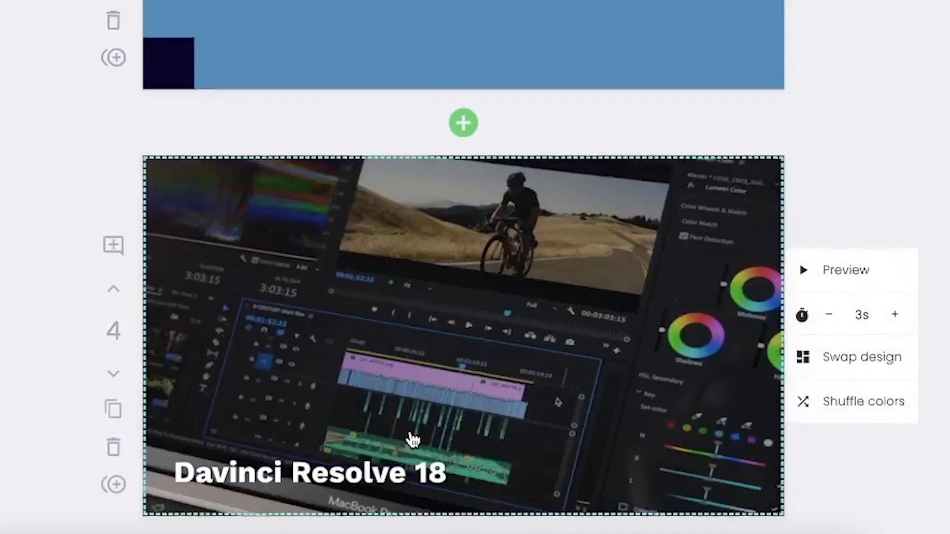
scroll(413, 439, "down", 5)
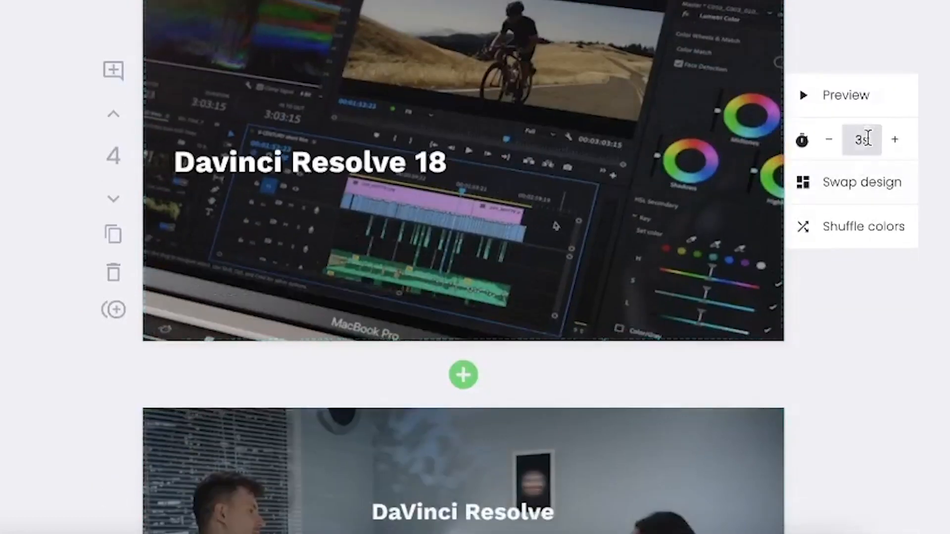
left_click(855, 99)
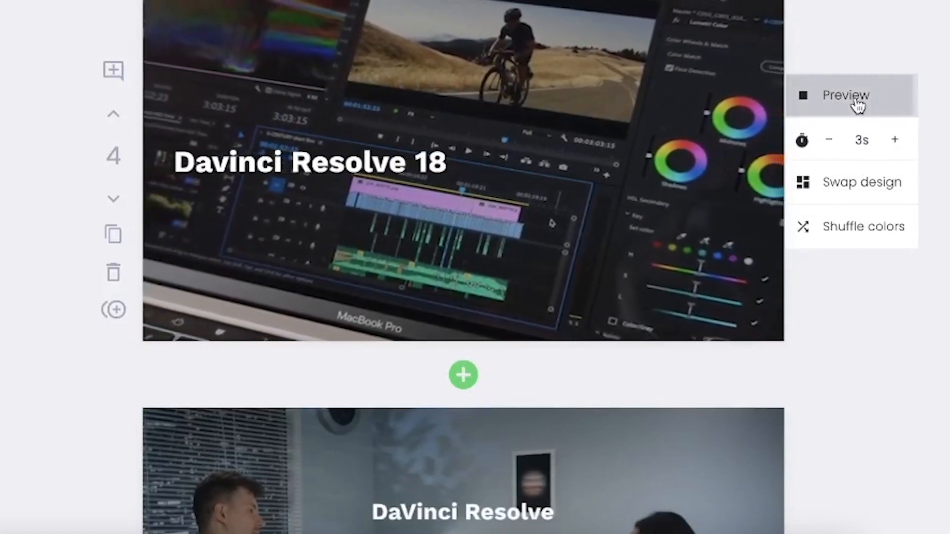
Step: Preview the fifth scene about DaVinci Resolve 18's cloud based workflows
scroll(668, 123, "down", 3)
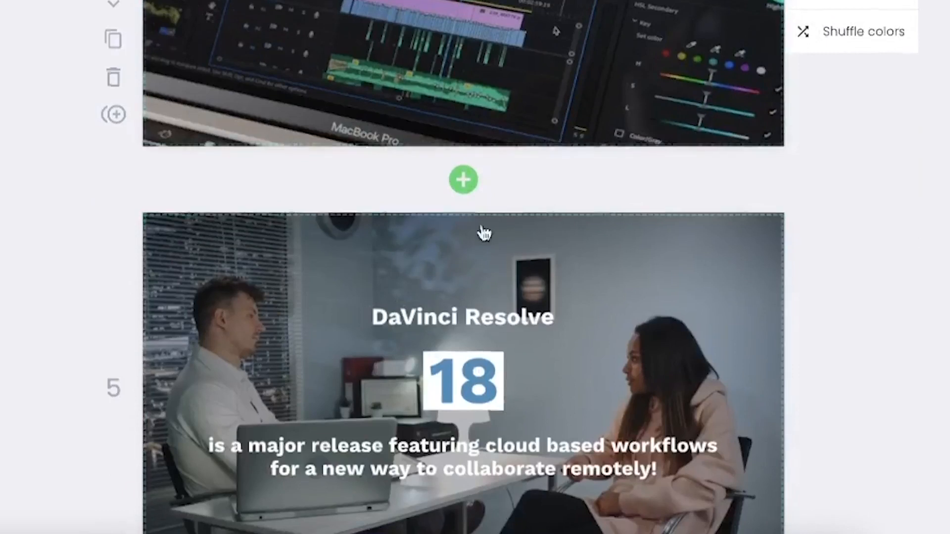
scroll(484, 226, "down", 1)
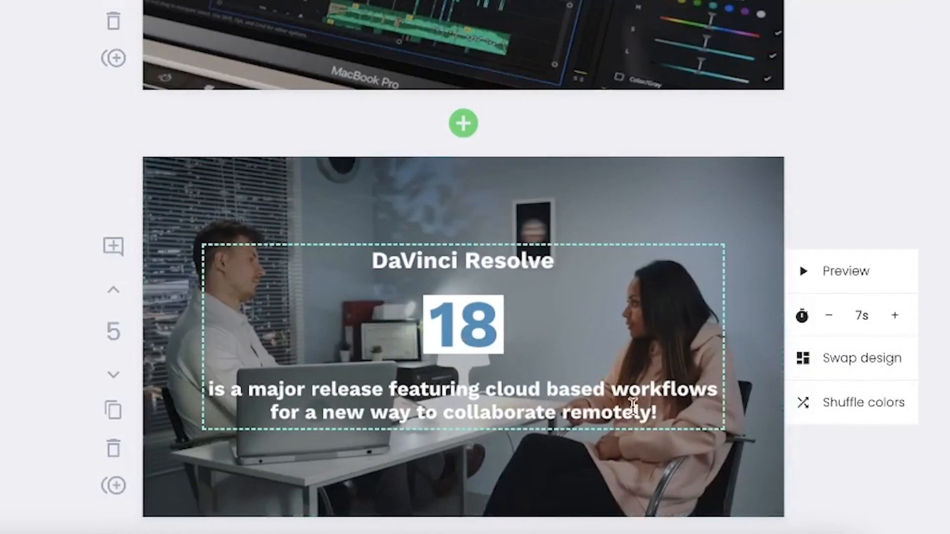
left_click(844, 287)
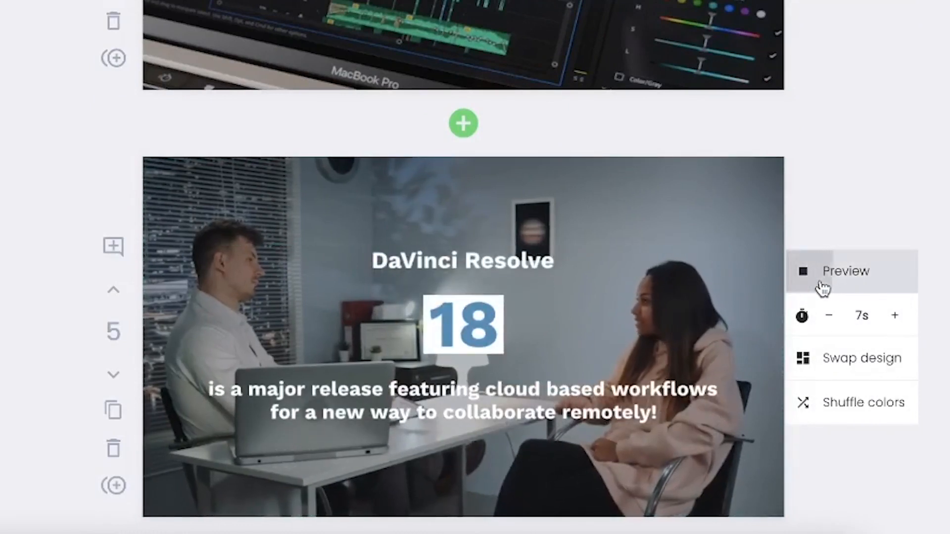
Step: Replace the fifth scene's background with the color scopes clip from the library's "editing" results and preview the scene
left_click(649, 219)
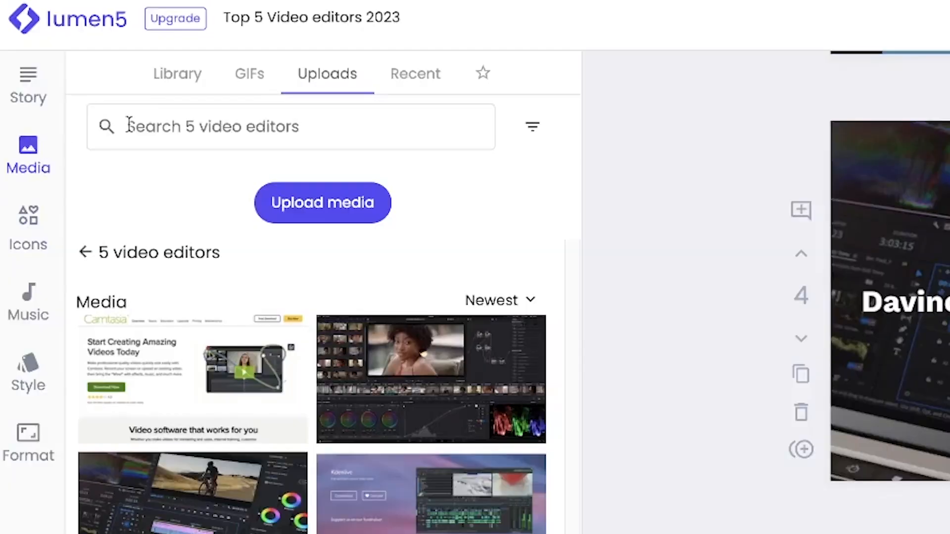
left_click(200, 75)
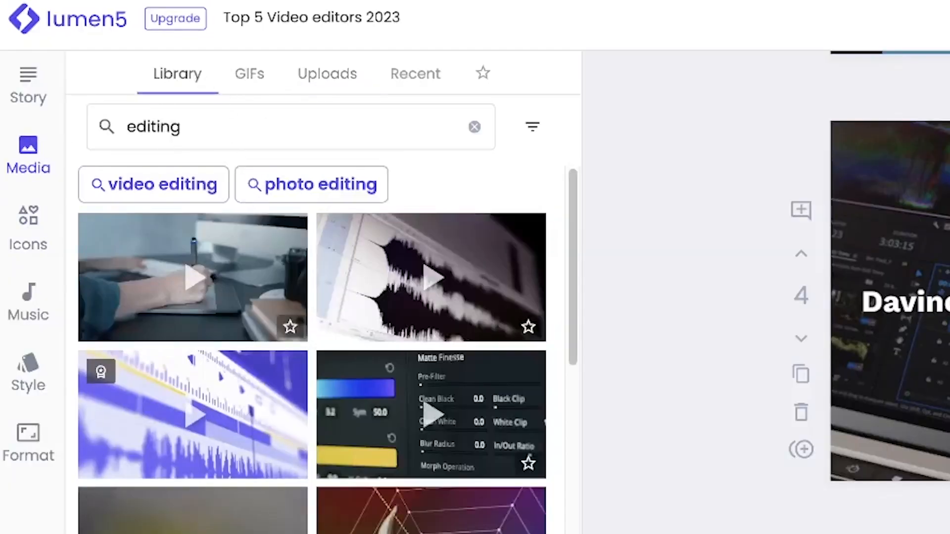
scroll(218, 464, "down", 5)
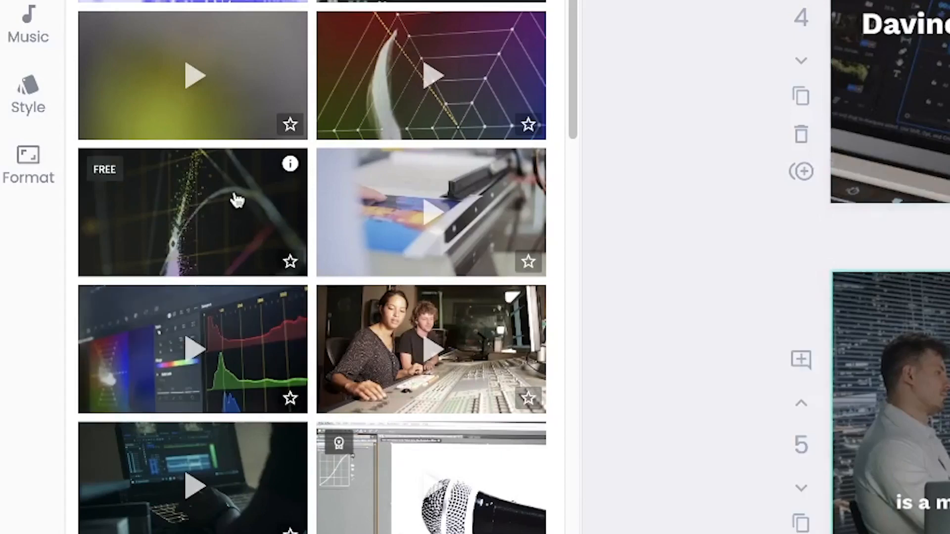
left_click(233, 388)
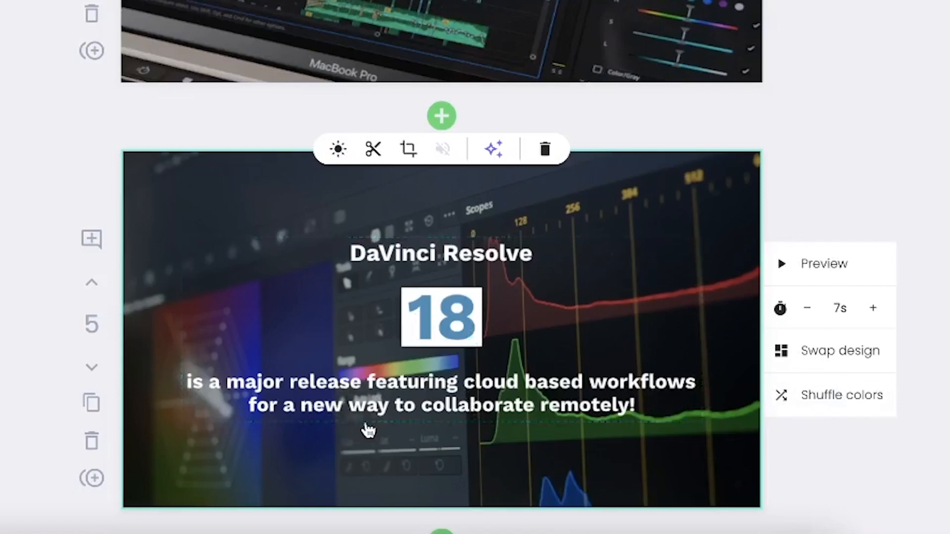
left_click(807, 278)
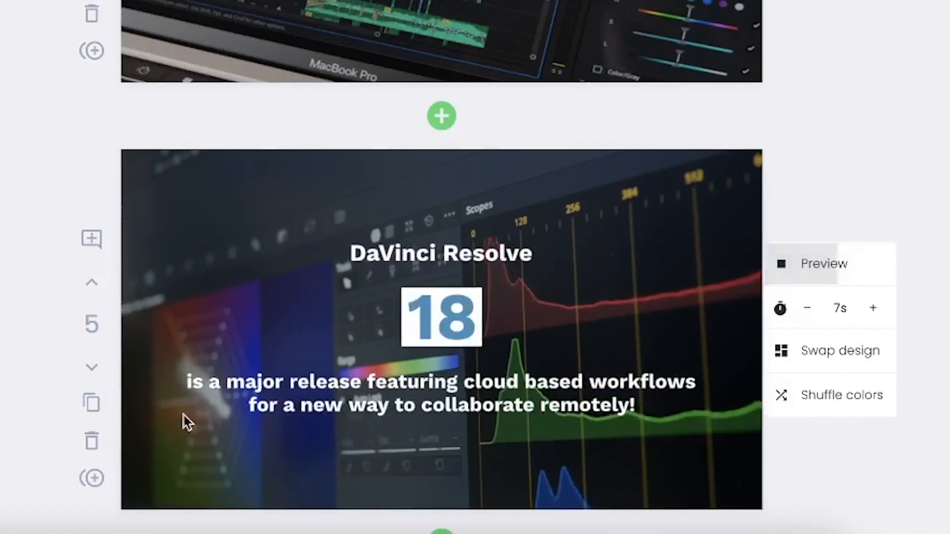
Step: Set the uploaded Kdenlive image as the background of the sixth scene, "Kdenlive", previewing the scene before and after
scroll(283, 438, "down", 4)
scroll(290, 439, "down", 5)
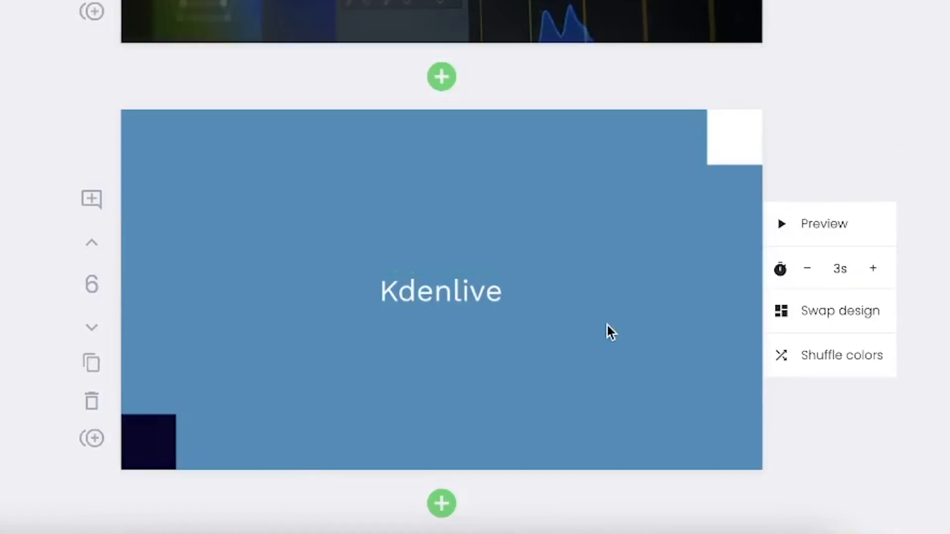
left_click(808, 224)
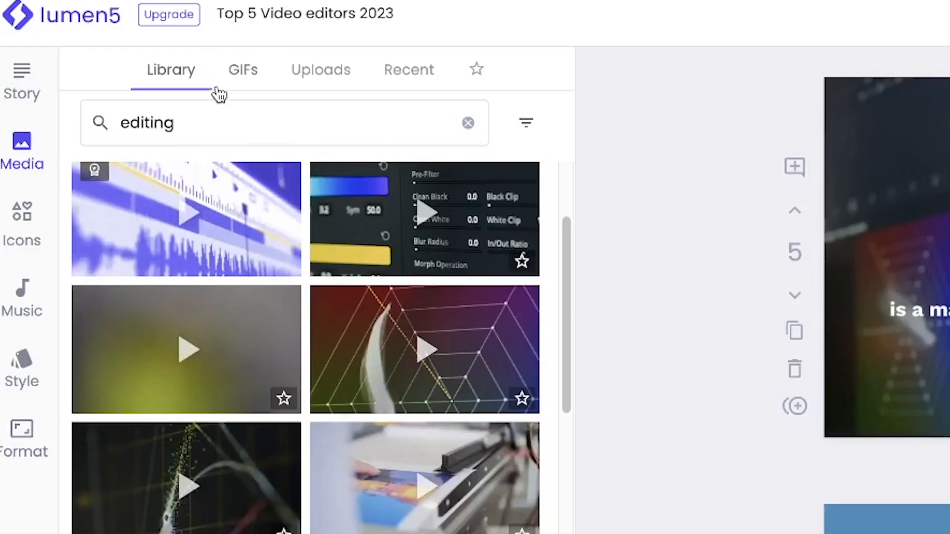
left_click(303, 79)
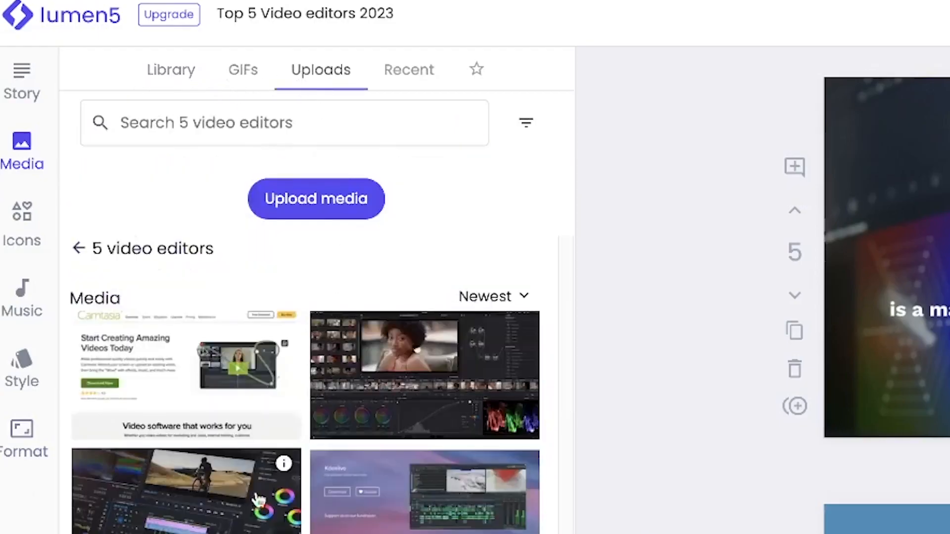
left_click_drag(434, 526, 915, 509)
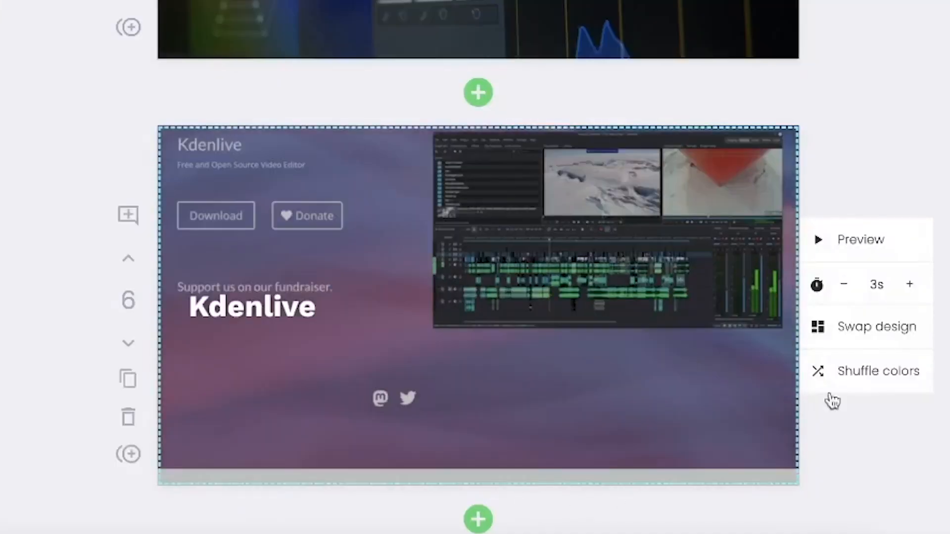
left_click(863, 259)
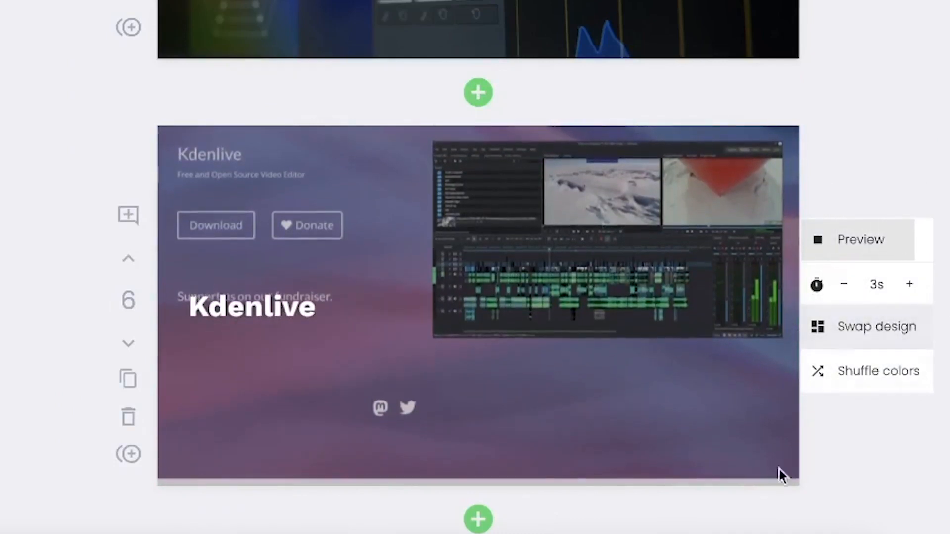
Step: Preview the seventh scene, "A powerful free and open source cross-platform video editing program"
scroll(460, 384, "down", 5)
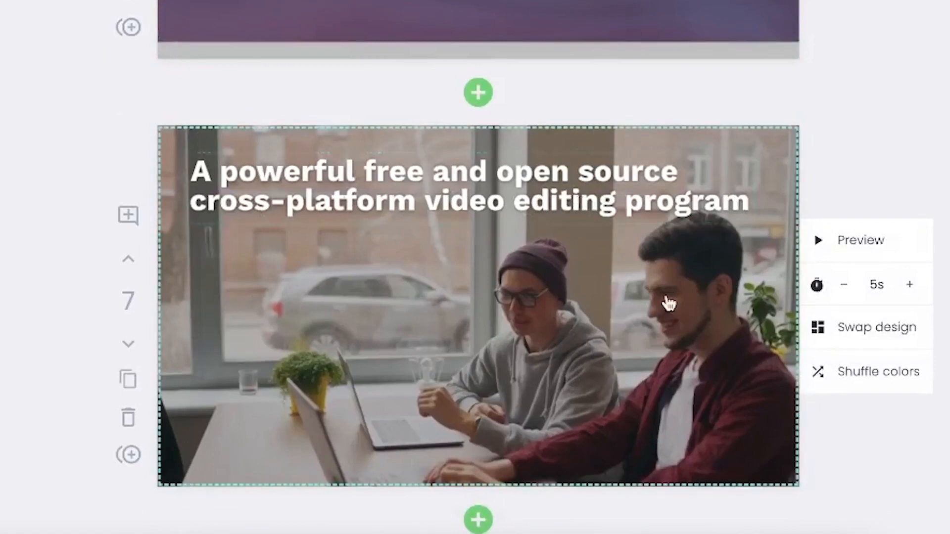
scroll(541, 295, "down", 5)
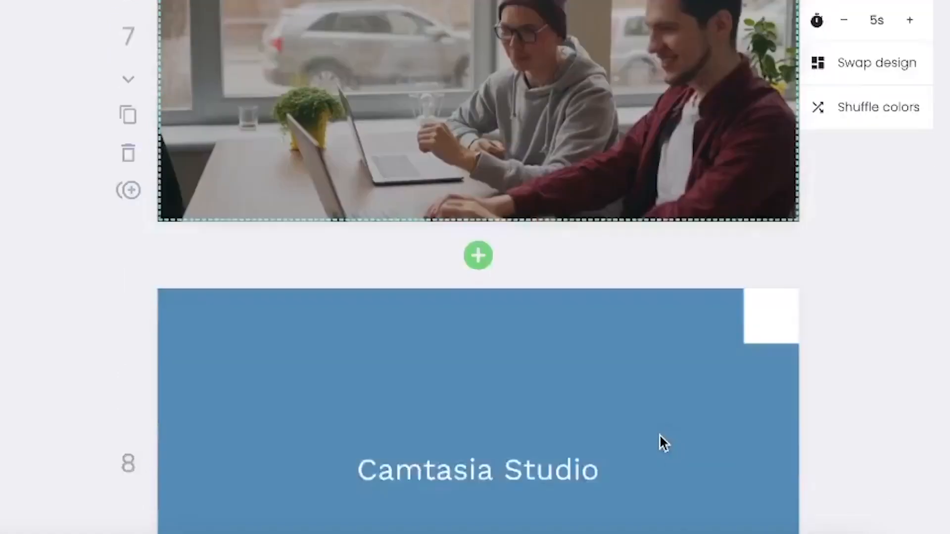
scroll(661, 440, "up", 4)
left_click(896, 175)
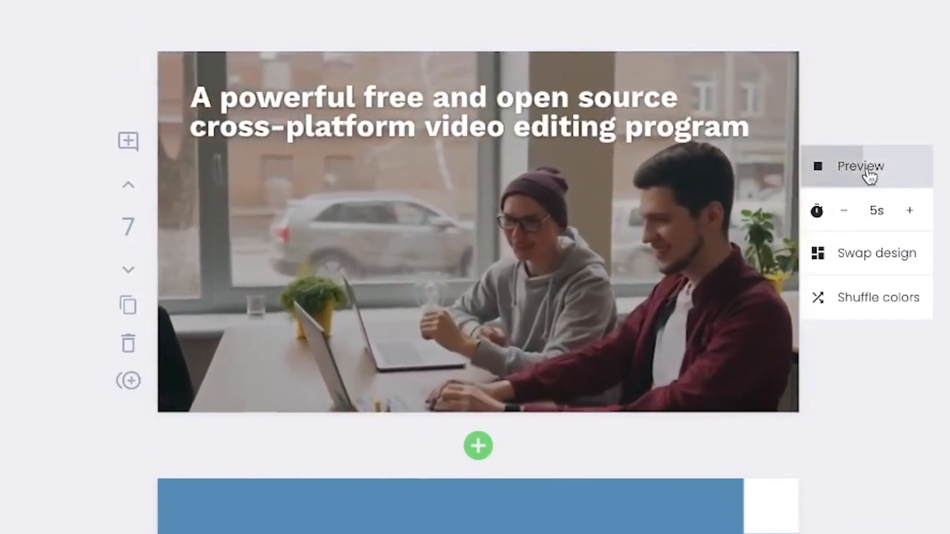
Step: Set the uploaded camtasia image as the background of the eighth scene, "Camtasia Studio", and preview the scene
scroll(603, 428, "down", 2)
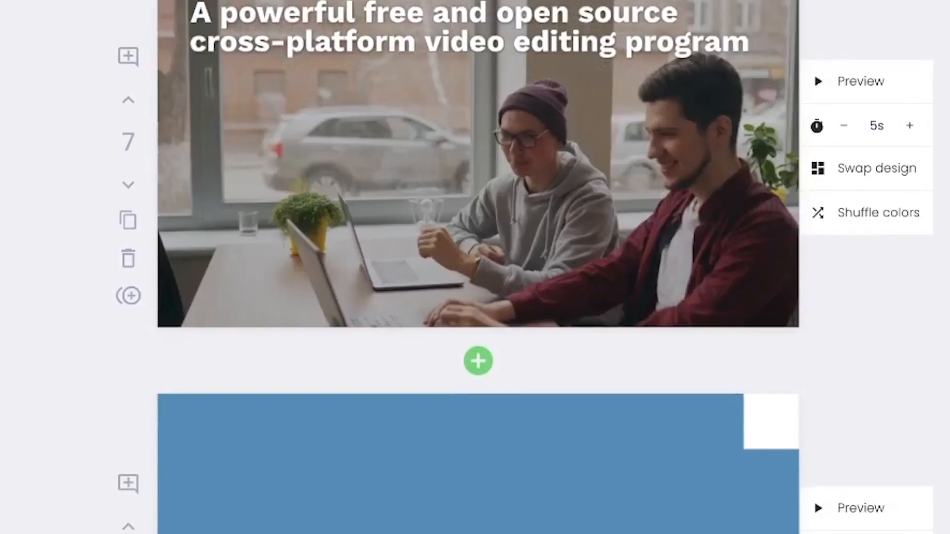
scroll(840, 298, "down", 5)
left_click(841, 298)
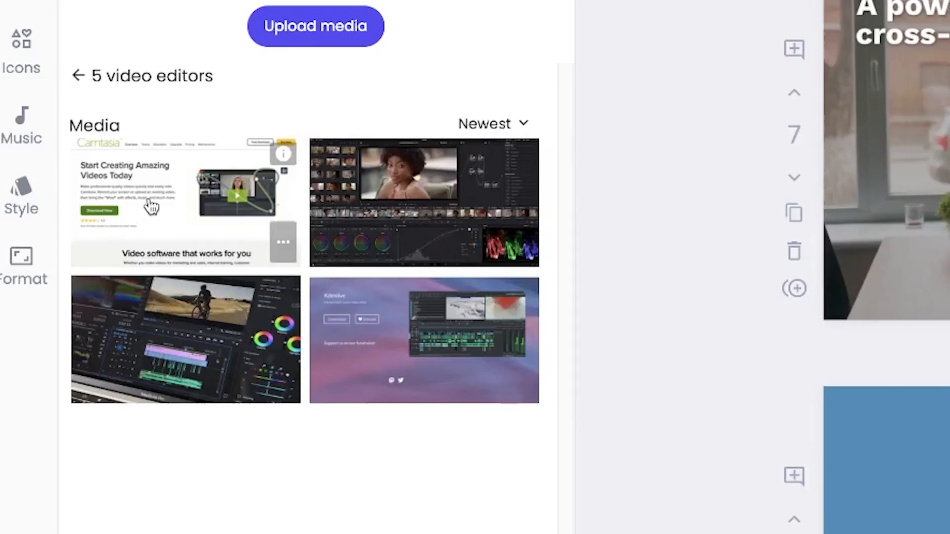
left_click_drag(151, 204, 401, 352)
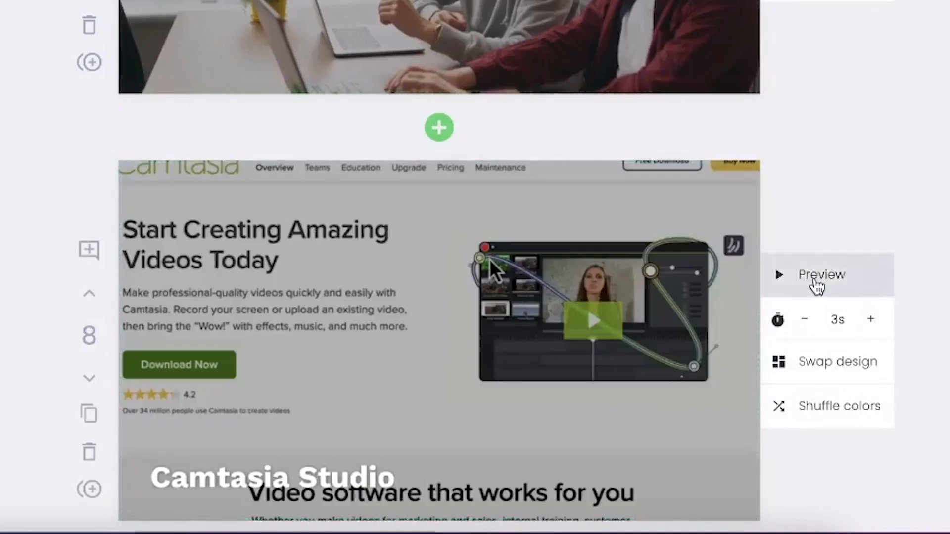
left_click(819, 286)
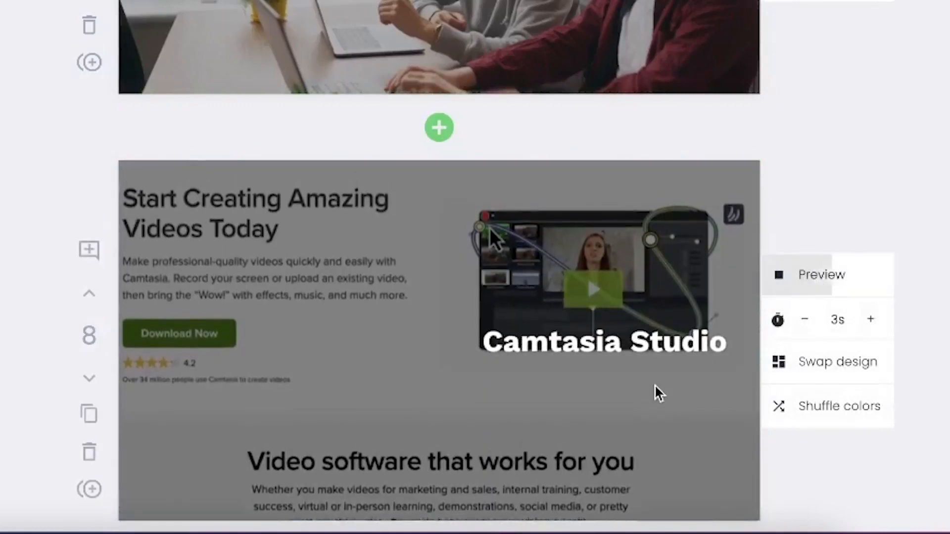
Step: Preview the ninth scene and replace its background with the "editing" library clip of a man in headphones editing on a monitor
scroll(633, 395, "down", 3)
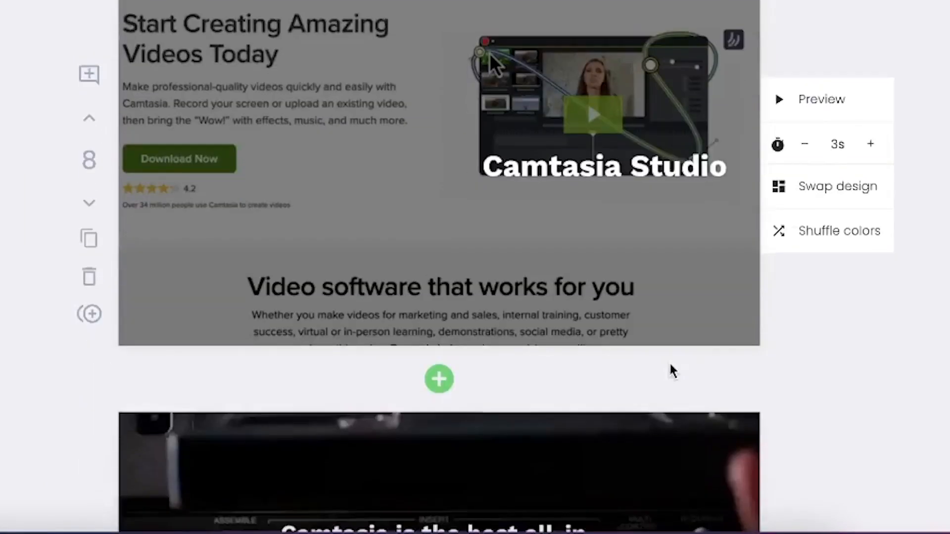
scroll(672, 371, "down", 10)
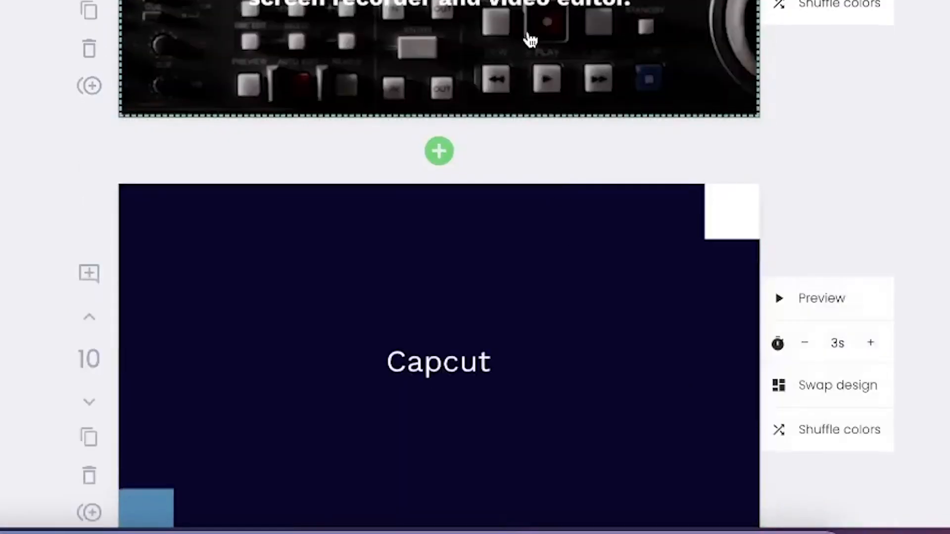
scroll(530, 39, "up", 1)
scroll(351, 322, "up", 5)
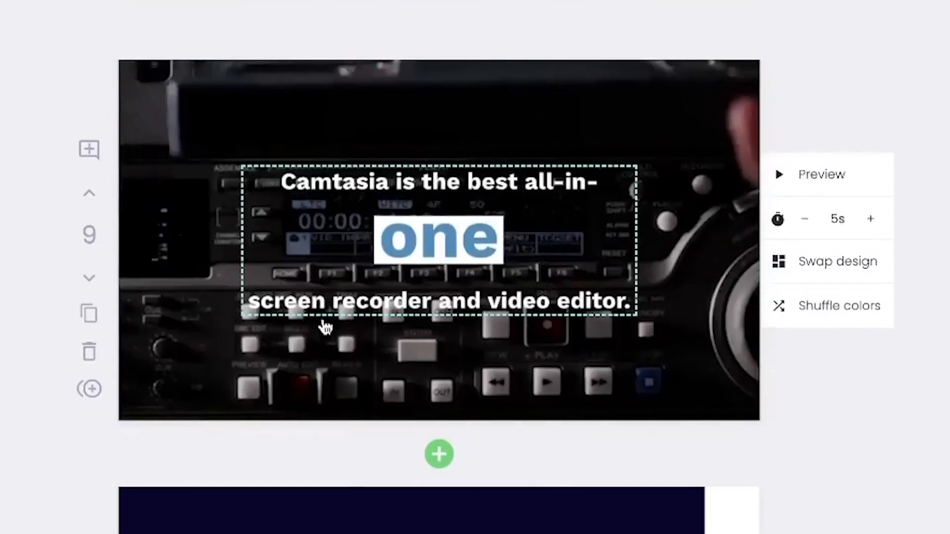
left_click(837, 182)
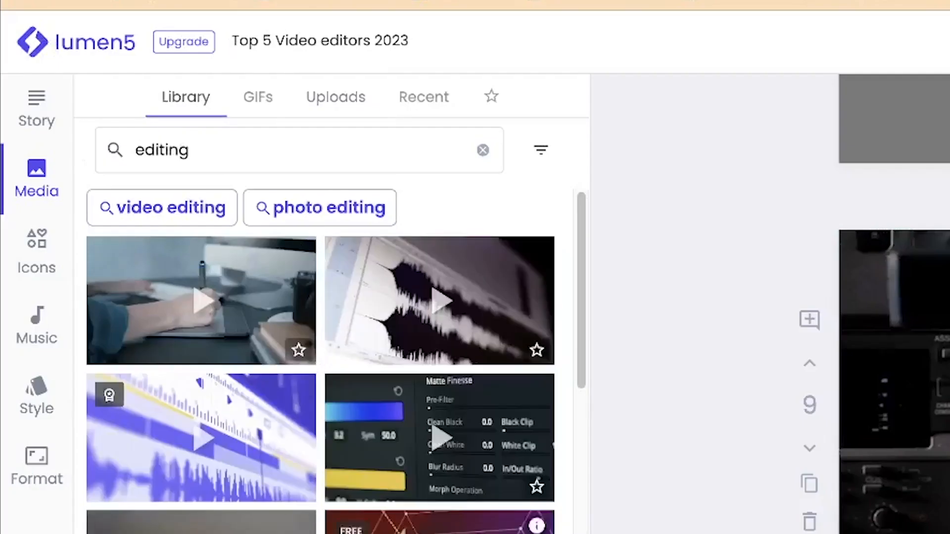
scroll(322, 361, "down", 3)
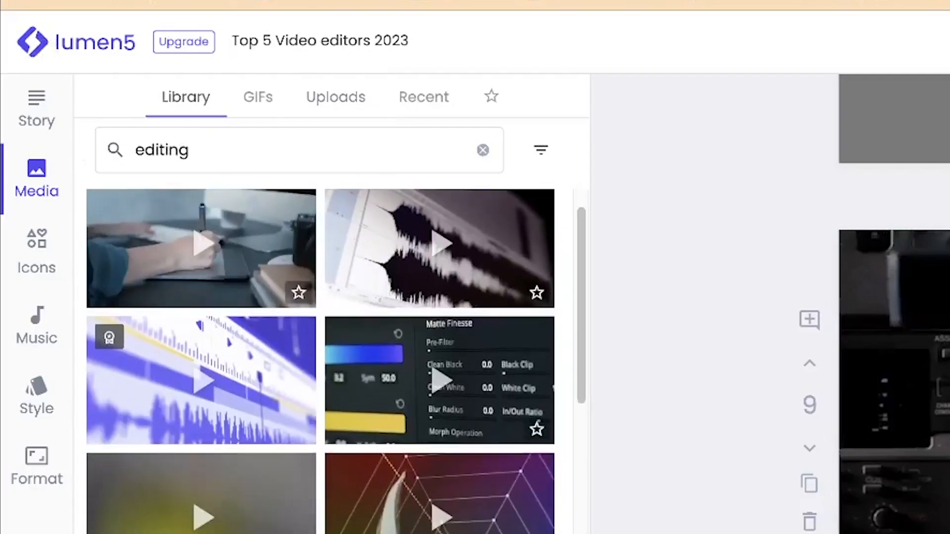
scroll(321, 362, "down", 5)
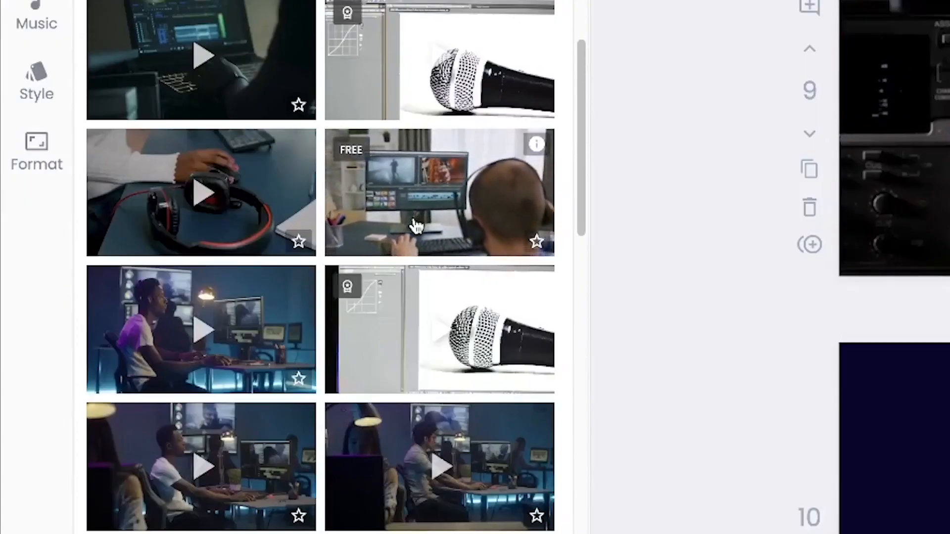
left_click_drag(439, 193, 940, 143)
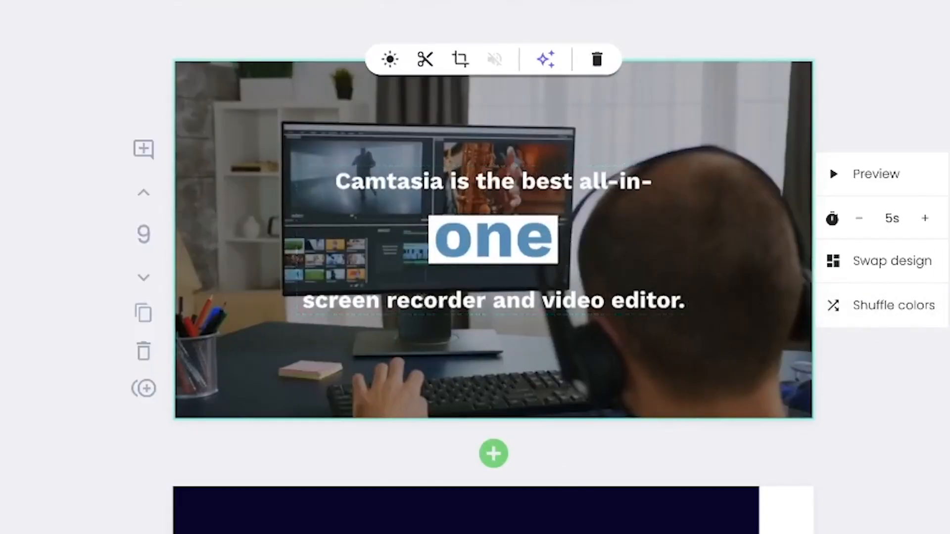
Step: Preview the tenth scene, "Capcut"
scroll(530, 287, "down", 5)
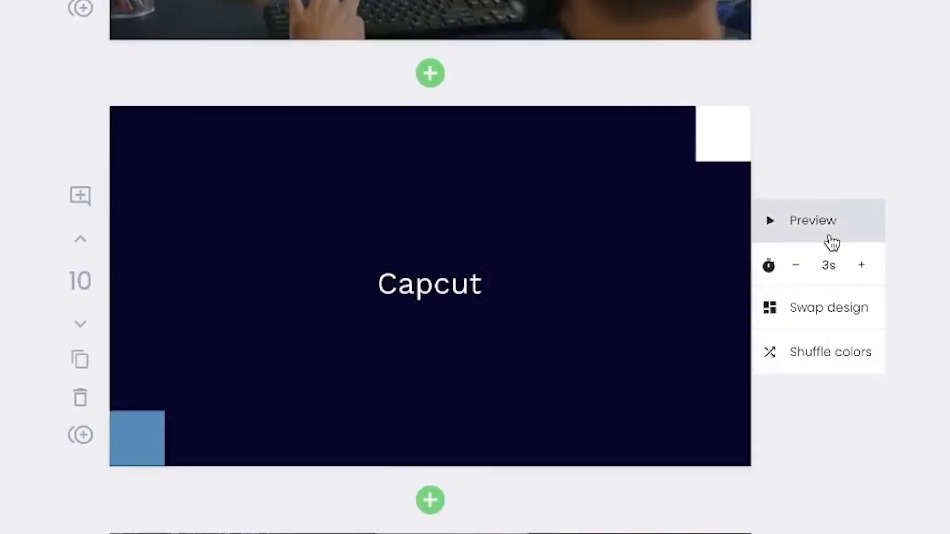
left_click(893, 372)
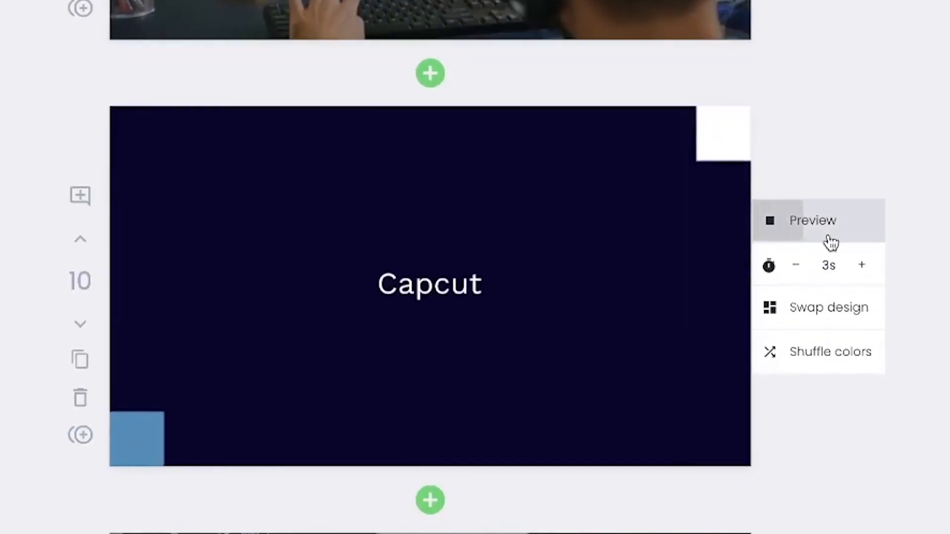
scroll(689, 266, "down", 5)
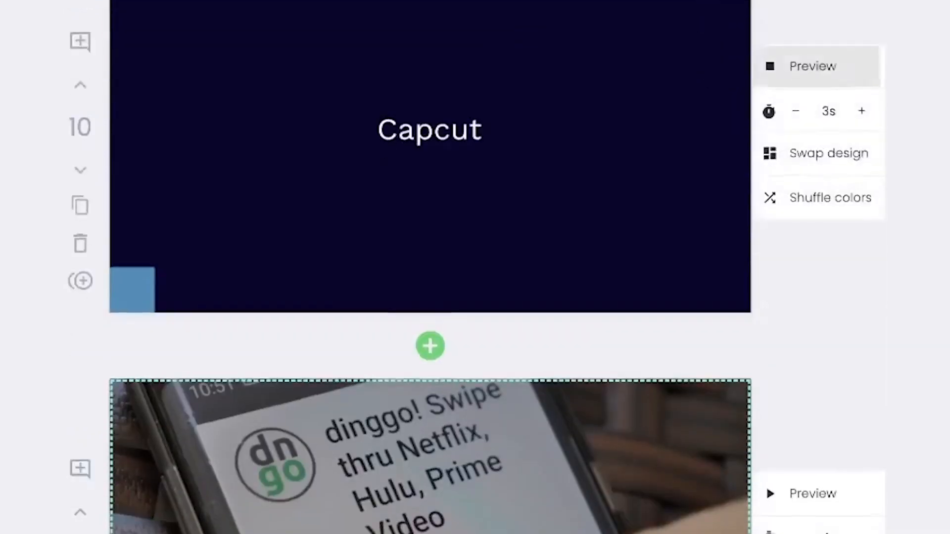
Step: Preview the eleventh scene, "Whatever your needs are, CapCut is the app for you."
scroll(551, 259, "down", 1)
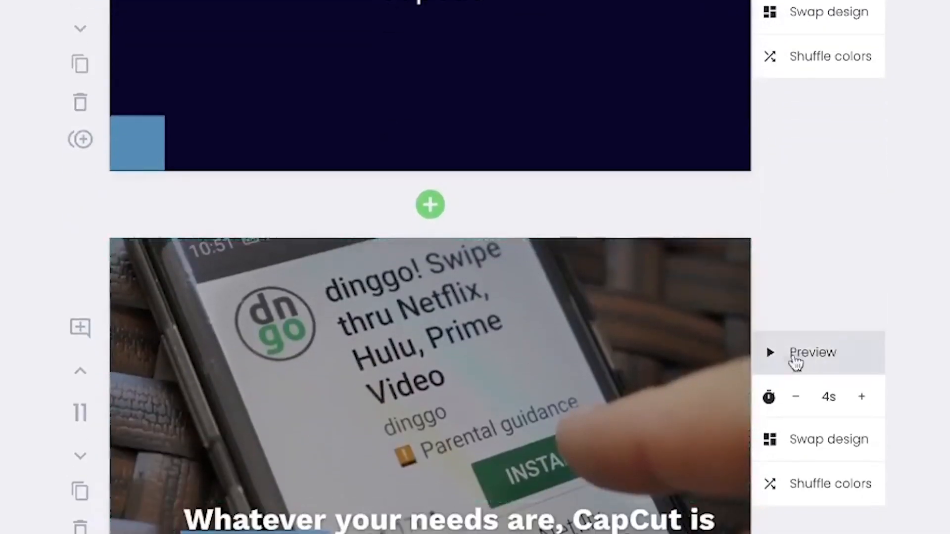
left_click(216, 512)
scroll(528, 510, "down", 1)
scroll(529, 510, "down", 2)
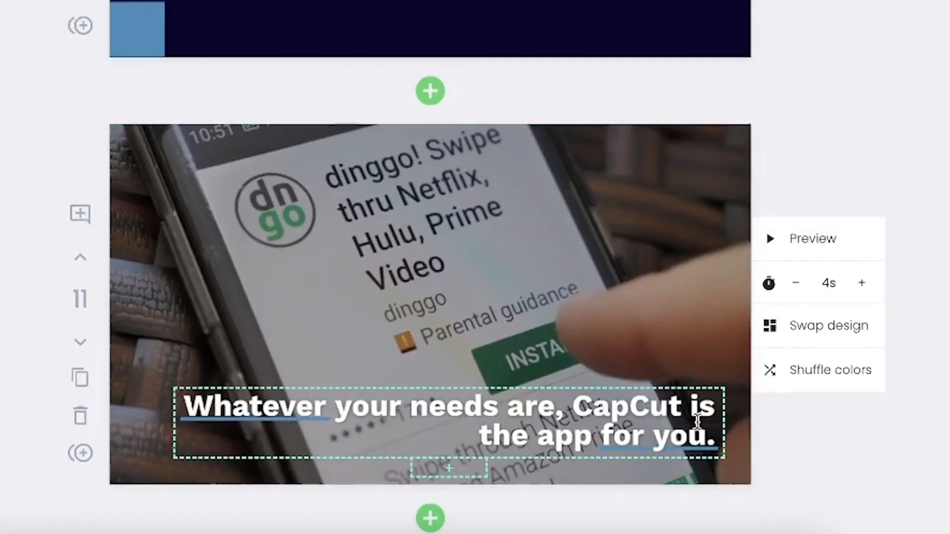
left_click(793, 258)
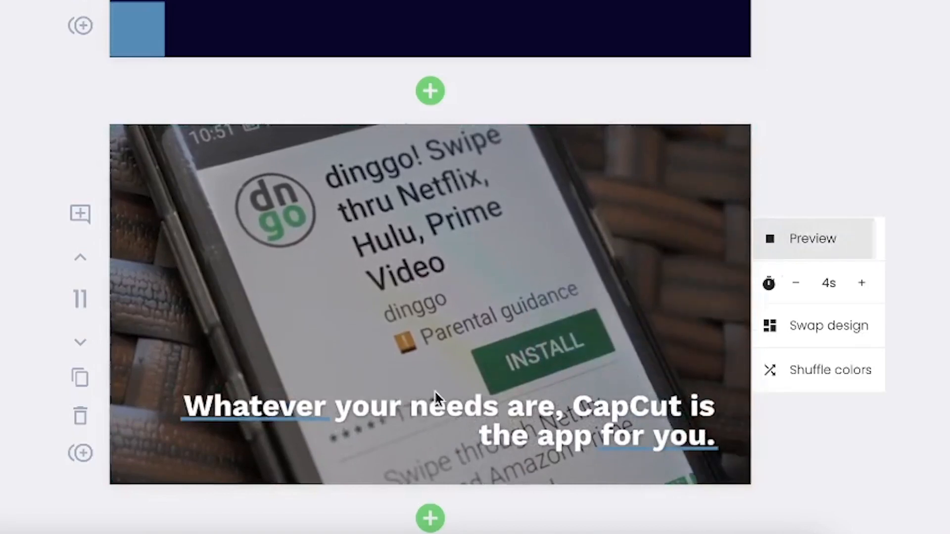
scroll(434, 394, "down", 4)
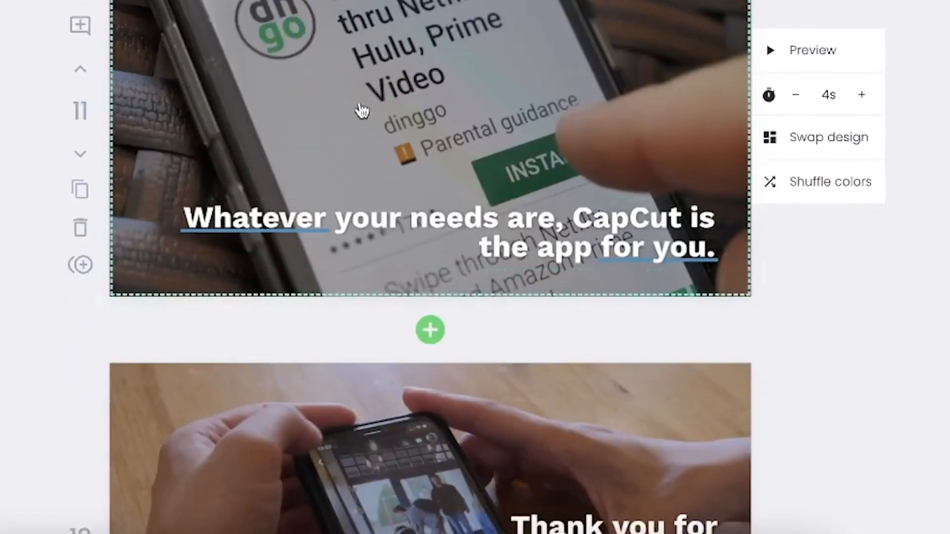
Step: Replace the eleventh scene's background with the VR headset clip from the library's "editing" results
left_click(629, 78)
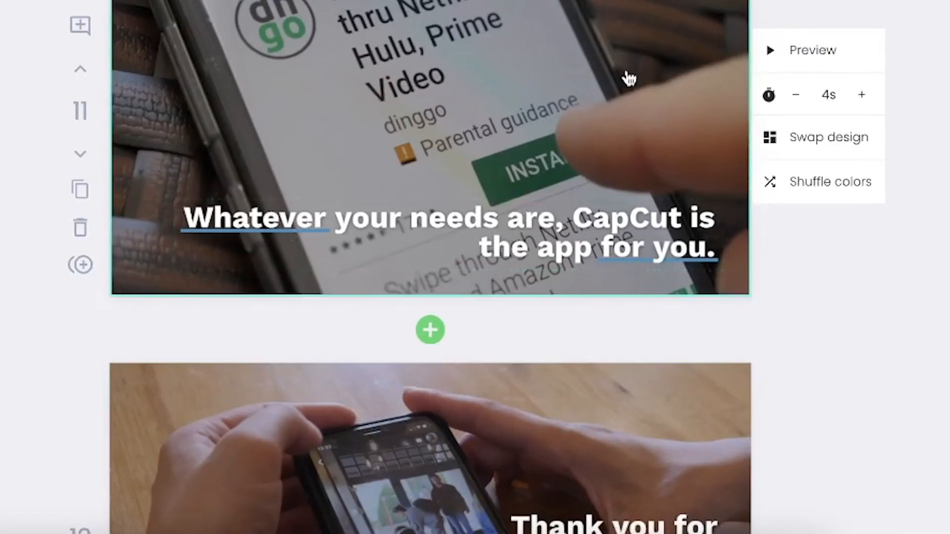
scroll(324, 354, "down", 8)
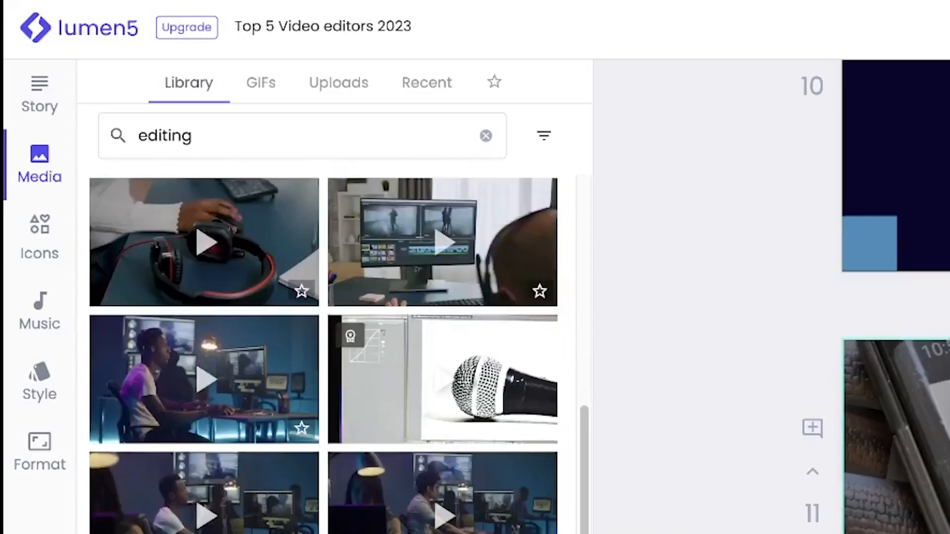
scroll(324, 353, "down", 5)
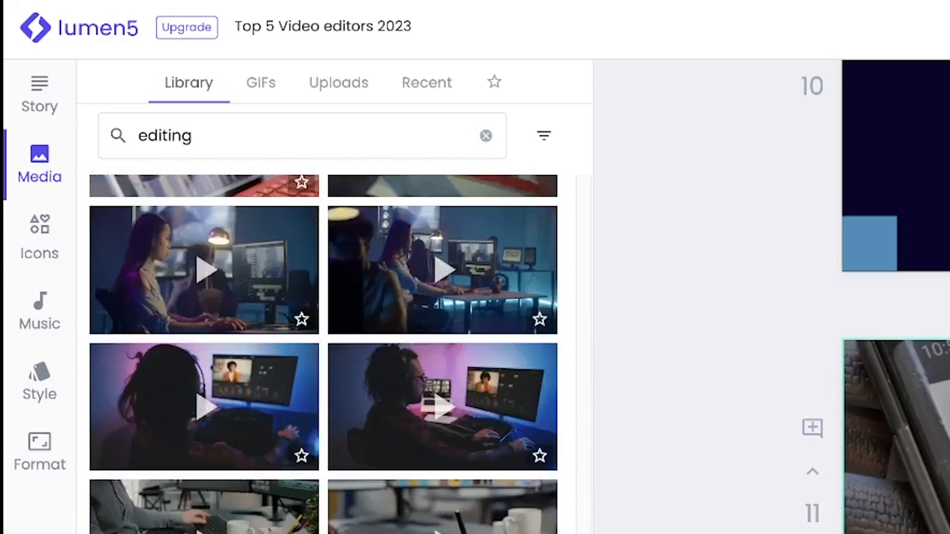
scroll(323, 354, "down", 1)
scroll(323, 354, "down", 1)
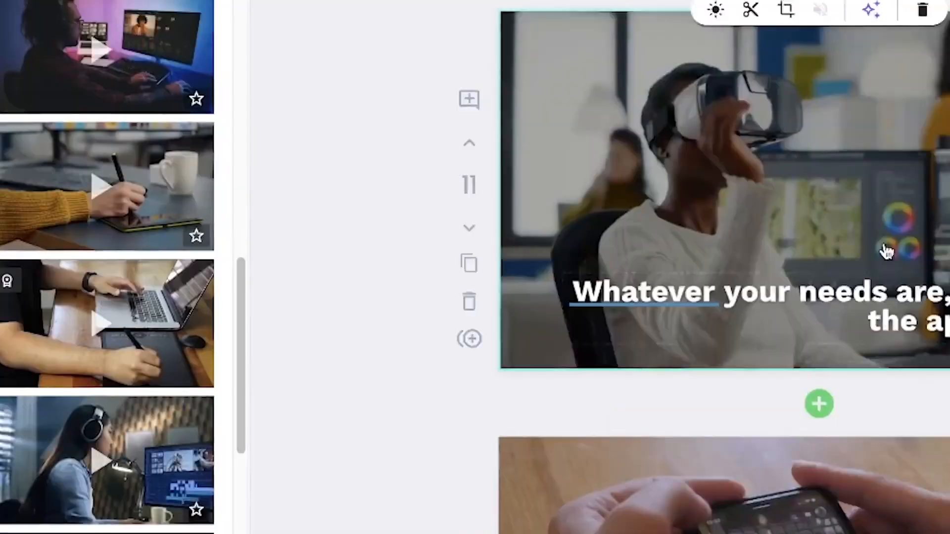
Step: Search the media library for "thank you" to find a background for the twelfth scene, "Thank you for watching"
scroll(556, 477, "down", 4)
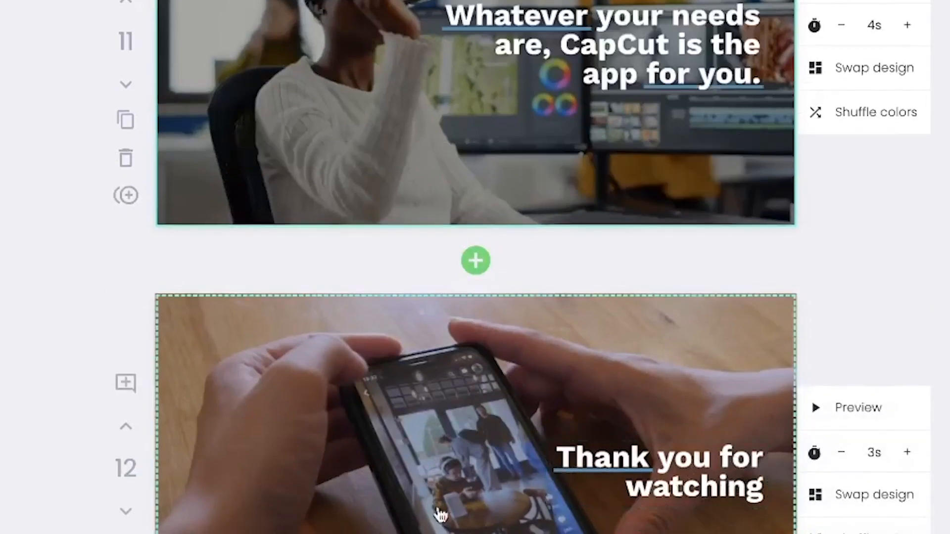
scroll(309, 465, "down", 5)
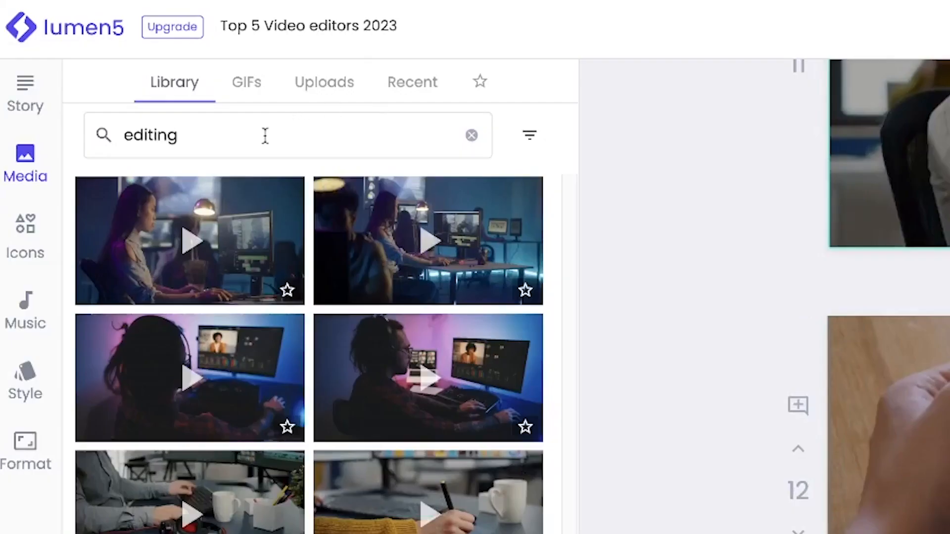
left_click(262, 135)
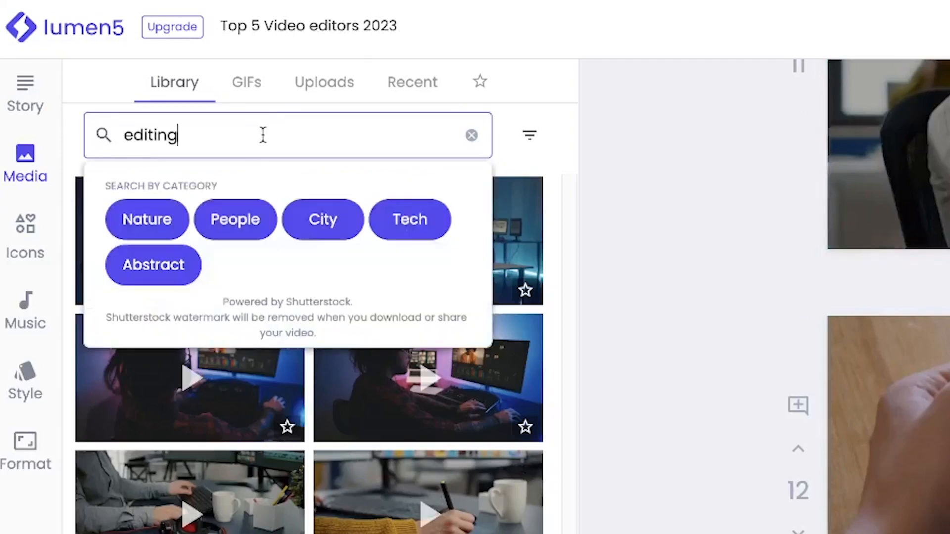
key("BackSpace")
type("thank you")
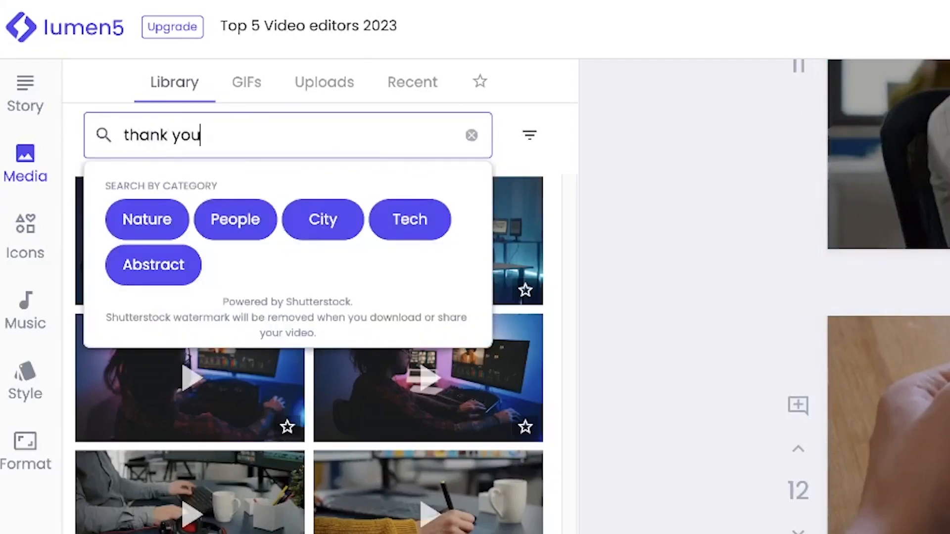
key("Return")
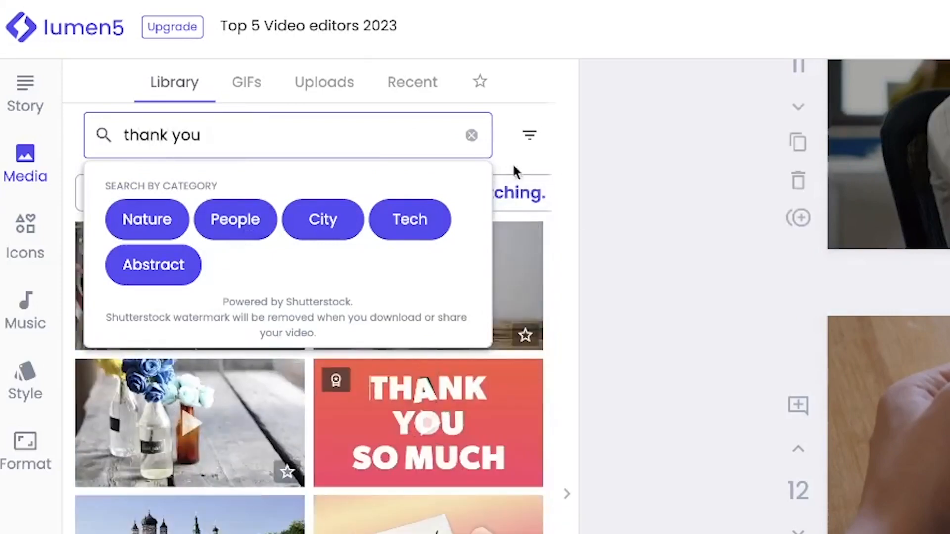
left_click(622, 147)
Step: Set the clip of colleagues toasting with champagne as the twelfth scene's background and preview the scene
scroll(262, 104, "down", 8)
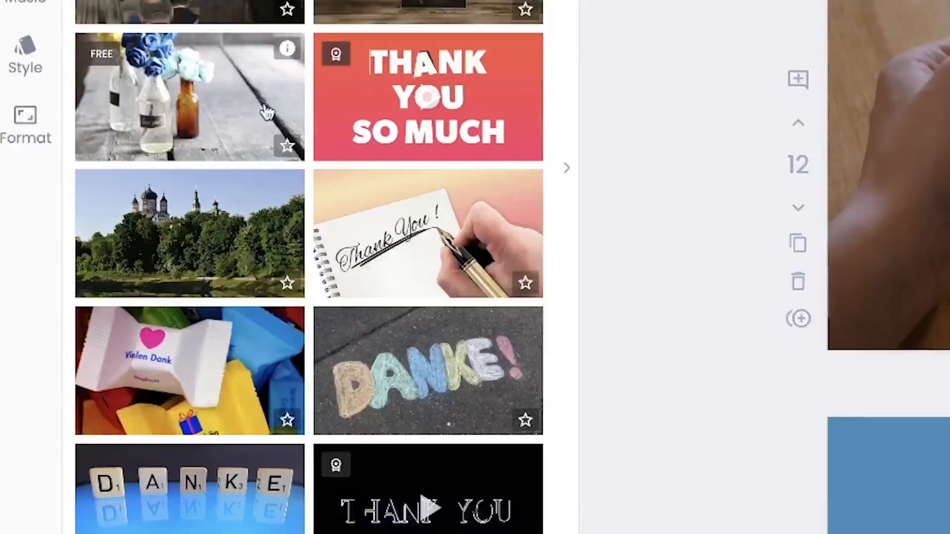
scroll(297, 206, "down", 15)
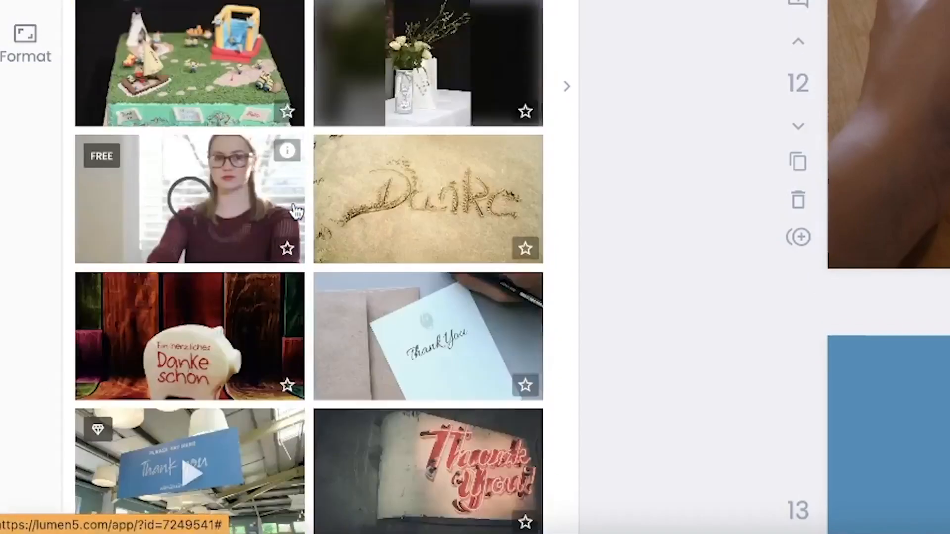
scroll(296, 212, "down", 5)
left_click(467, 339)
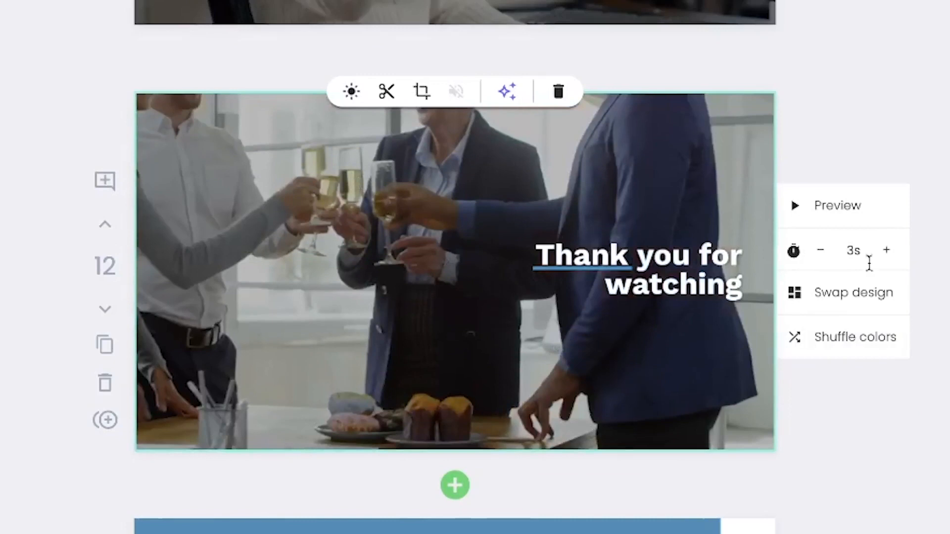
left_click(838, 217)
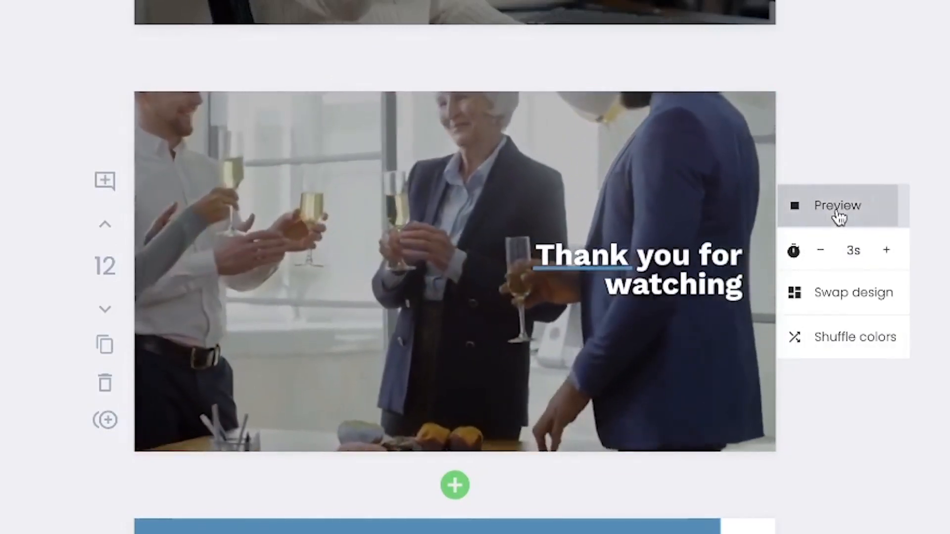
Step: Search the media library for "subscribe" to find a background for the thirteenth scene
scroll(411, 420, "down", 3)
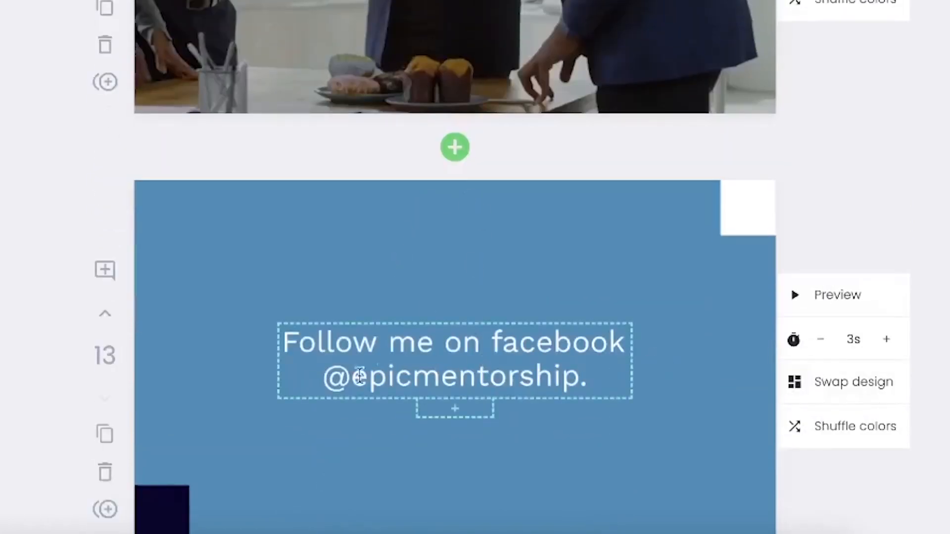
scroll(503, 402, "down", 7)
scroll(492, 37, "up", 2)
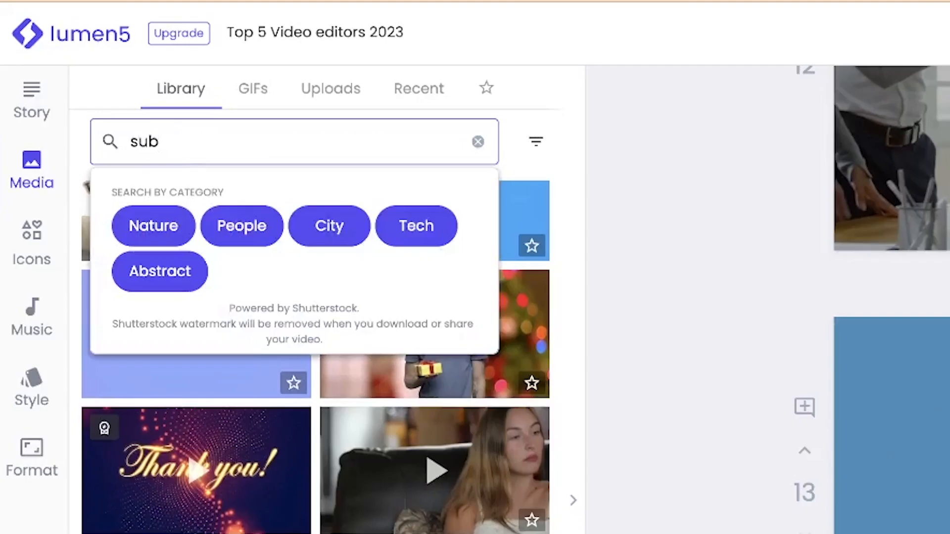
type("be")
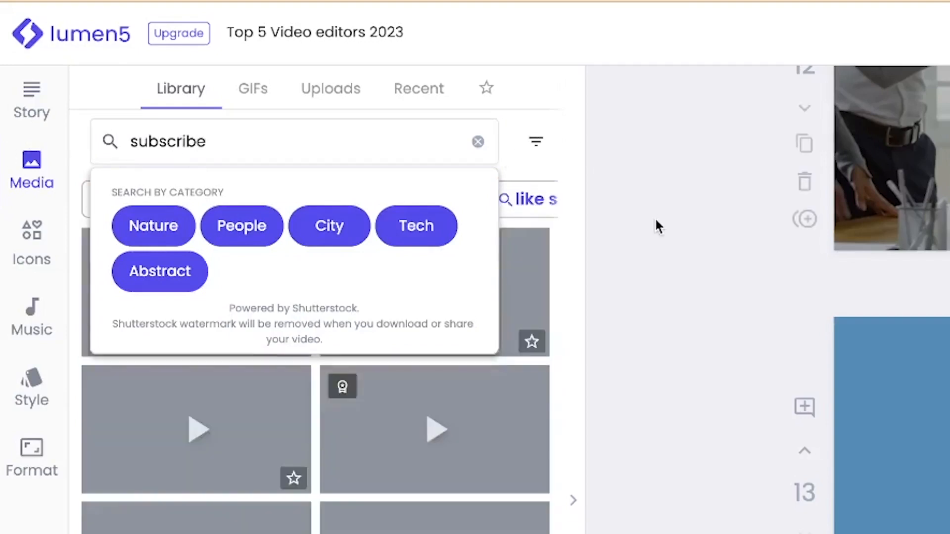
left_click(653, 217)
Step: Set the free clip of a smiling man holding up a phone outdoors as the thirteenth scene's background
scroll(513, 352, "down", 1)
scroll(315, 356, "down", 5)
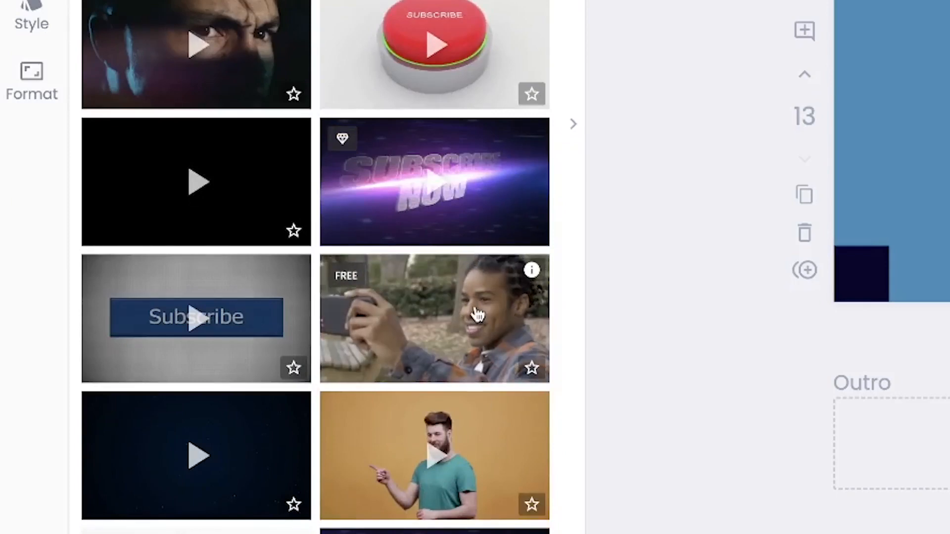
left_click(476, 314)
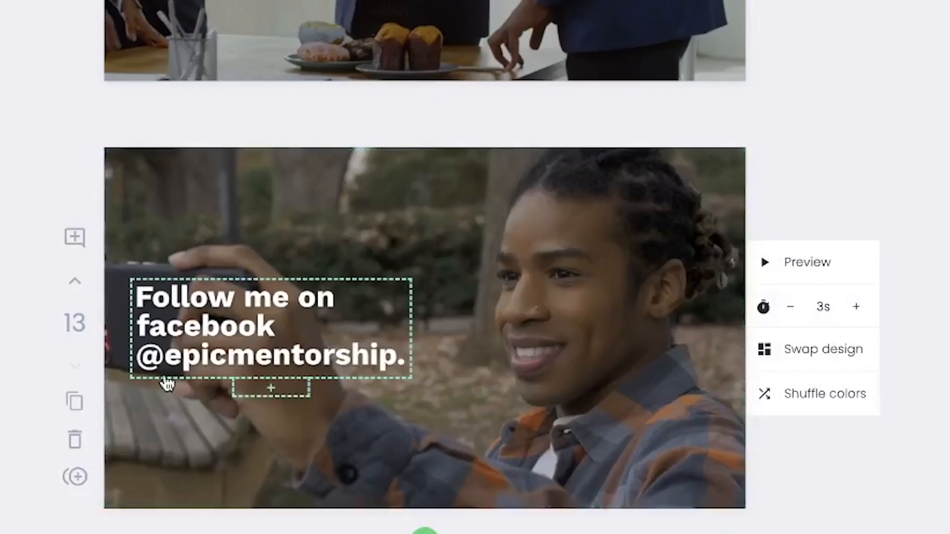
Step: Try reordering the first scene, "5 video editors for 2023", by moving it down the scene order and back to first place
scroll(693, 440, "up", 20)
scroll(672, 437, "up", 3)
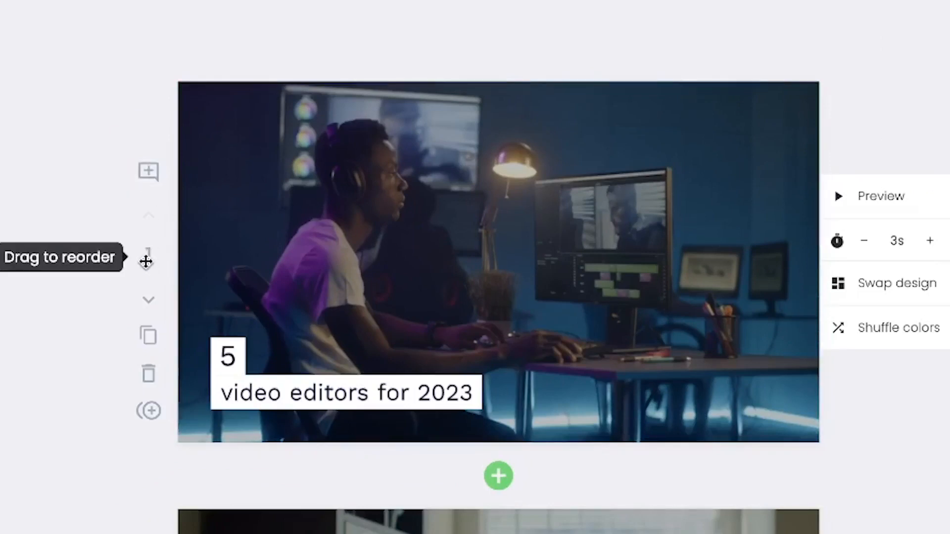
left_click_drag(145, 262, 155, 333)
left_click_drag(163, 527, 408, 158)
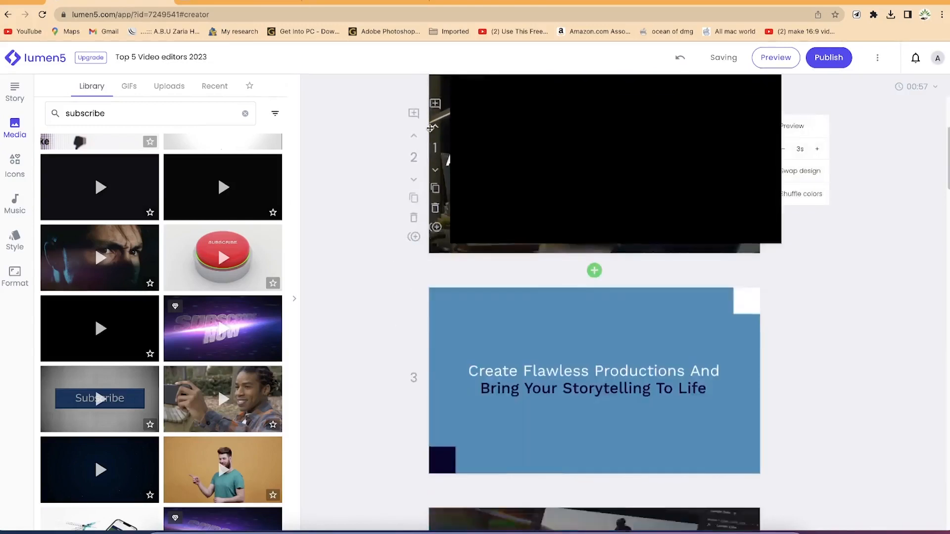
scroll(417, 213, "up", 2)
scroll(416, 213, "up", 4)
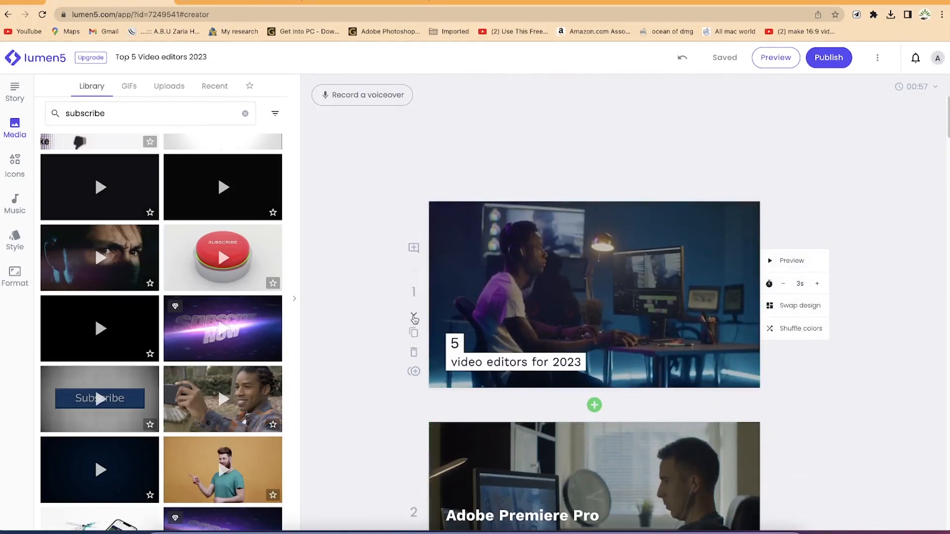
Step: Try moving the opening scene down one place and back up, and try duplicating it and deleting the copy
left_click(414, 316)
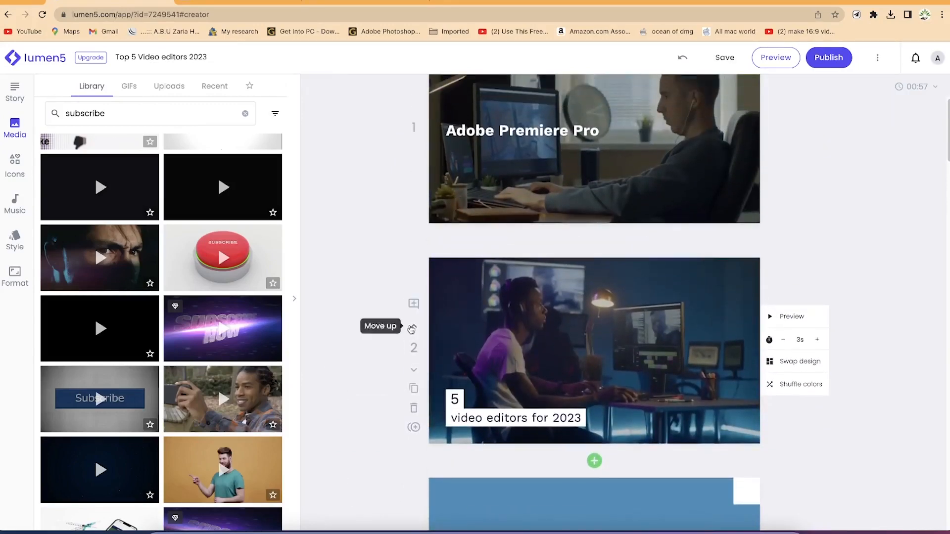
left_click(413, 326)
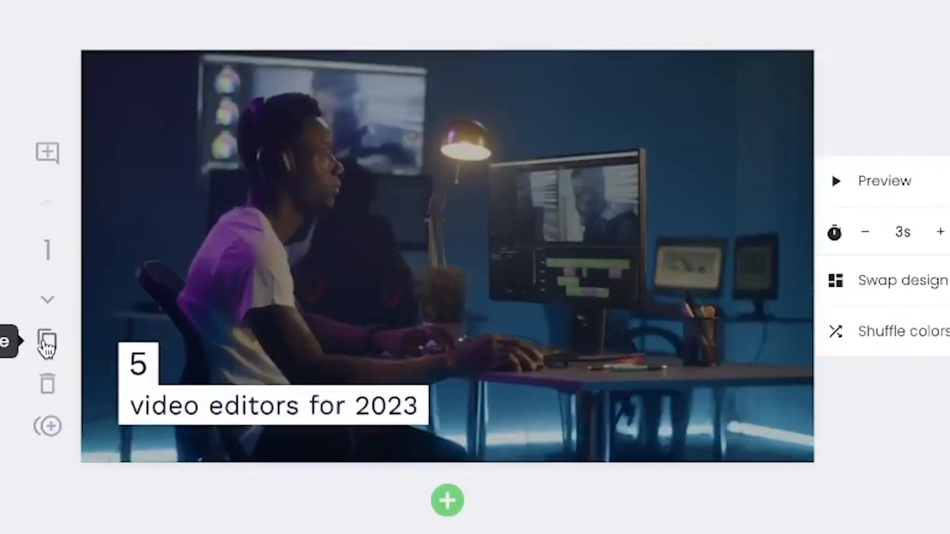
left_click(48, 349)
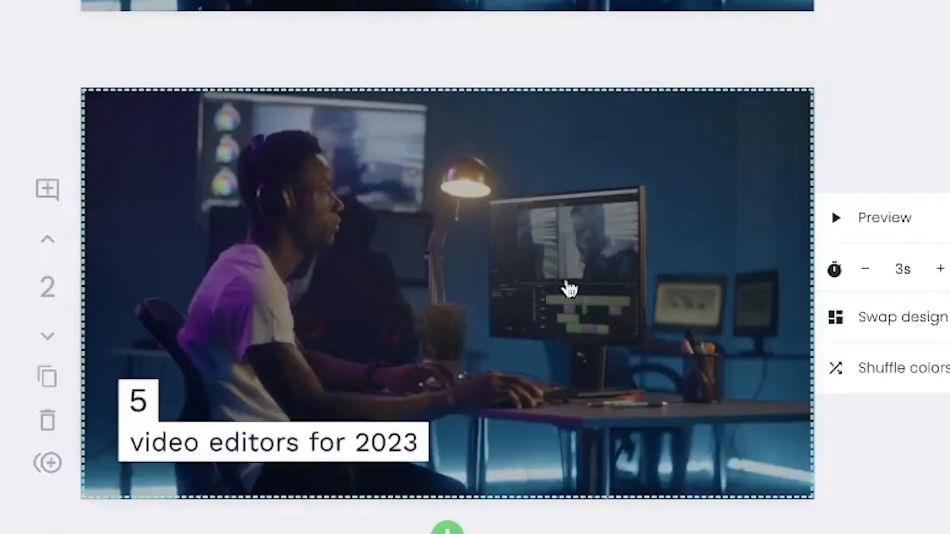
left_click(48, 421)
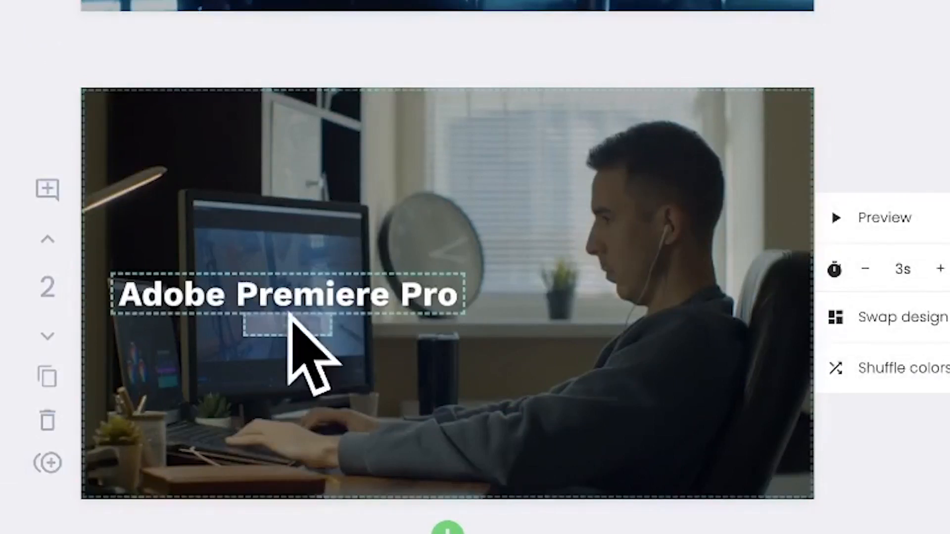
scroll(308, 360, "down", 4)
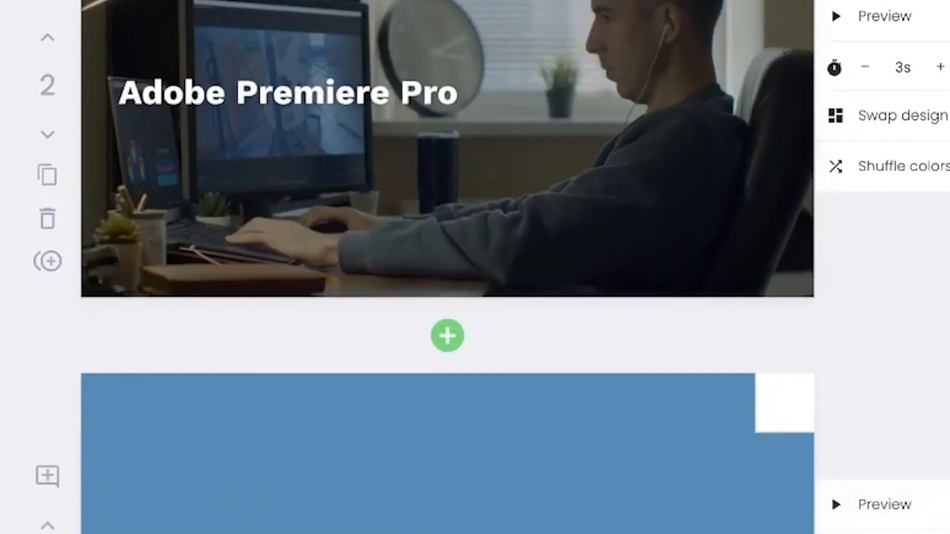
scroll(210, 444, "down", 1)
scroll(204, 429, "up", 14)
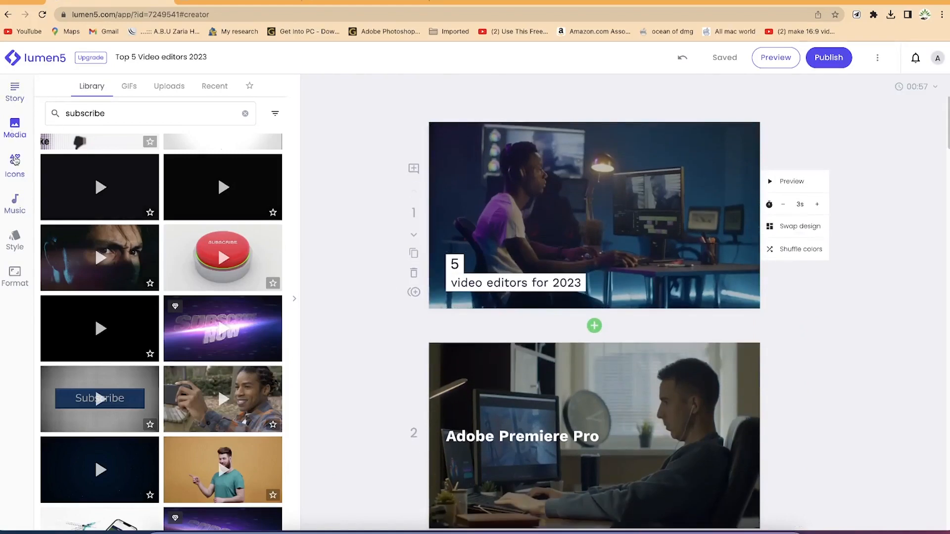
Step: Browse the available GIFs, the recently used media and the favourited media, and return to the media library
left_click(15, 159)
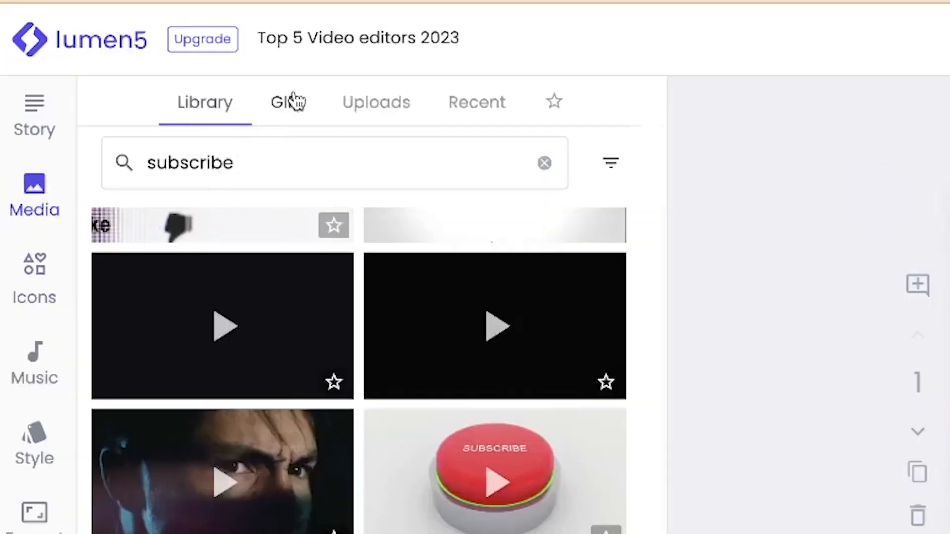
left_click(295, 102)
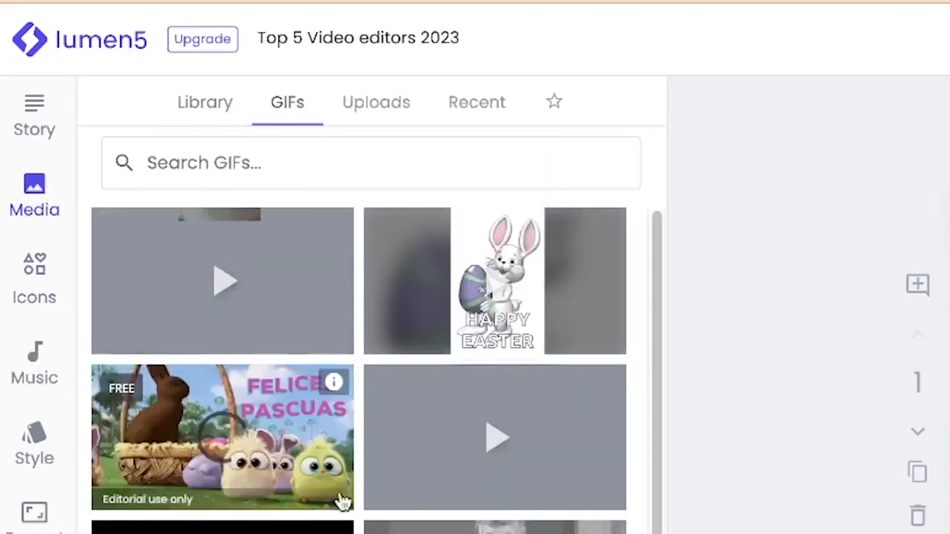
scroll(395, 409, "down", 6)
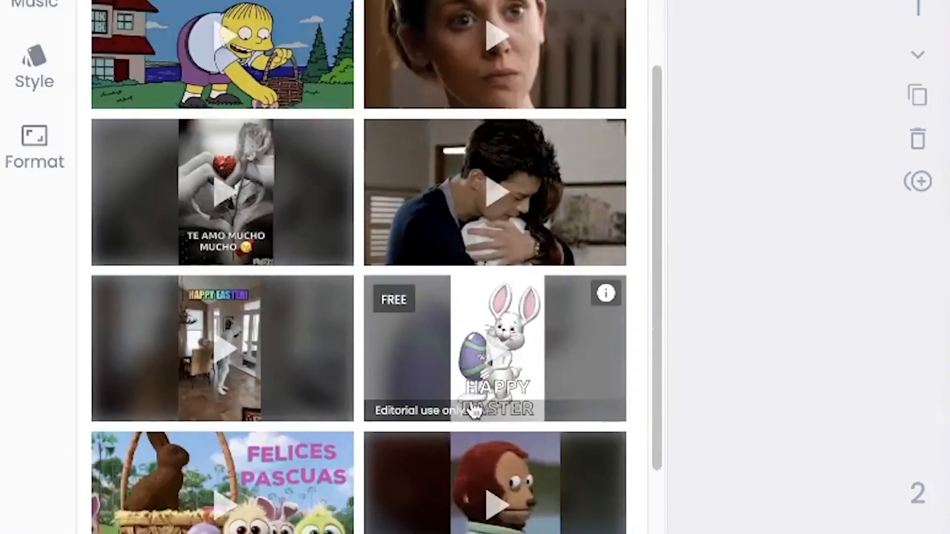
scroll(425, 406, "down", 8)
scroll(426, 408, "down", 1)
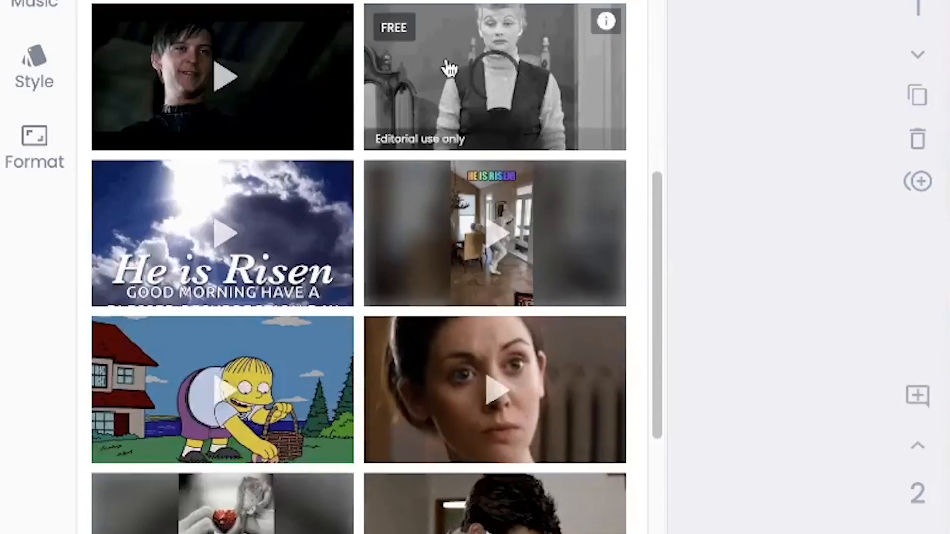
scroll(446, 66, "up", 3)
left_click(496, 104)
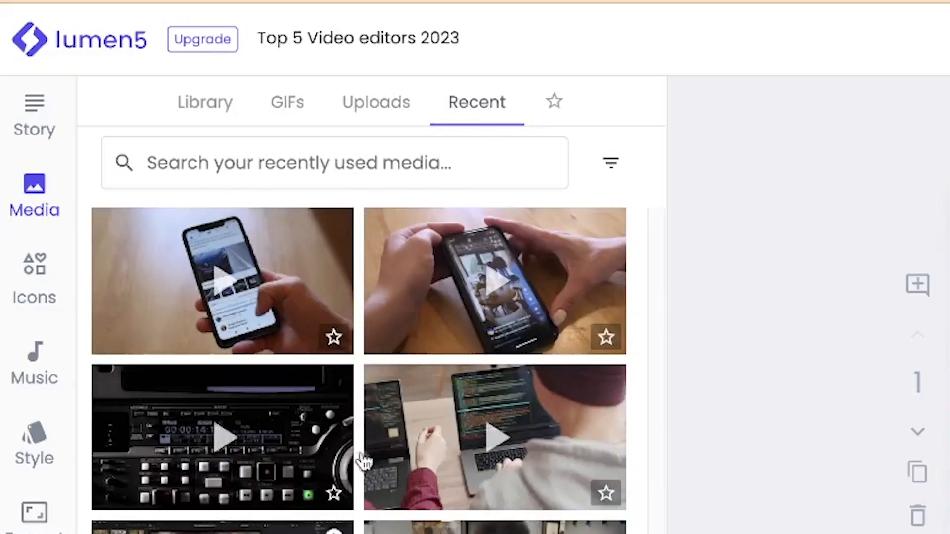
left_click(553, 115)
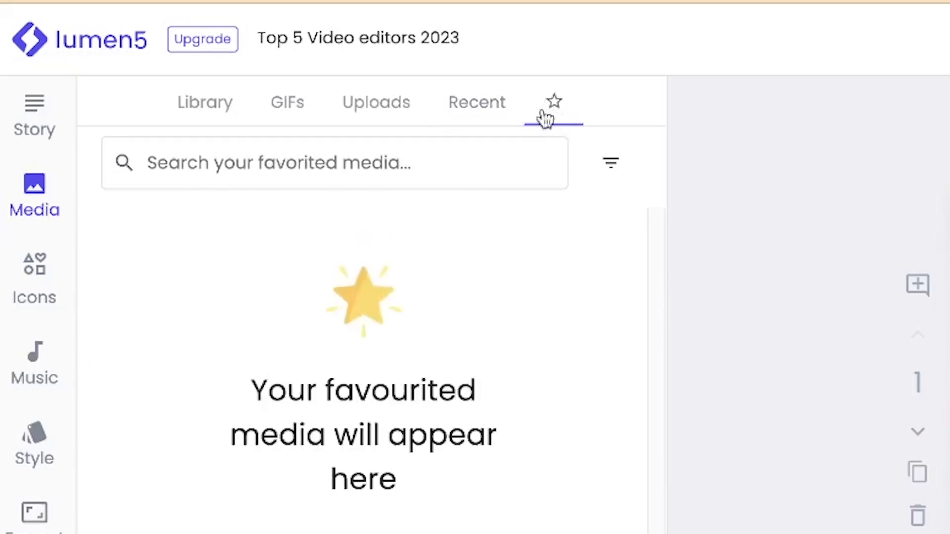
left_click(229, 105)
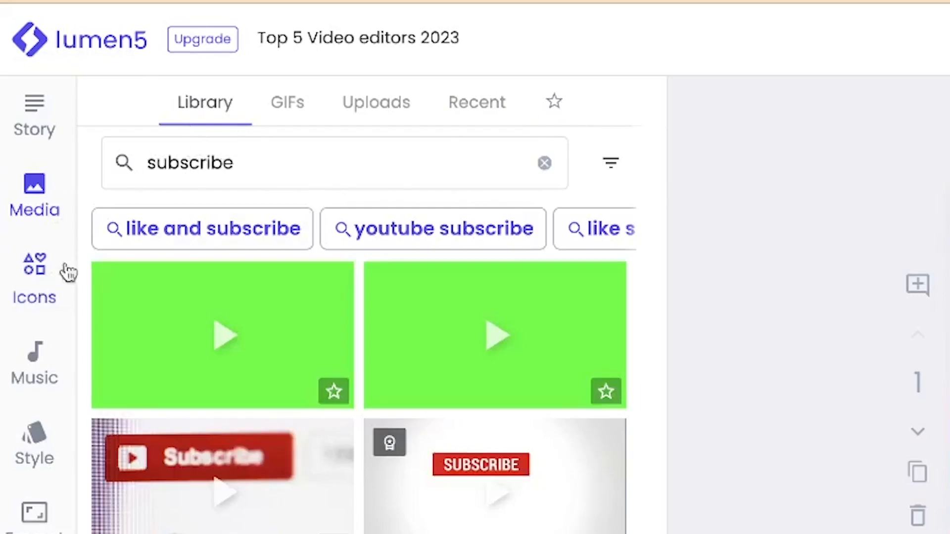
Step: Examine the icon collection, the uploaded icons and the recently used icons
left_click(31, 277)
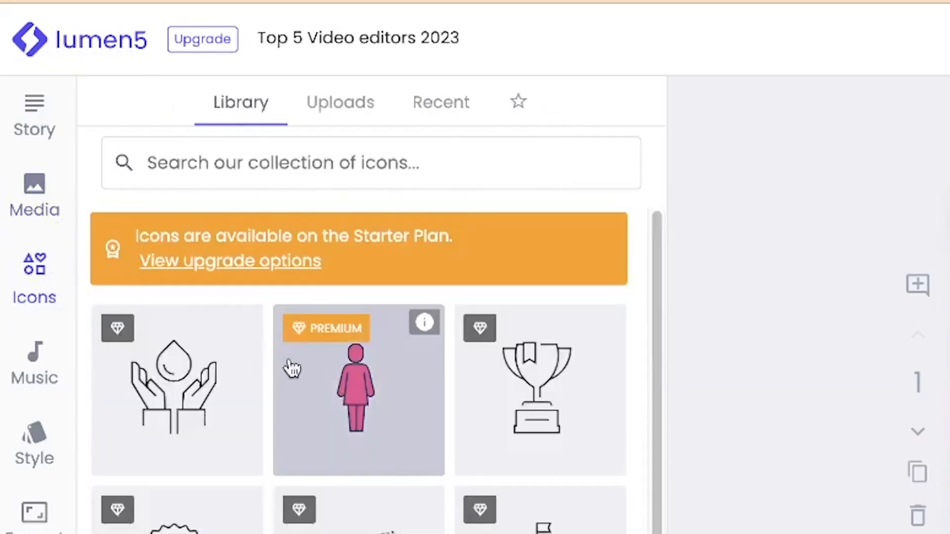
scroll(275, 403, "down", 5)
scroll(271, 443, "up", 5)
scroll(274, 444, "down", 10)
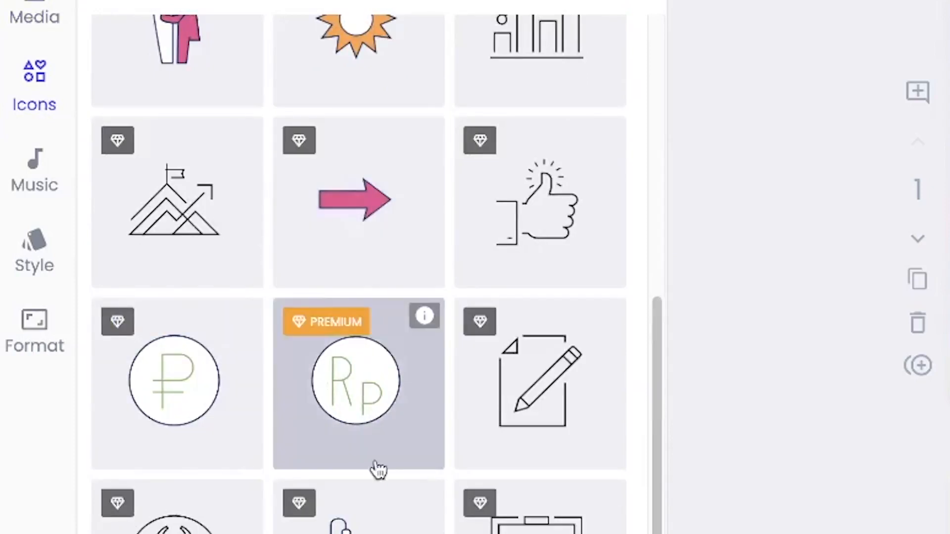
scroll(376, 471, "down", 10)
scroll(366, 453, "up", 3)
scroll(360, 448, "up", 10)
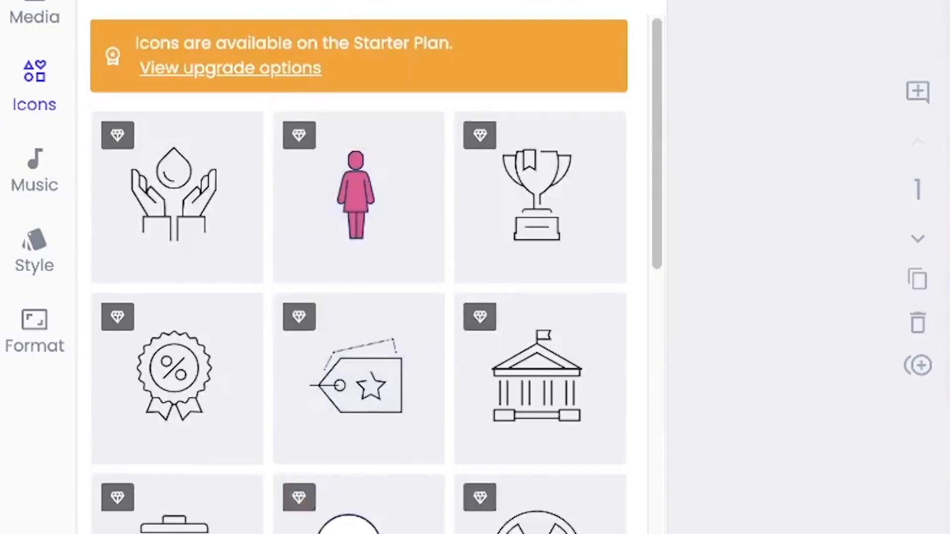
left_click(360, 1)
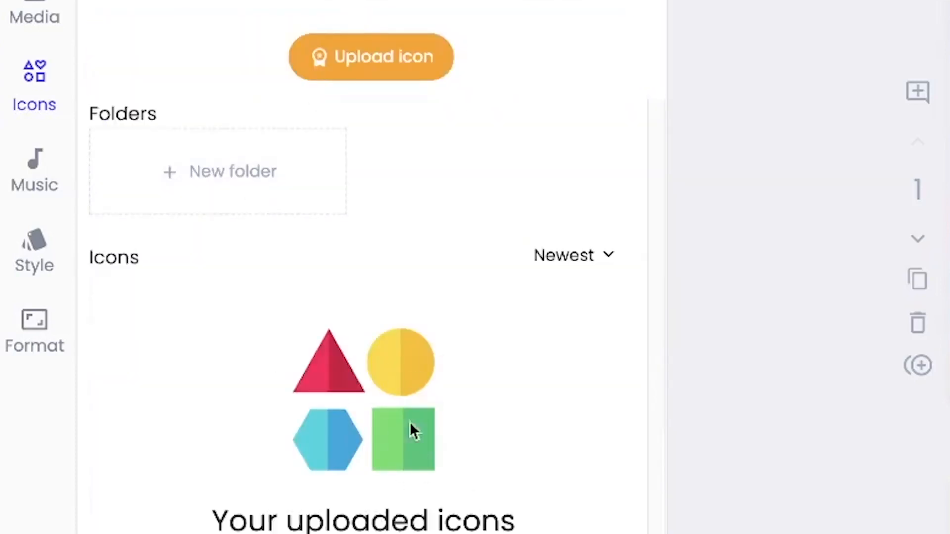
left_click(544, 1)
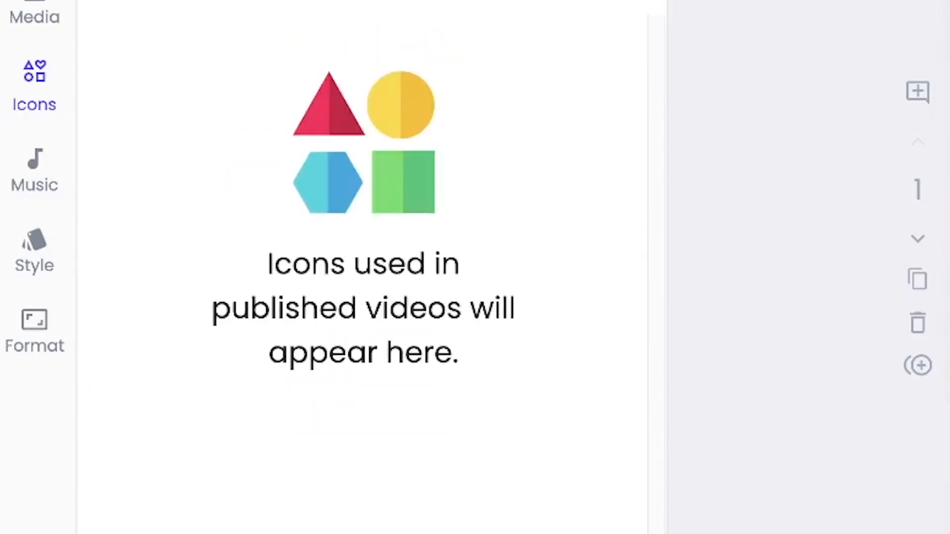
left_click(361, 1)
left_click(179, 1)
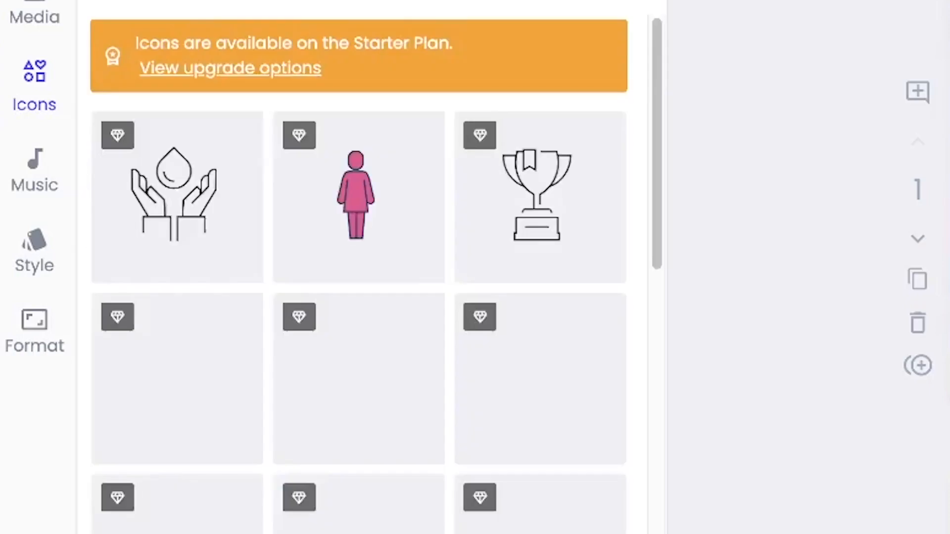
Step: Listen to previews of the free audio tracks Heavy Business and Energetic Future Ba…
left_click(48, 187)
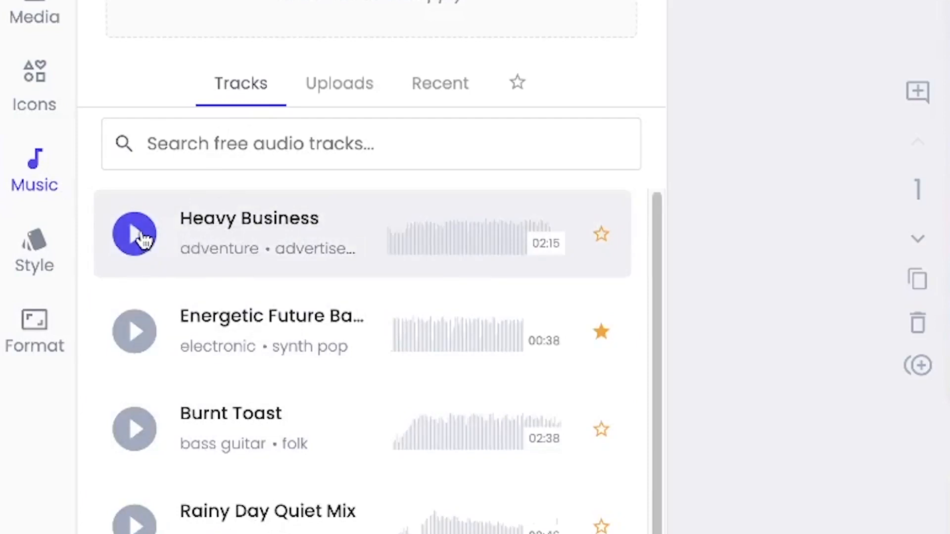
left_click(141, 236)
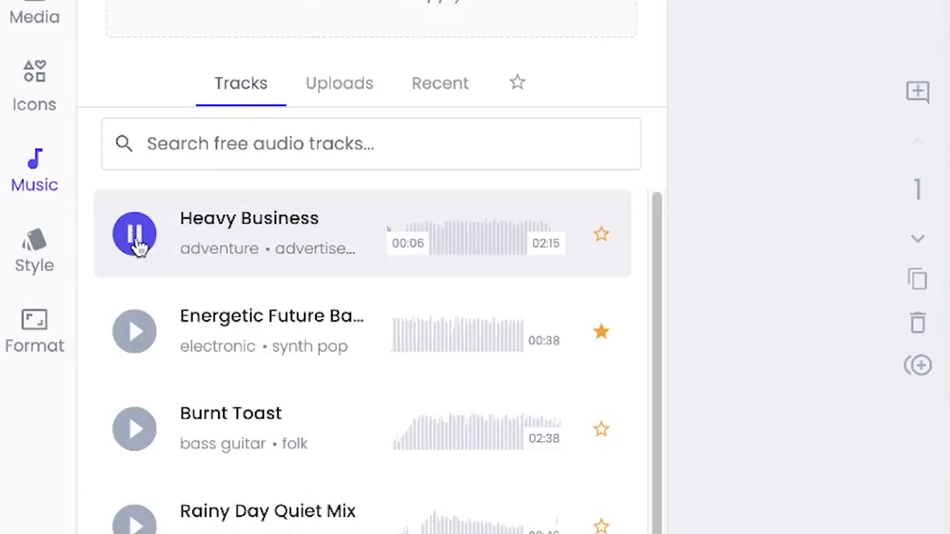
left_click(137, 245)
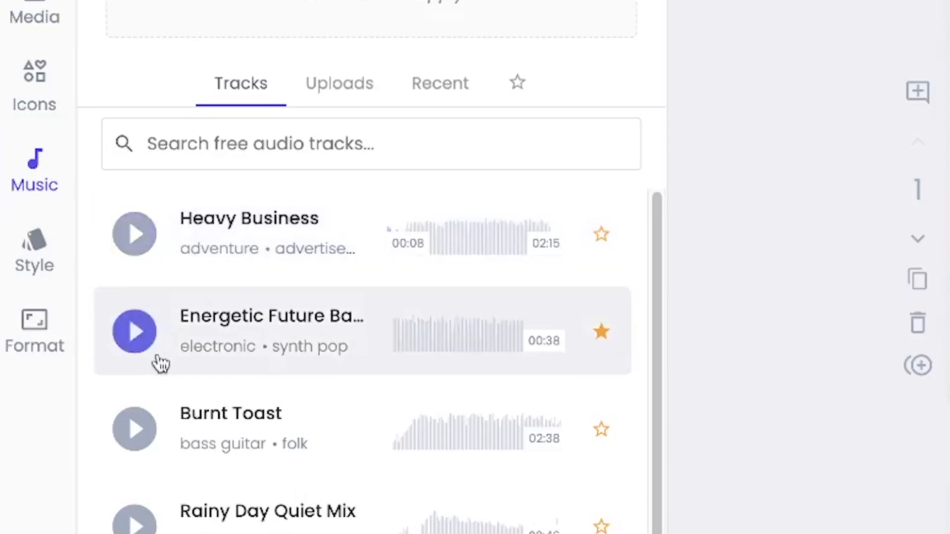
left_click(136, 331)
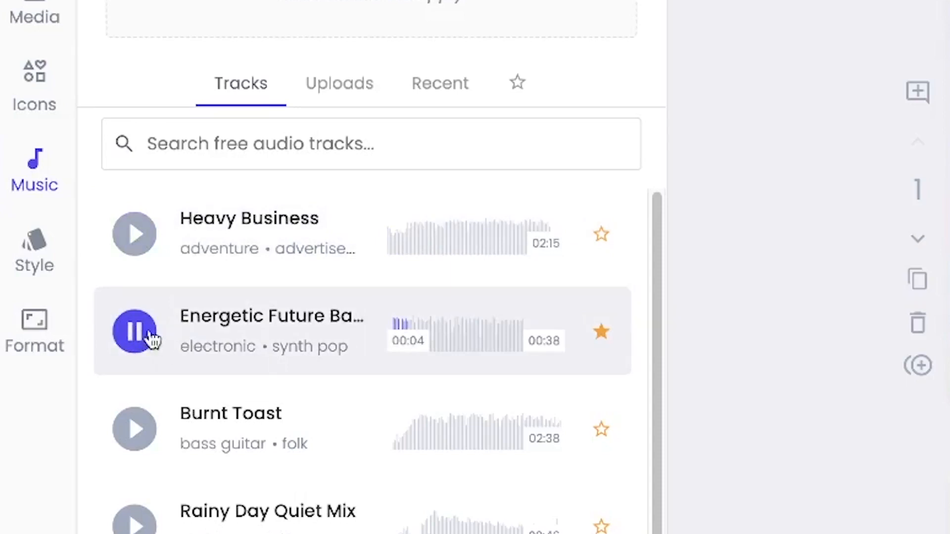
left_click(137, 337)
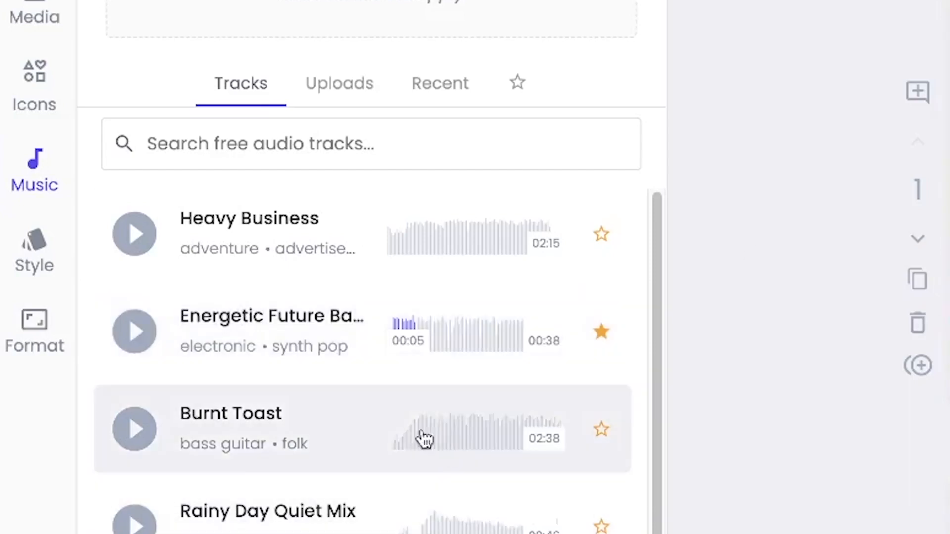
Step: Use the Energetic Future Ba… track as the background music, set its volume to 30 and play it briefly
left_click(255, 459)
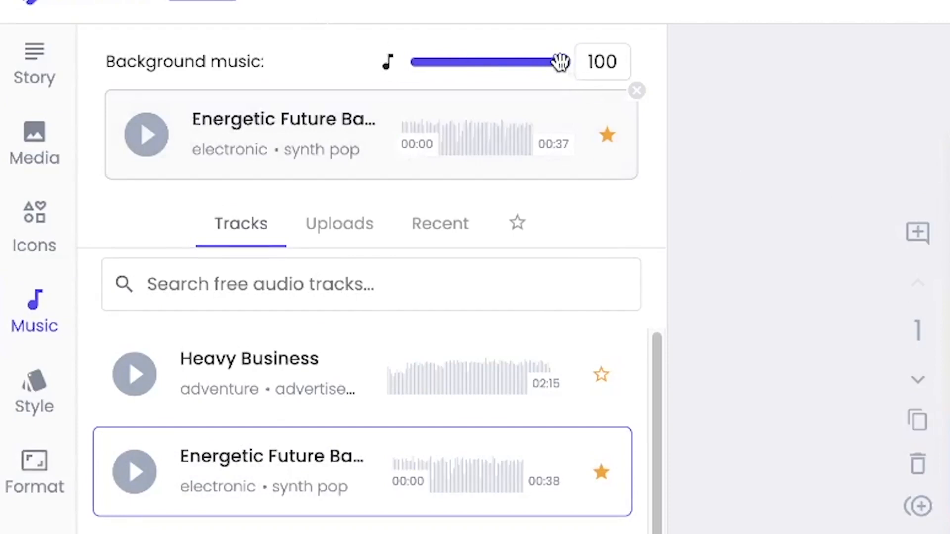
left_click_drag(561, 62, 456, 48)
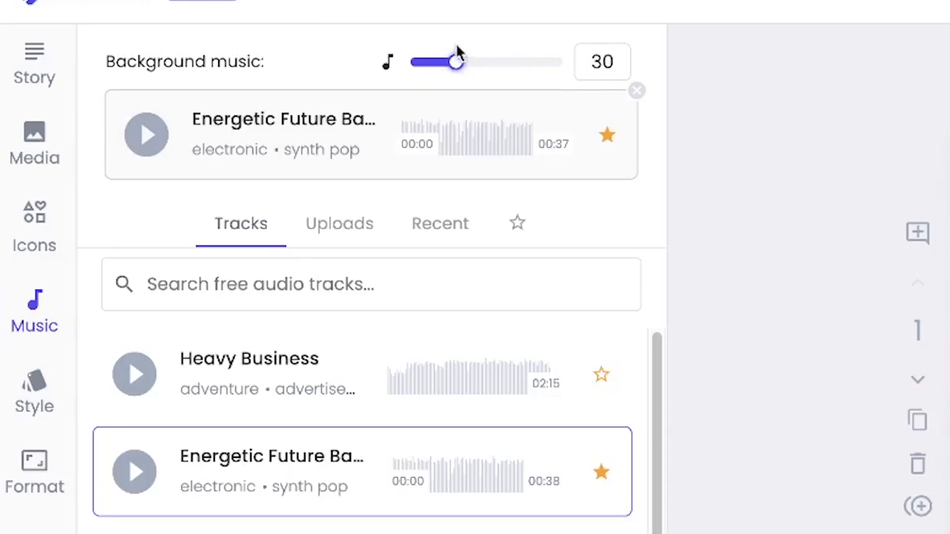
left_click(149, 136)
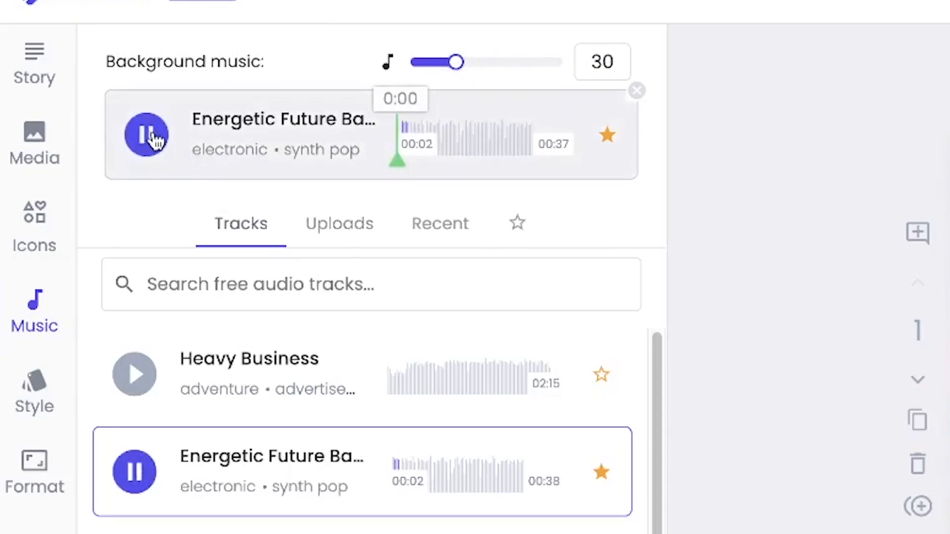
left_click(151, 135)
Step: Set the background music volume to 15 and play the track briefly to check the level
left_click_drag(454, 63, 433, 61)
left_click(151, 141)
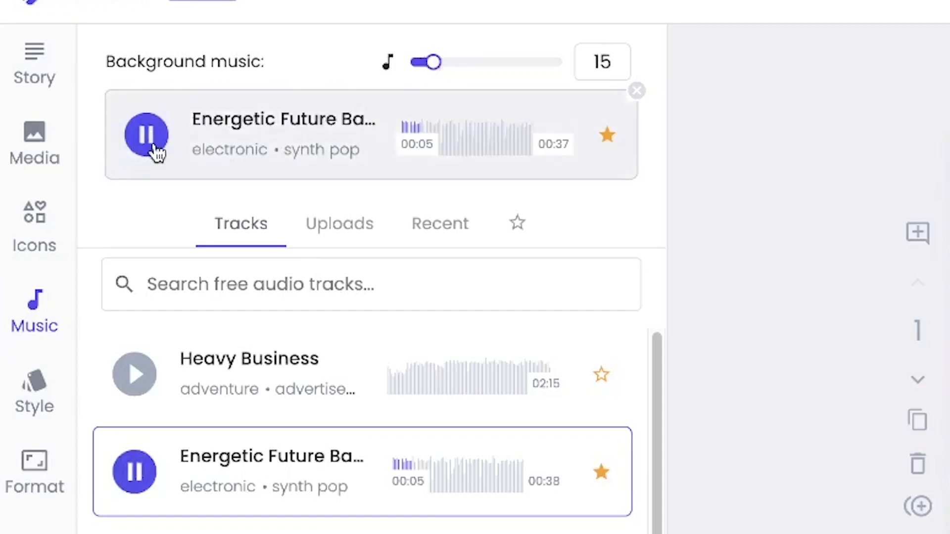
left_click(148, 136)
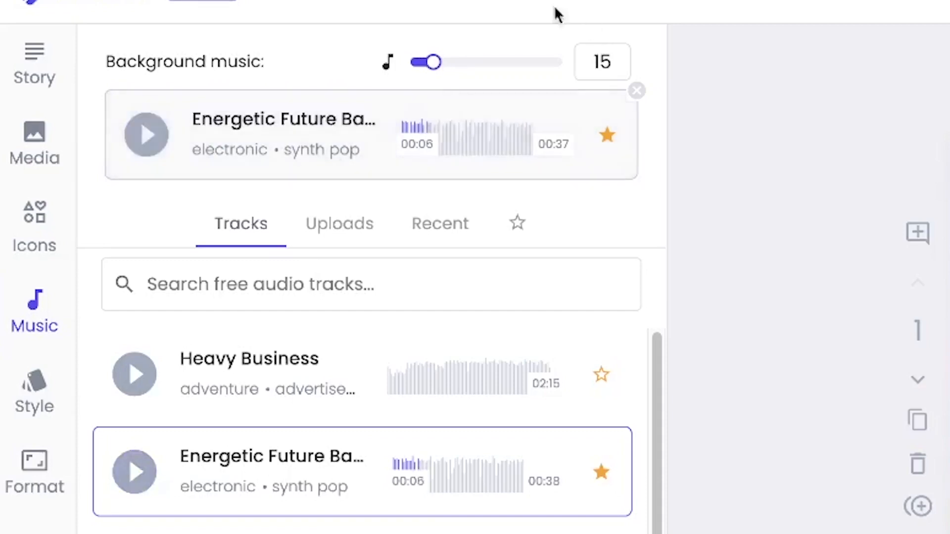
Step: Look through the uploaded, recently used and favourited music tracks
mouse_move(564, 138)
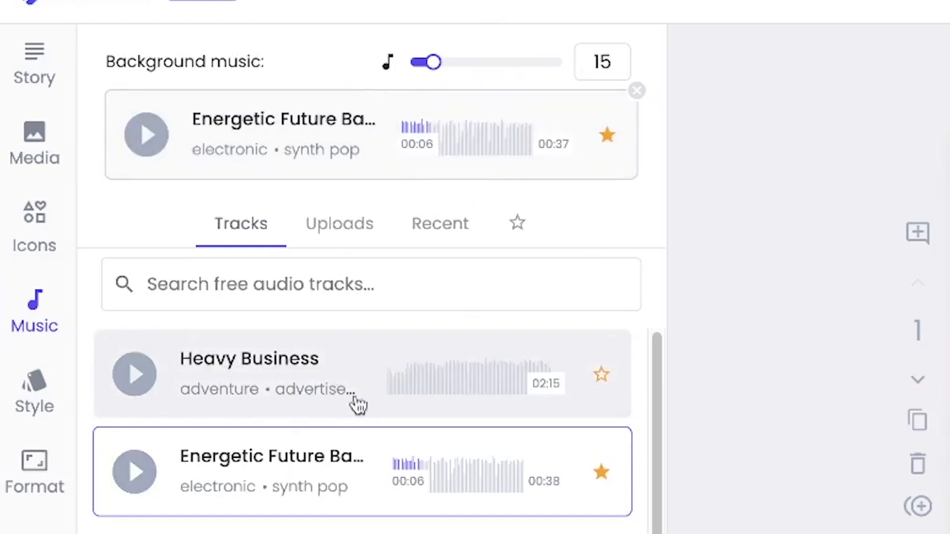
left_click(339, 225)
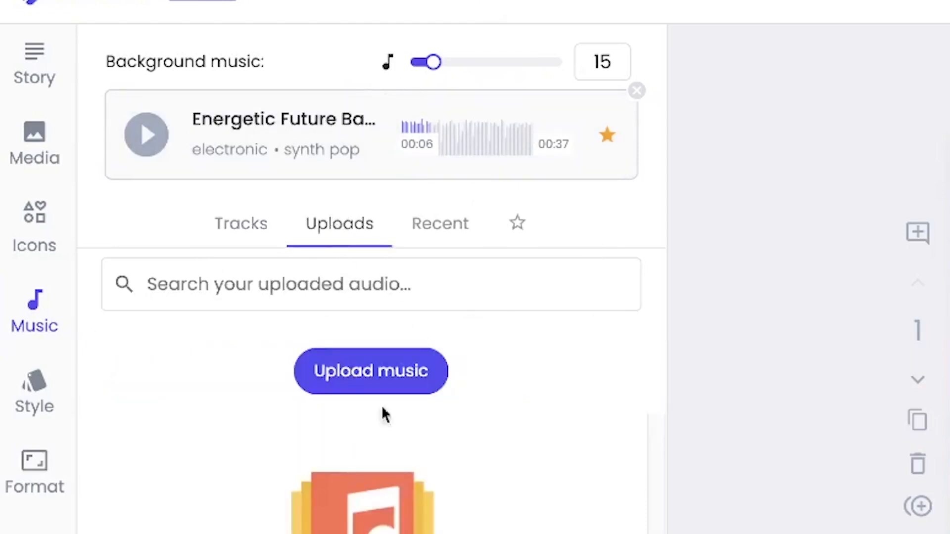
left_click(448, 236)
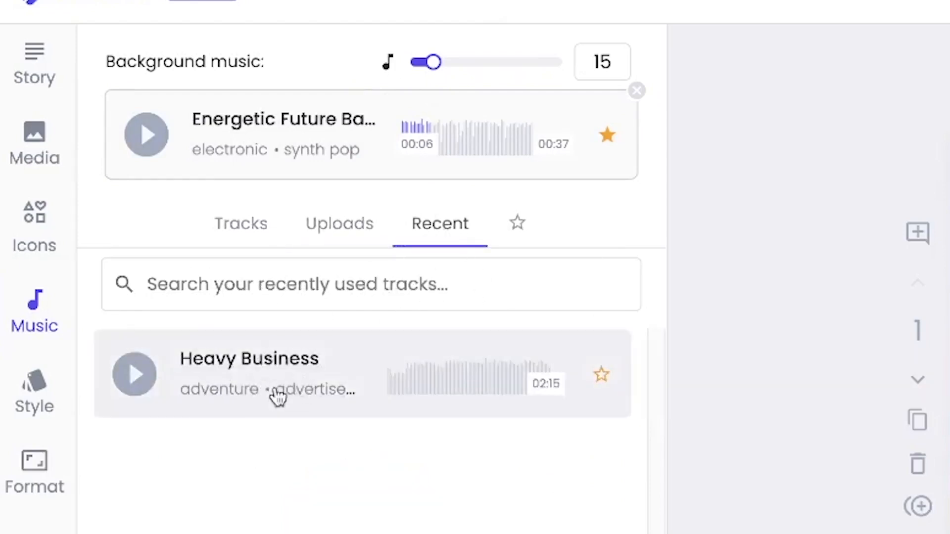
left_click(518, 233)
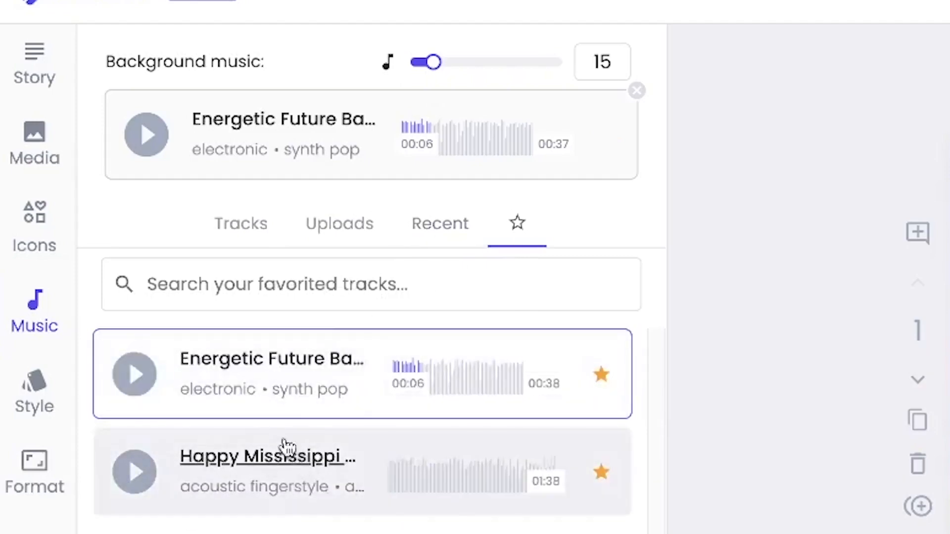
Step: Try the Flare colour palette on the video's style and check it across the scenes
left_click(22, 385)
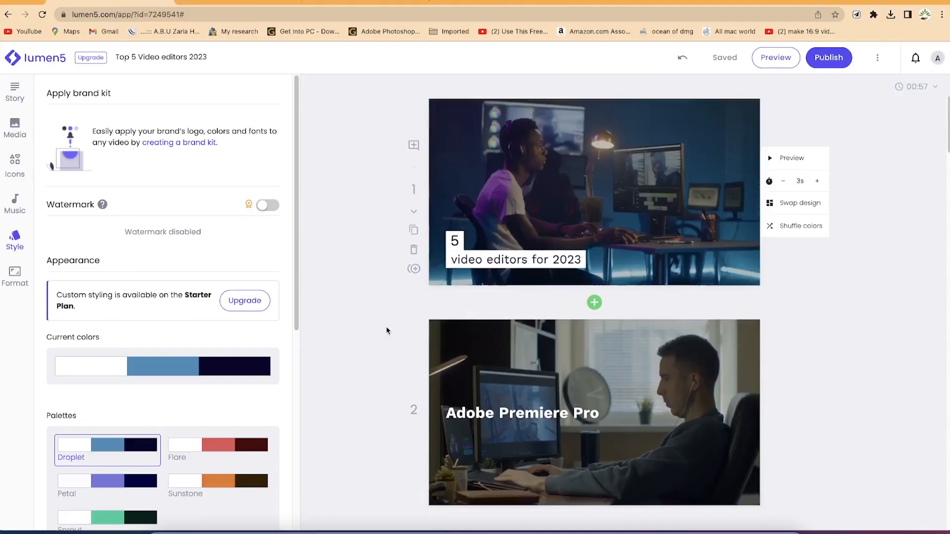
scroll(447, 331, "down", 3)
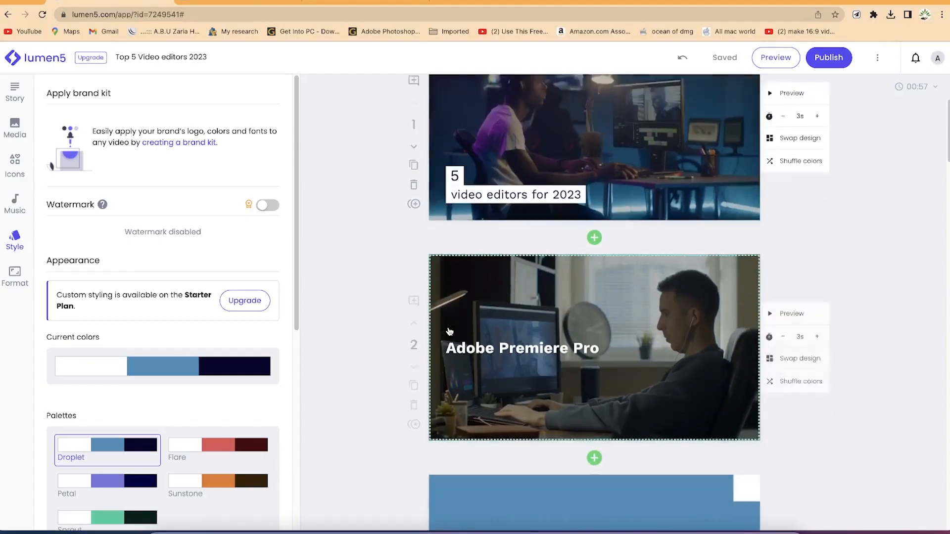
scroll(139, 438, "down", 1)
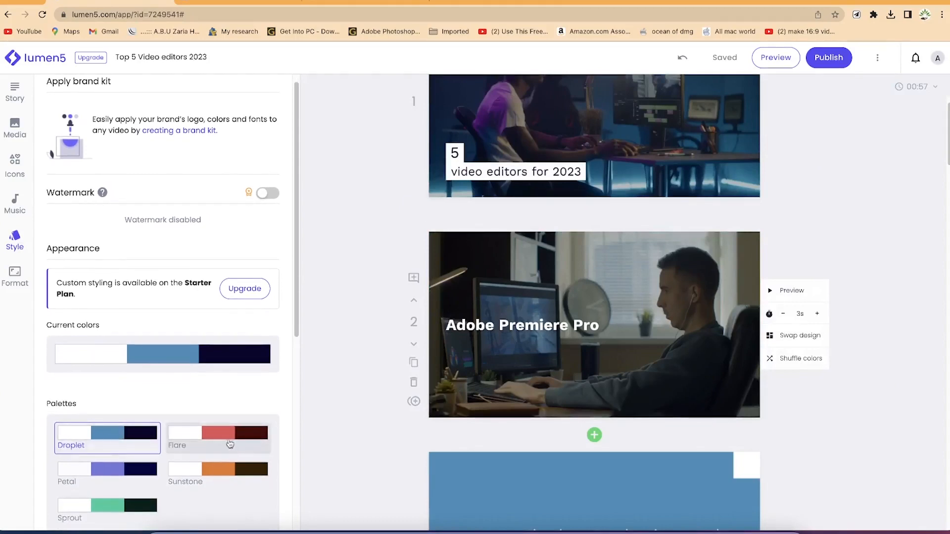
left_click(225, 435)
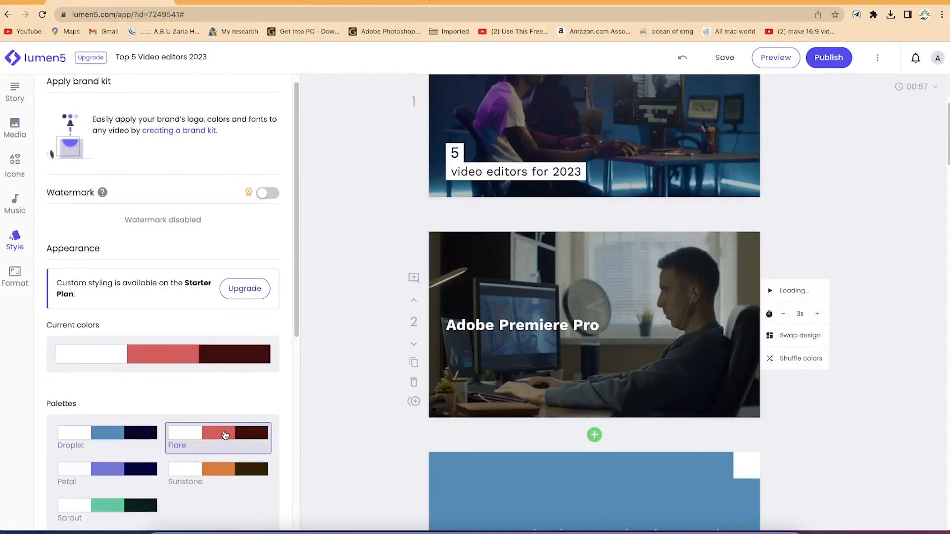
scroll(465, 361, "down", 10)
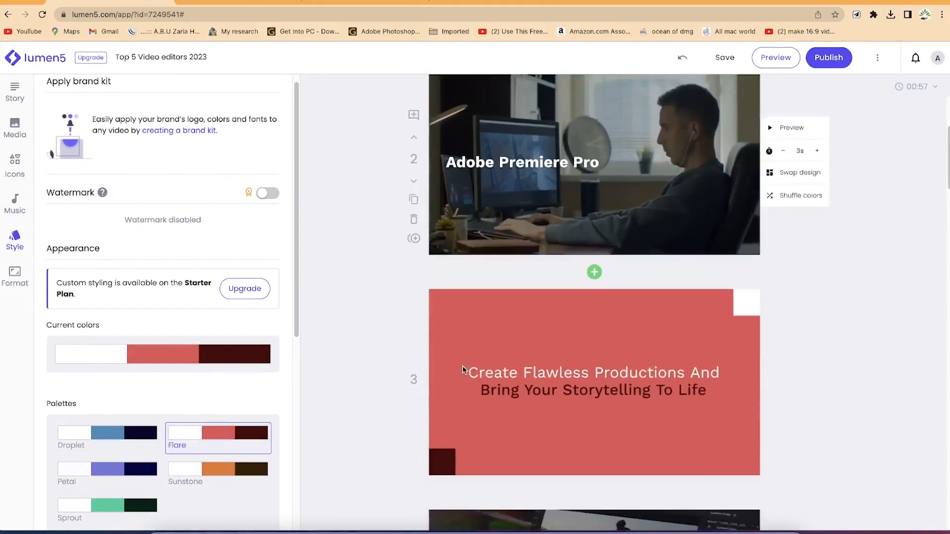
scroll(464, 372, "down", 9)
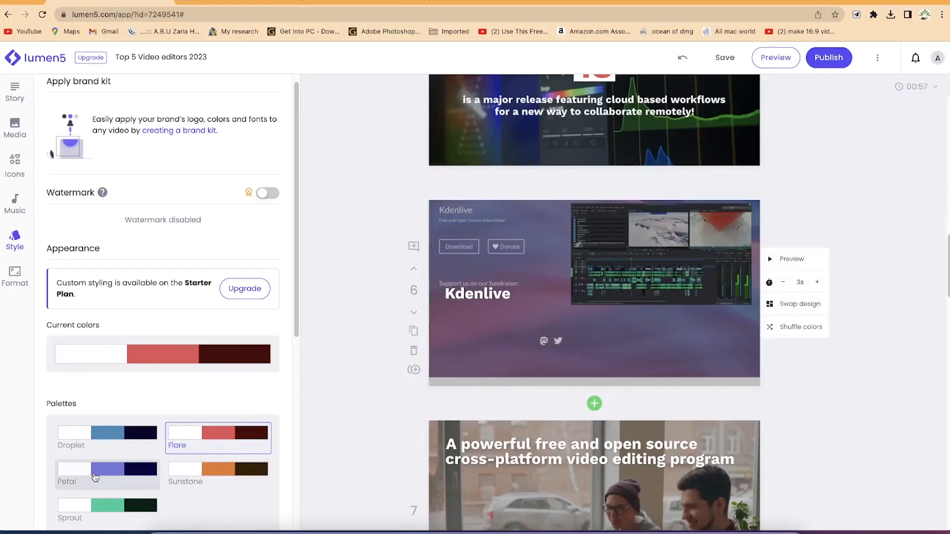
Step: Try the Petal colour palette on the scenes and switch the video back to the Droplet palette
left_click(95, 477)
scroll(461, 379, "up", 17)
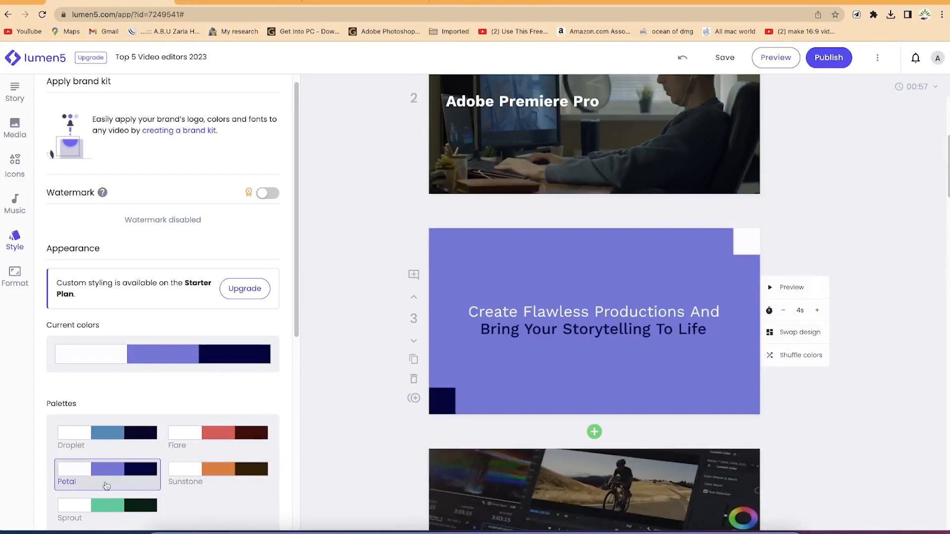
scroll(140, 478, "down", 1)
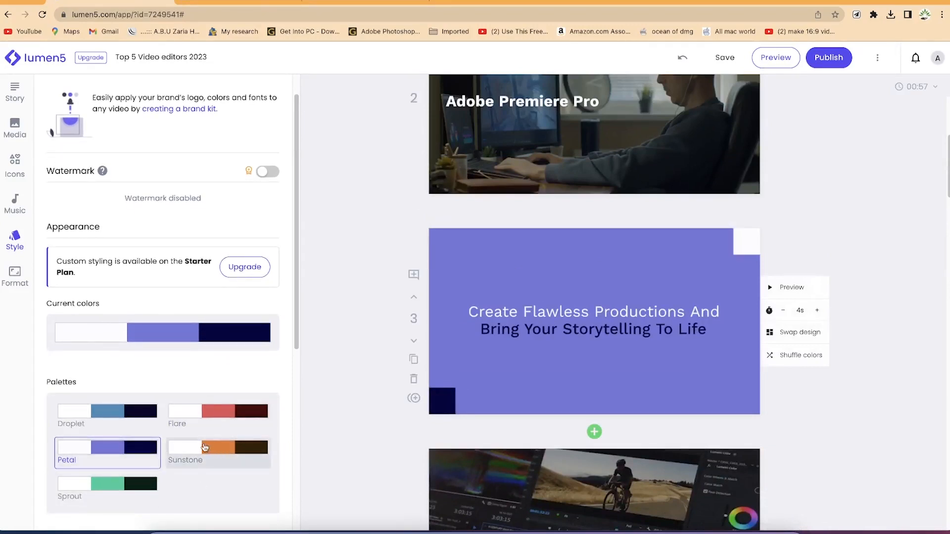
left_click(108, 415)
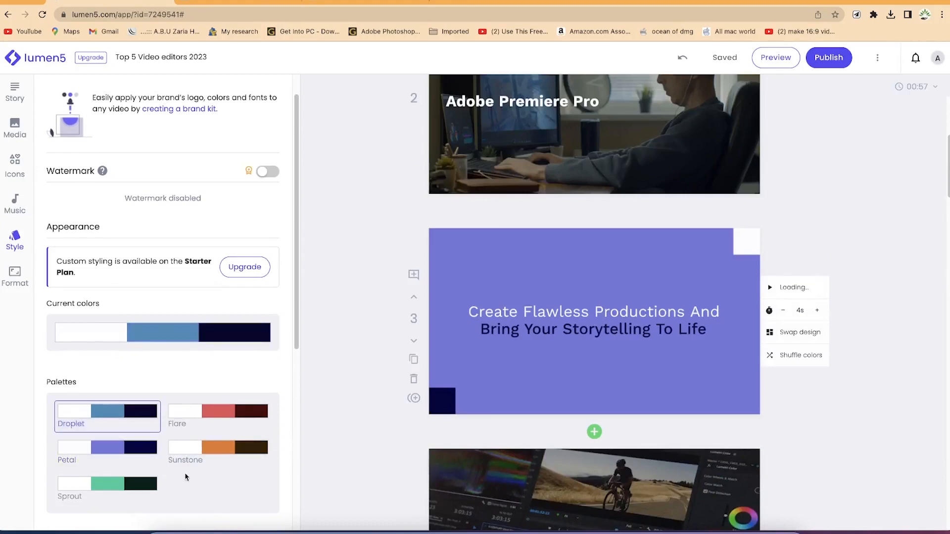
Step: Look through the font, scene transition and text direction settings of the video style
scroll(236, 435, "down", 4)
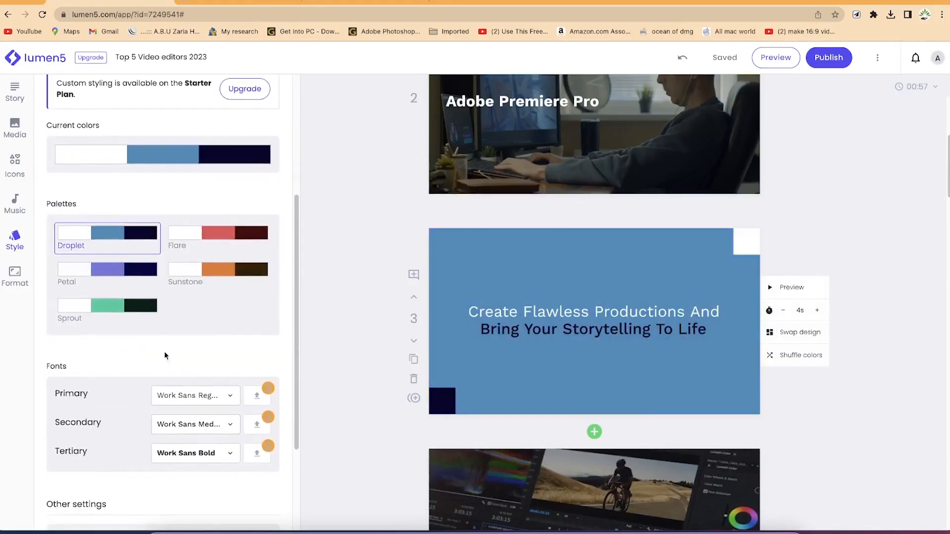
scroll(146, 469, "down", 3)
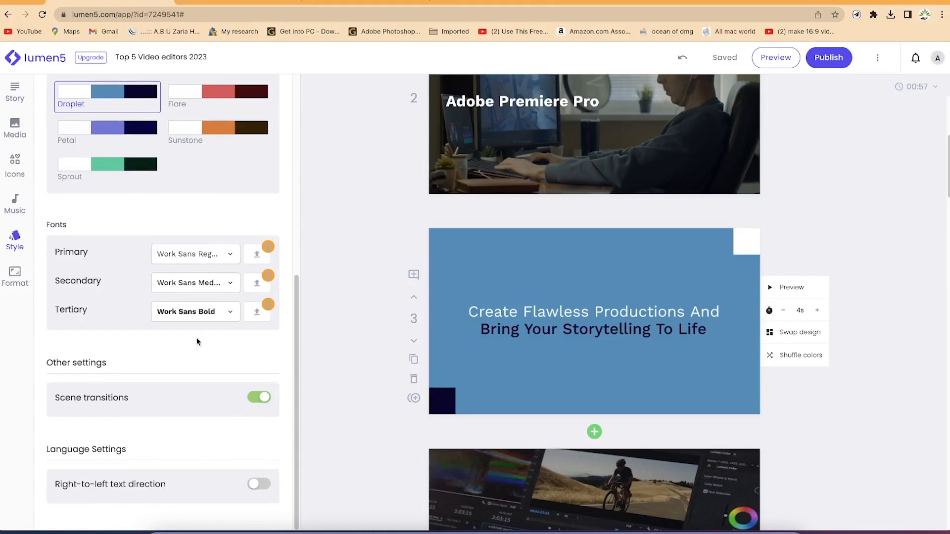
scroll(197, 328, "up", 7)
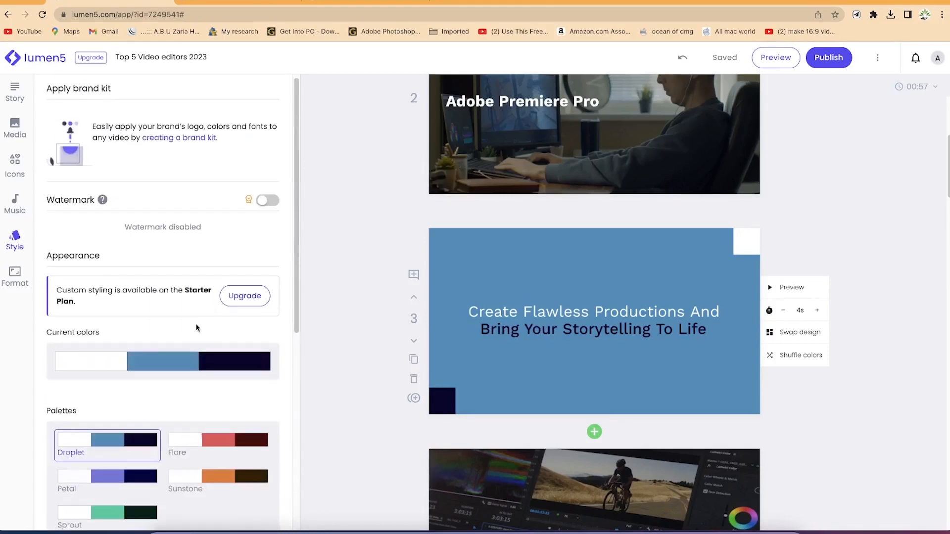
Step: Choose 720p HD as the video resolution in the video's format settings
left_click(17, 275)
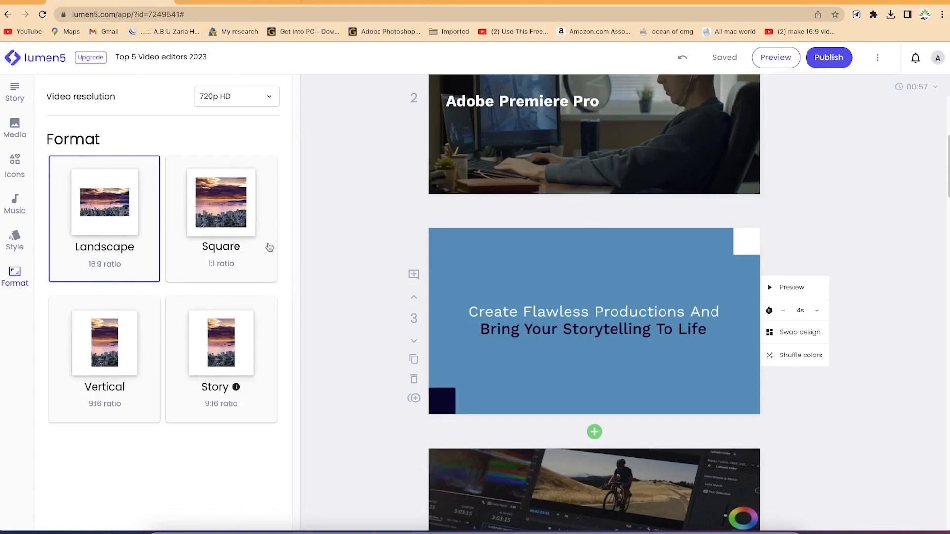
left_click(265, 98)
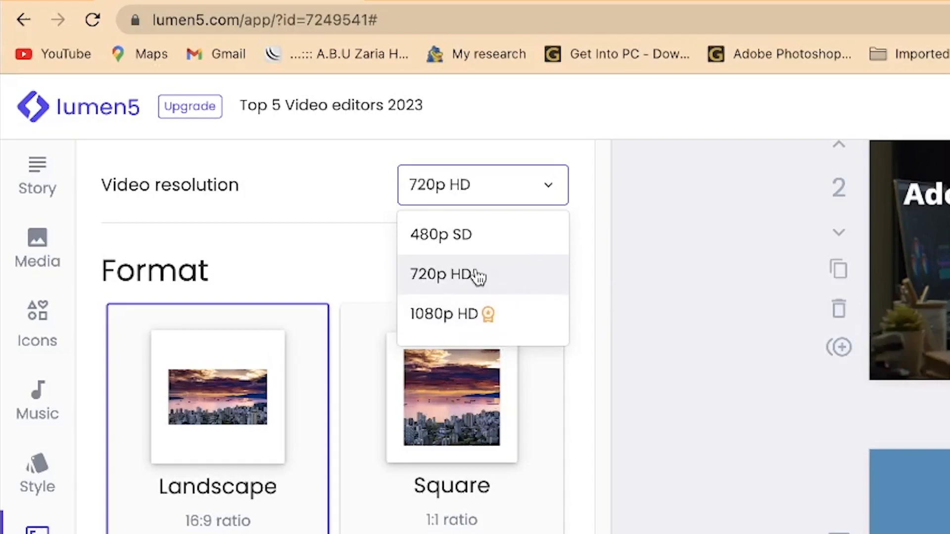
left_click(484, 131)
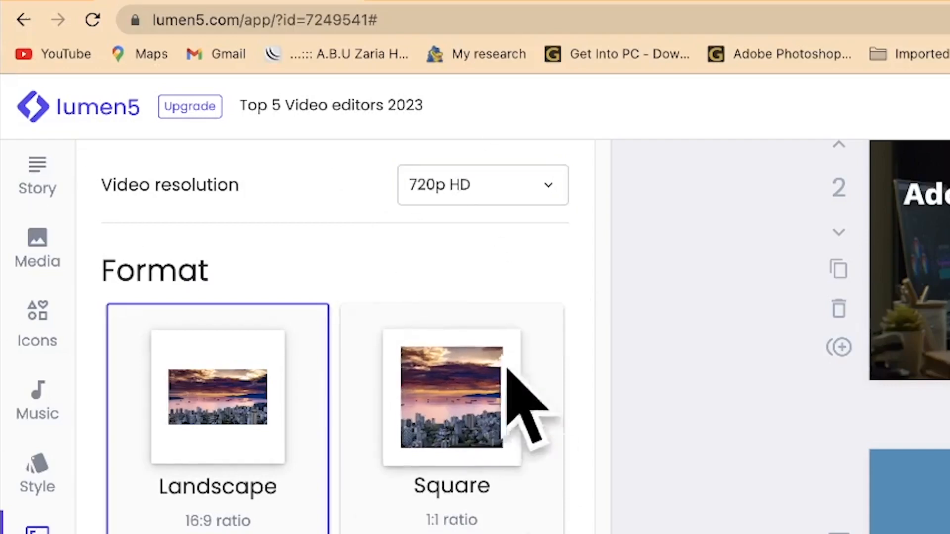
Step: Open the voiceover recorder and choose the RODE NT-USB microphone as its audio input
scroll(909, 306, "down", 3)
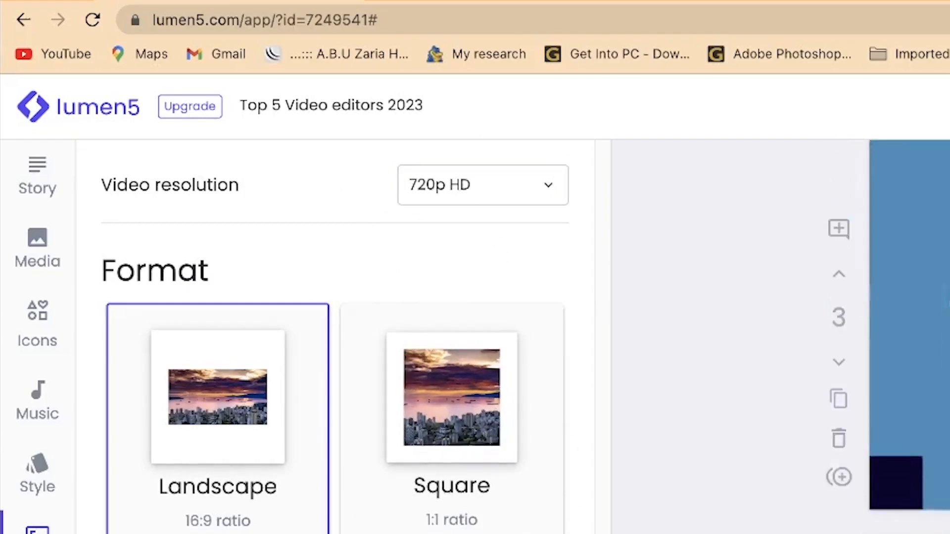
scroll(661, 269, "up", 10)
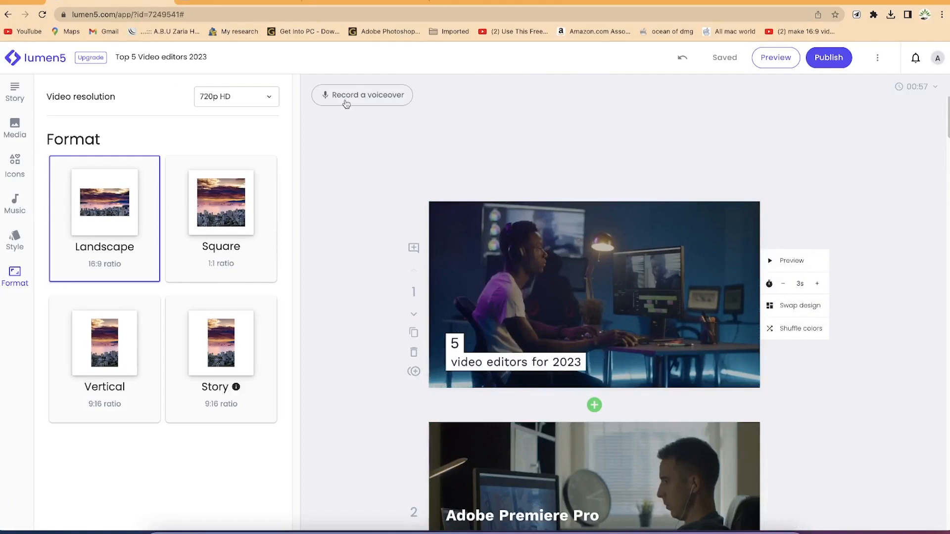
scroll(617, 481, "down", 2)
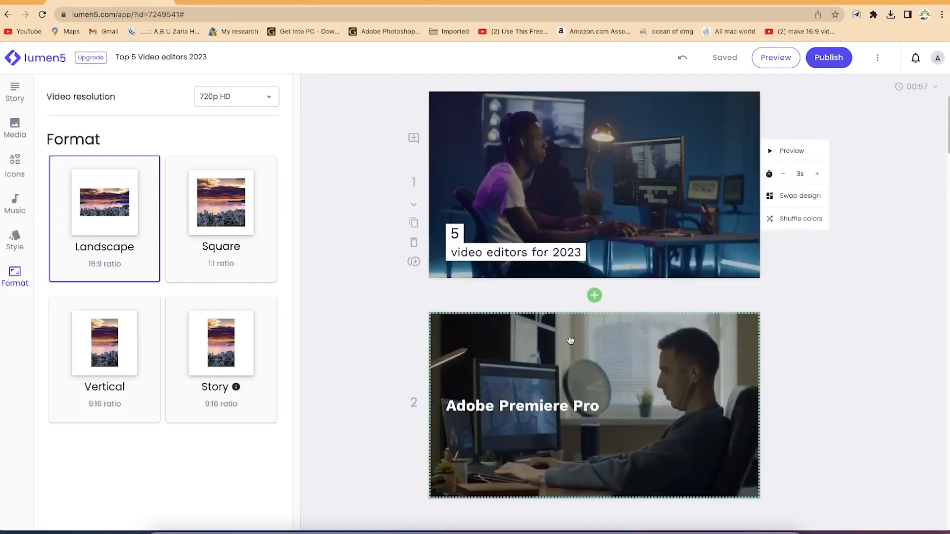
scroll(569, 336, "up", 2)
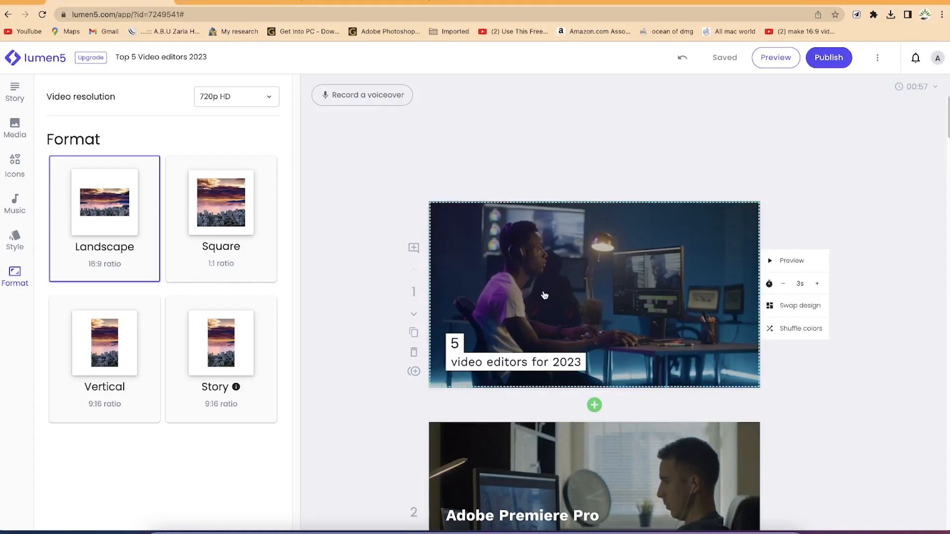
left_click(372, 96)
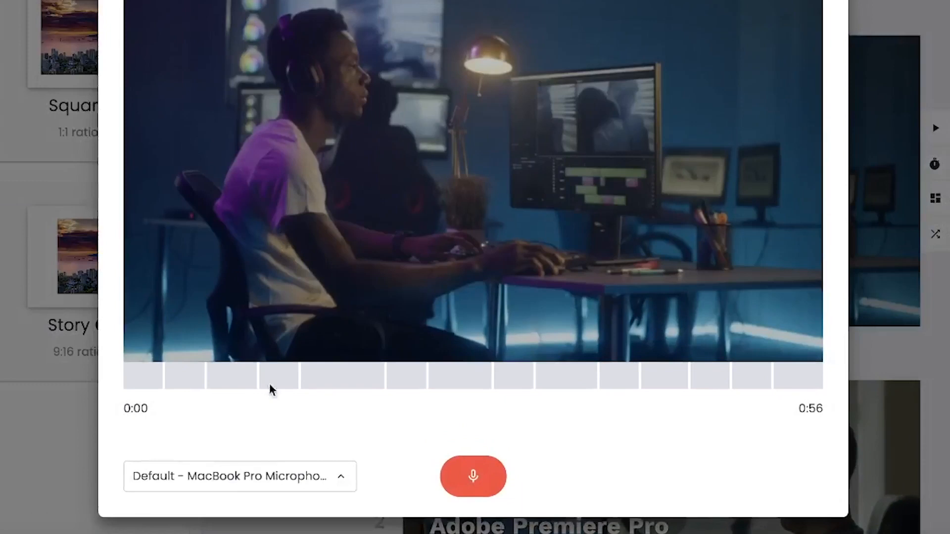
left_click(254, 484)
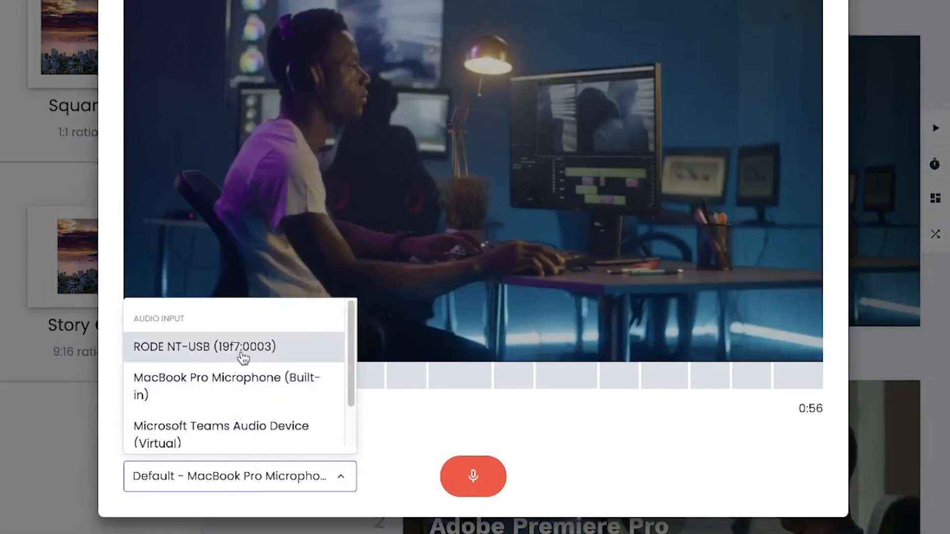
scroll(257, 401, "down", 1)
scroll(258, 401, "up", 1)
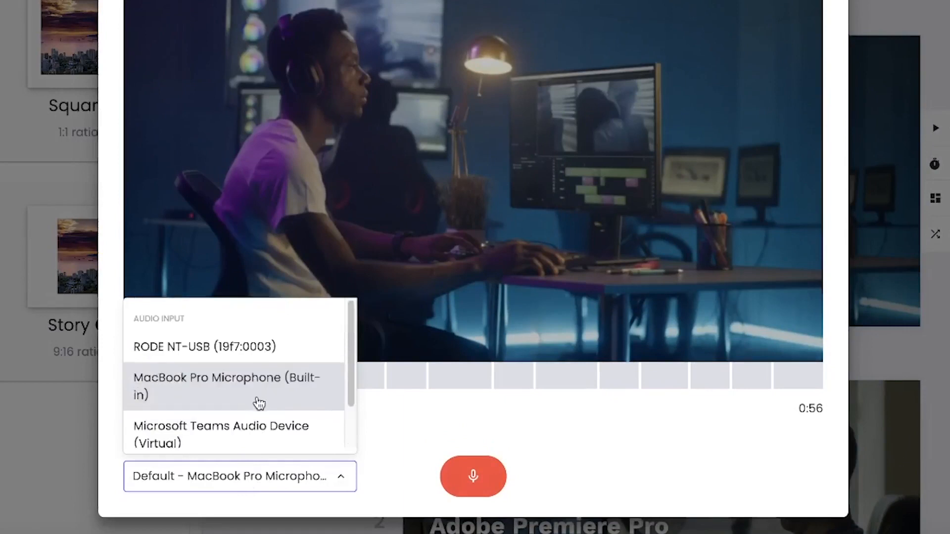
left_click(237, 352)
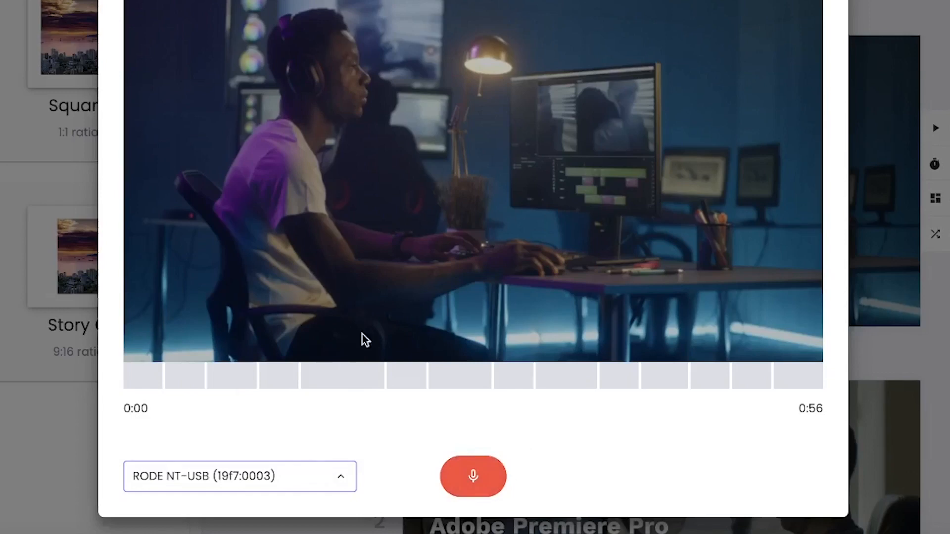
Step: Record a voiceover for the full length of the video, then save and insert it
left_click(474, 477)
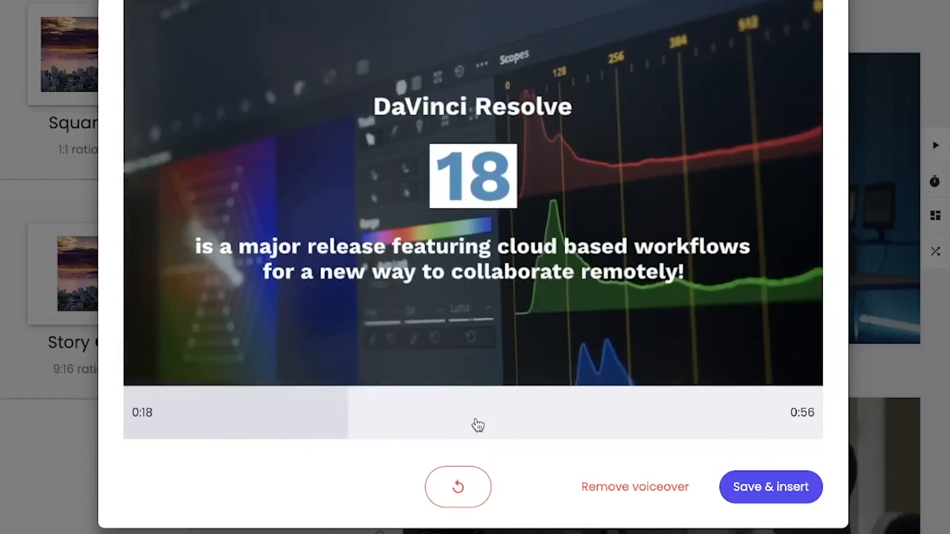
key("XF86AudioRaiseVolume")
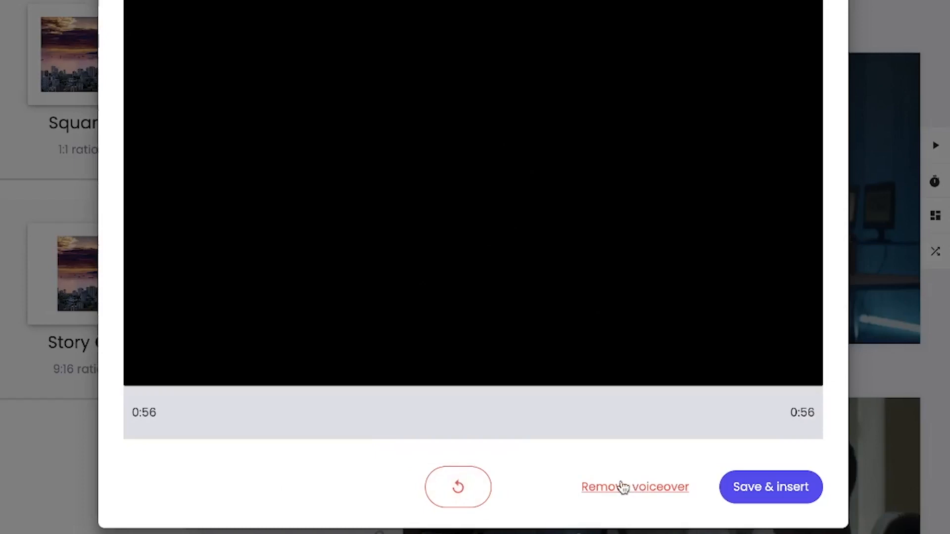
left_click(750, 492)
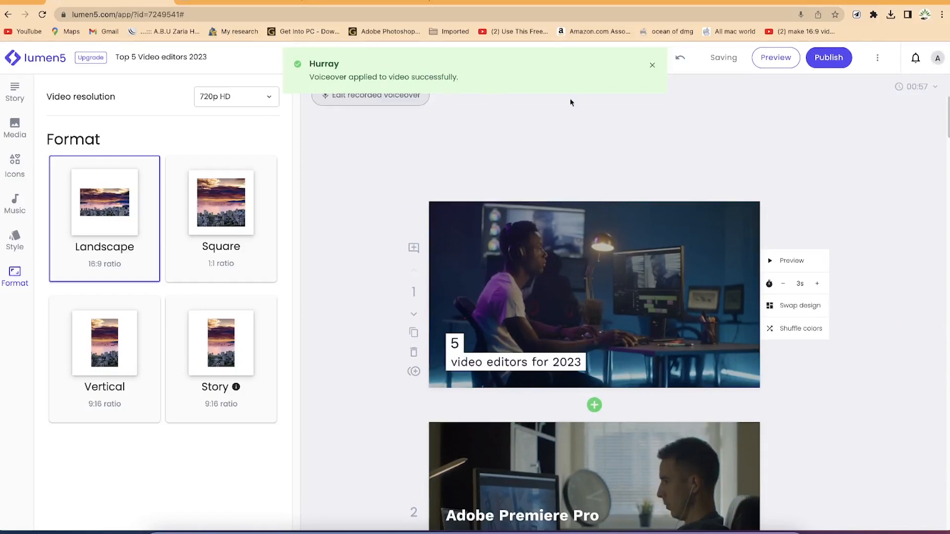
left_click(652, 67)
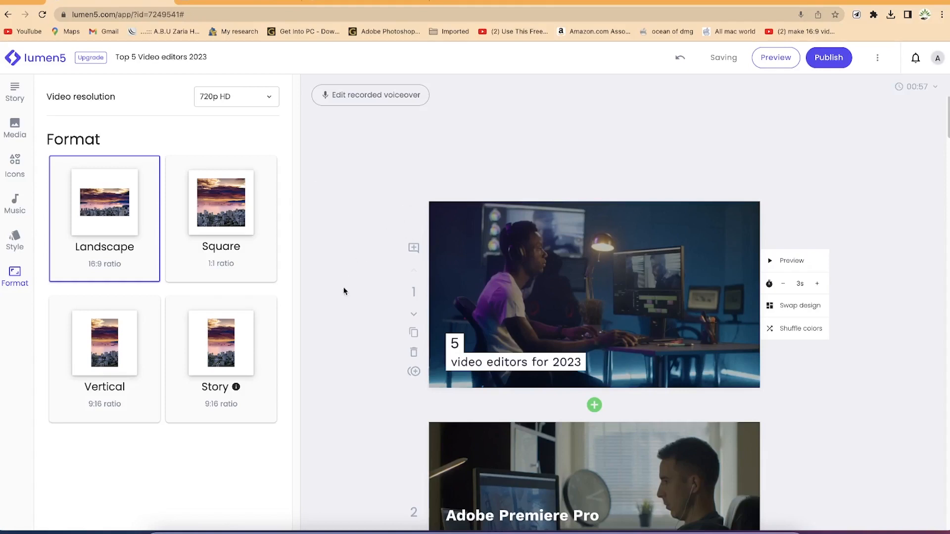
Step: Set the background music volume to 12
left_click(16, 204)
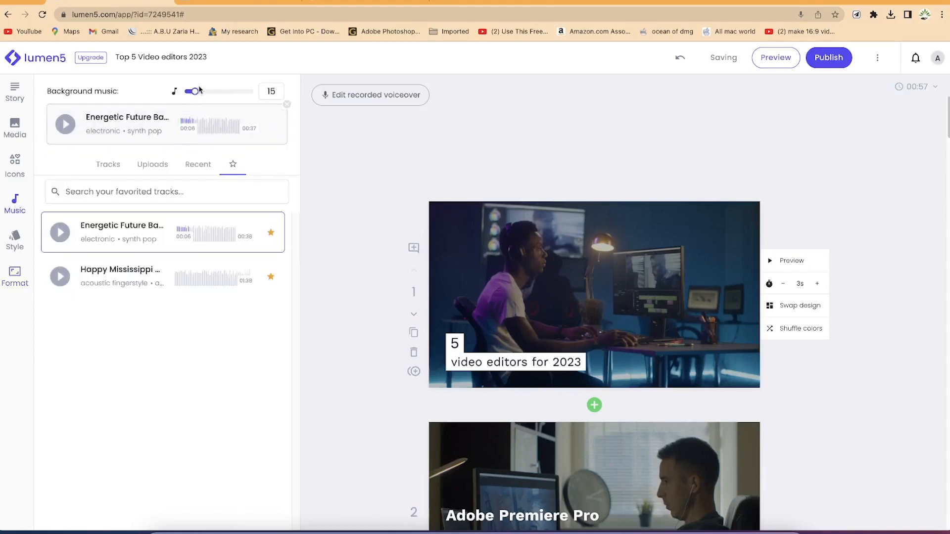
left_click_drag(195, 94, 192, 94)
scroll(564, 339, "down", 15)
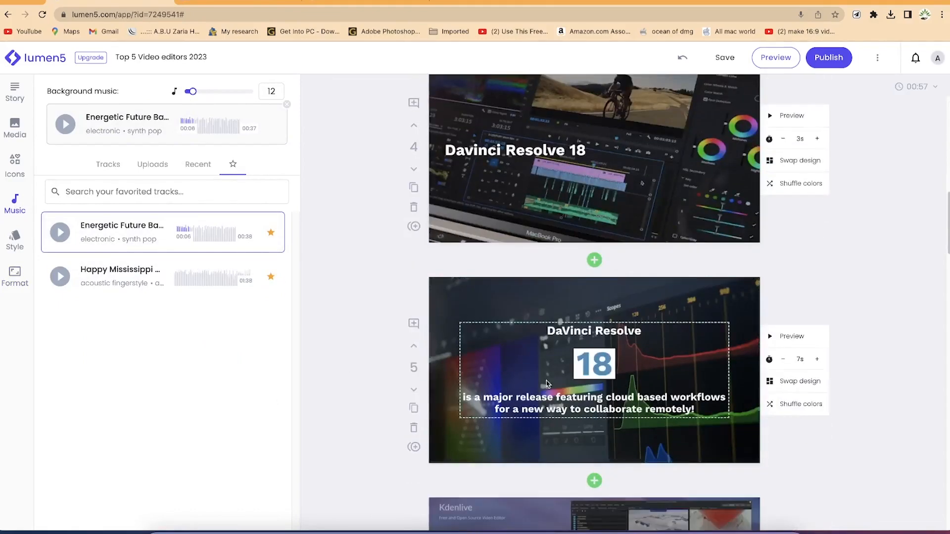
scroll(546, 381, "up", 15)
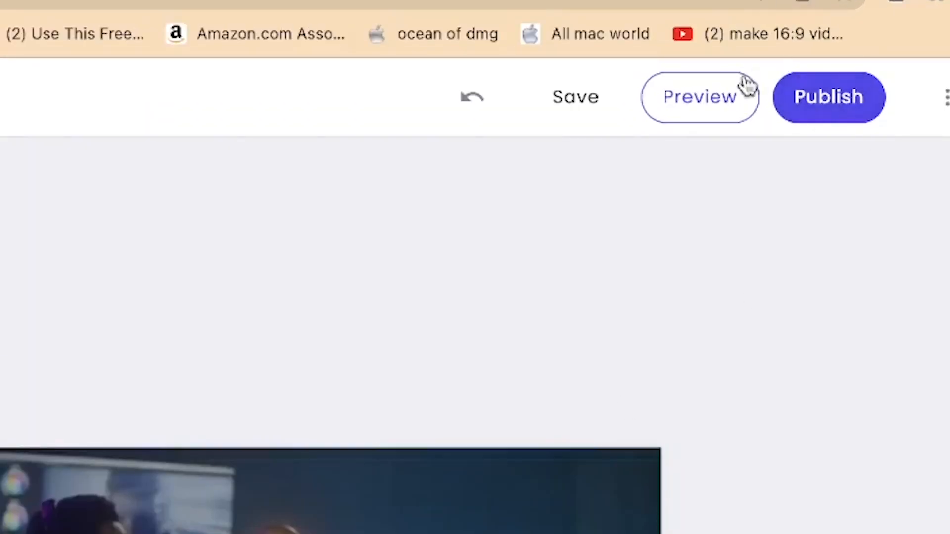
Step: Play a preview of the whole video with its voiceover and music, and save the project
left_click(684, 101)
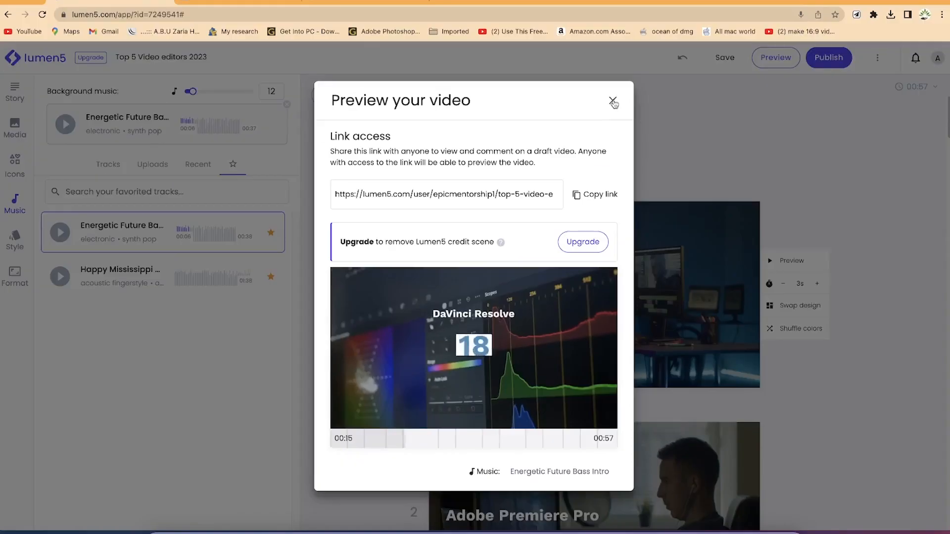
left_click(613, 102)
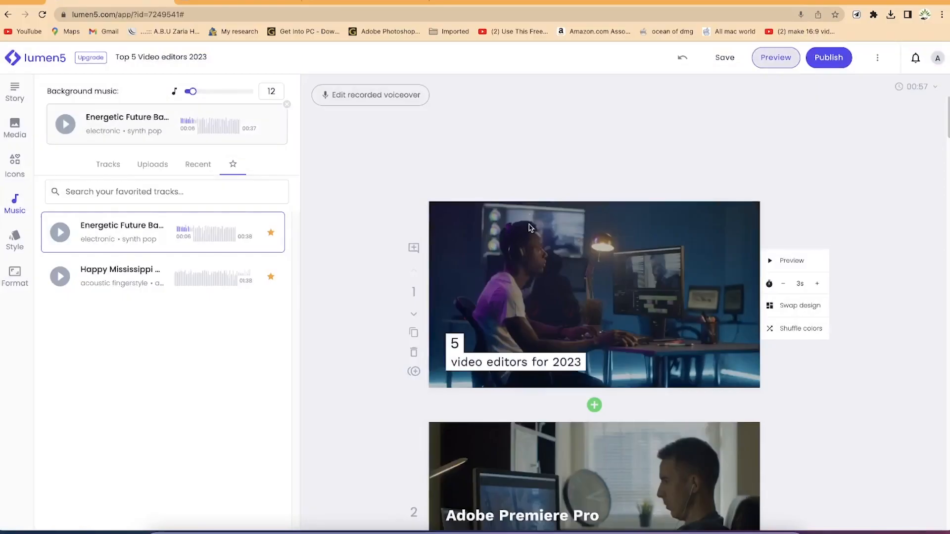
scroll(605, 411, "down", 2)
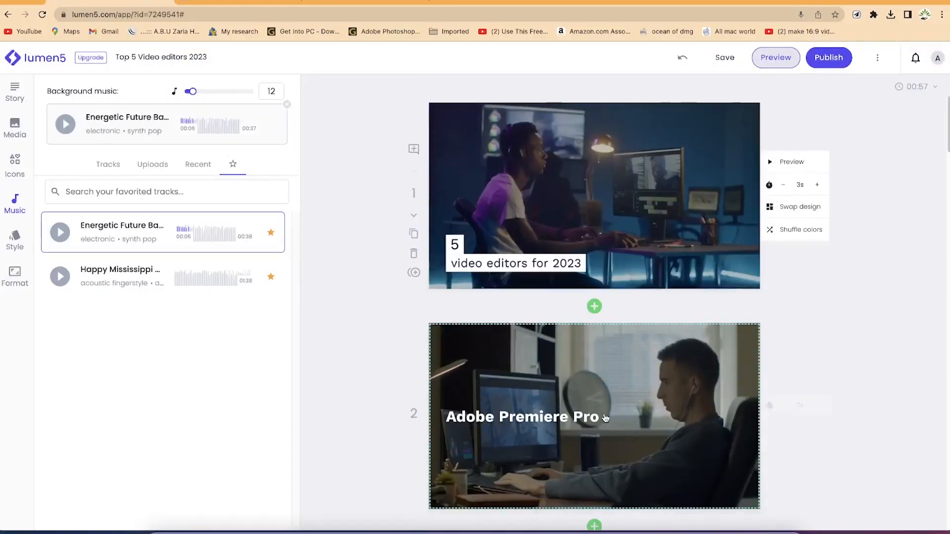
scroll(606, 418, "down", 2)
scroll(594, 421, "down", 3)
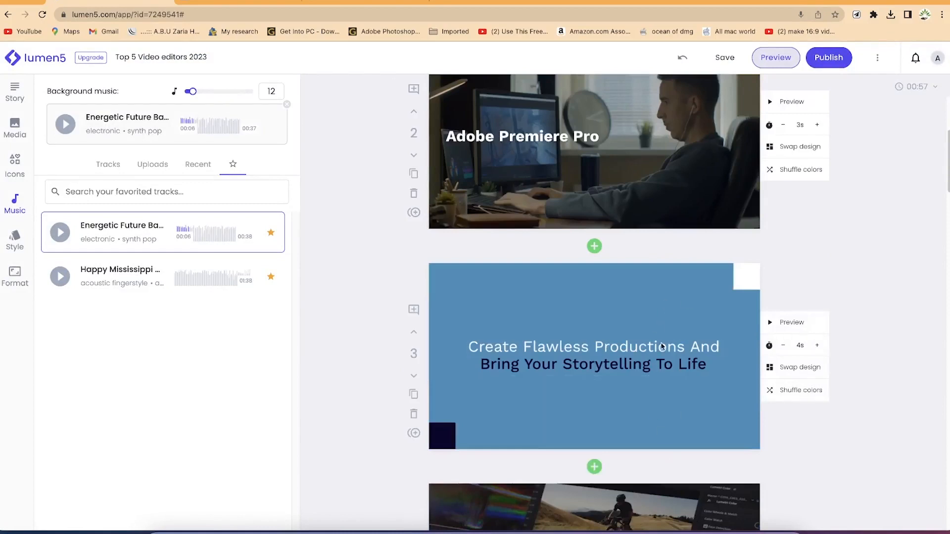
left_click(725, 61)
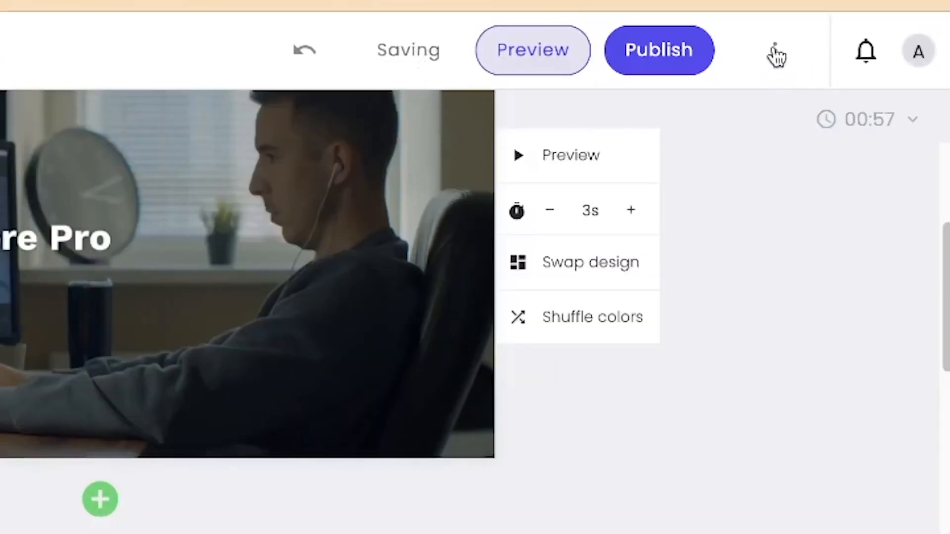
left_click(878, 59)
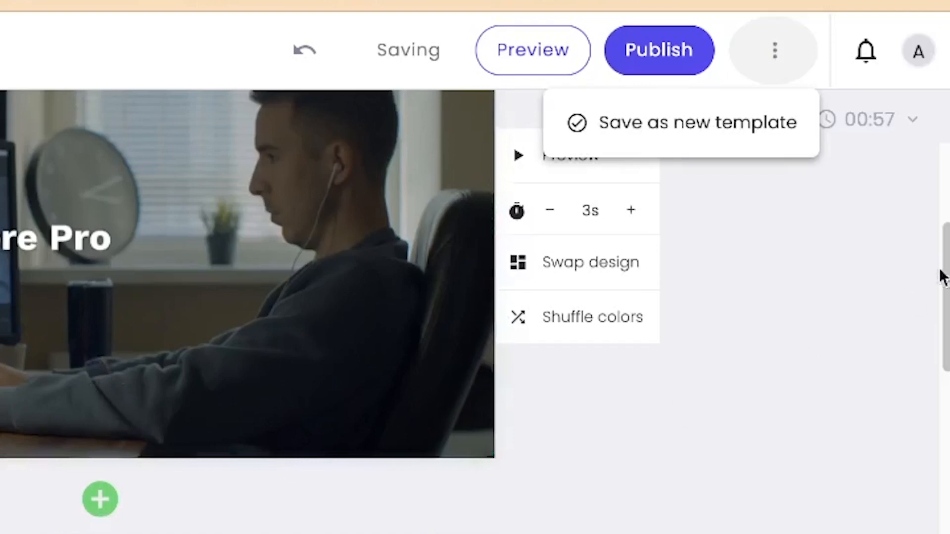
left_click(731, 145)
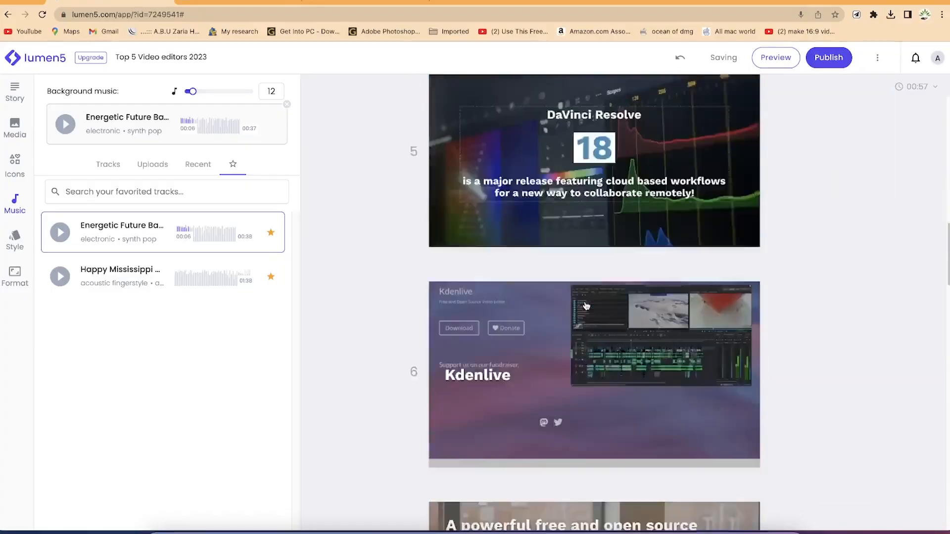
Step: Look over the scenes once more and publish the video
scroll(585, 307, "down", 20)
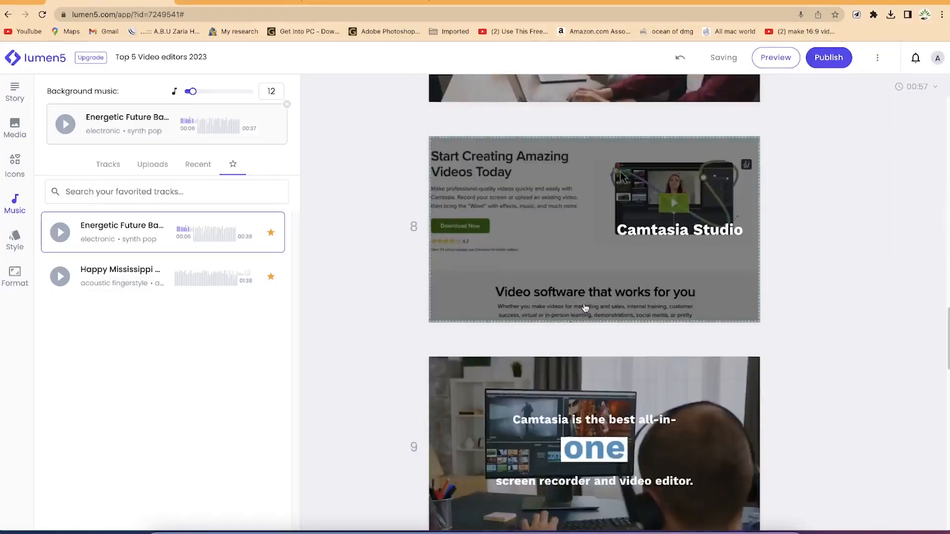
scroll(586, 307, "up", 20)
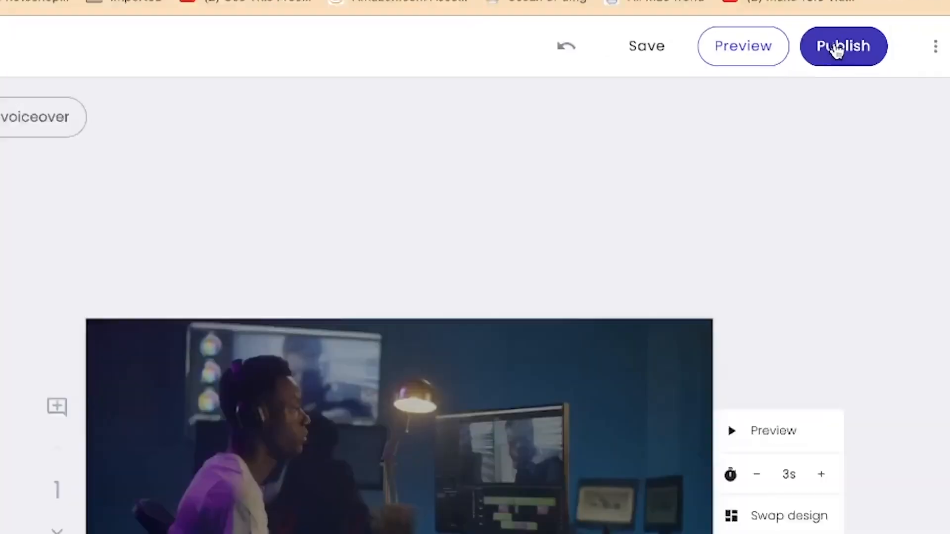
left_click(825, 59)
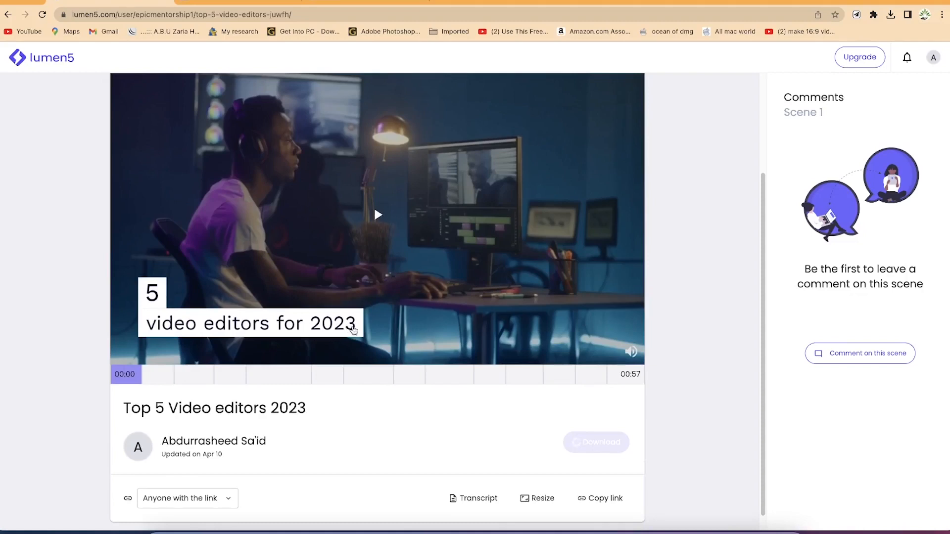
Step: View the link-access choices for the published video on its page and close them
scroll(401, 385, "up", 1)
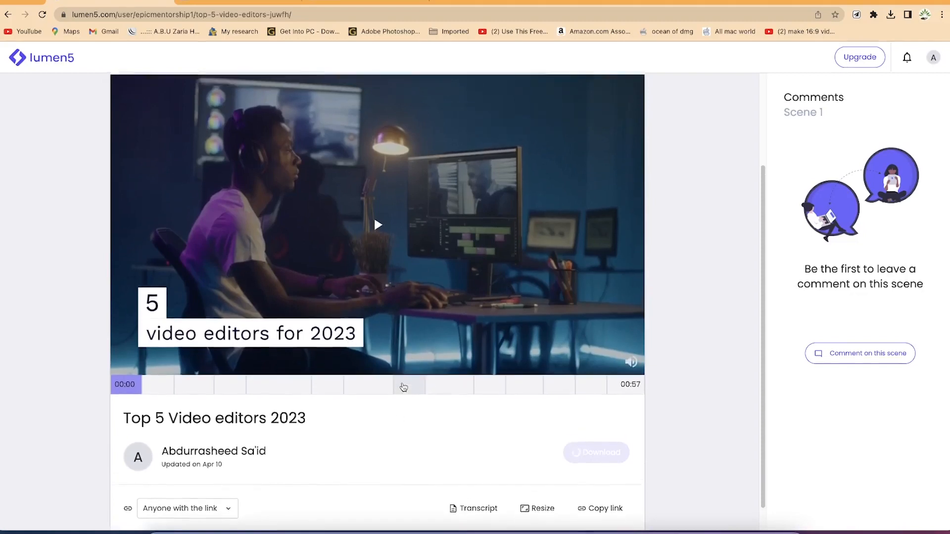
scroll(420, 435, "down", 1)
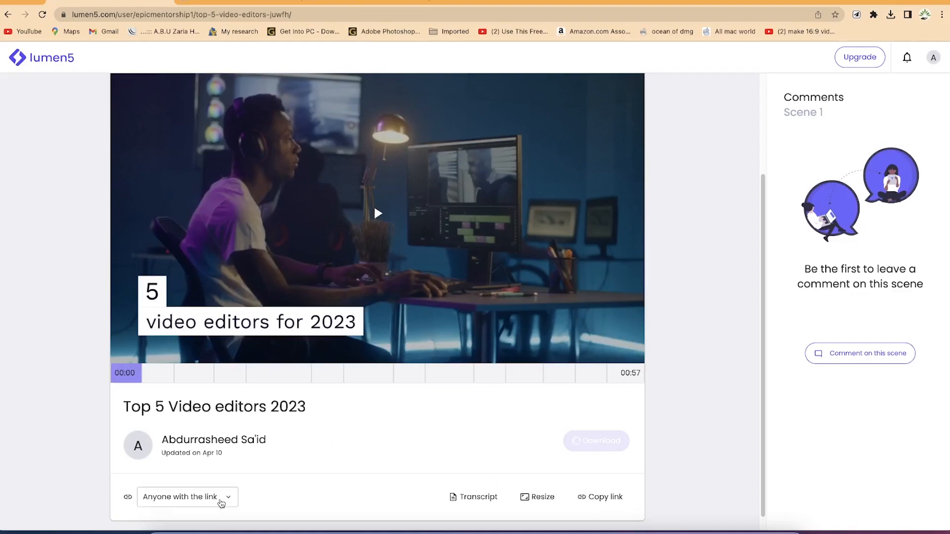
left_click(225, 497)
scroll(263, 496, "down", 1)
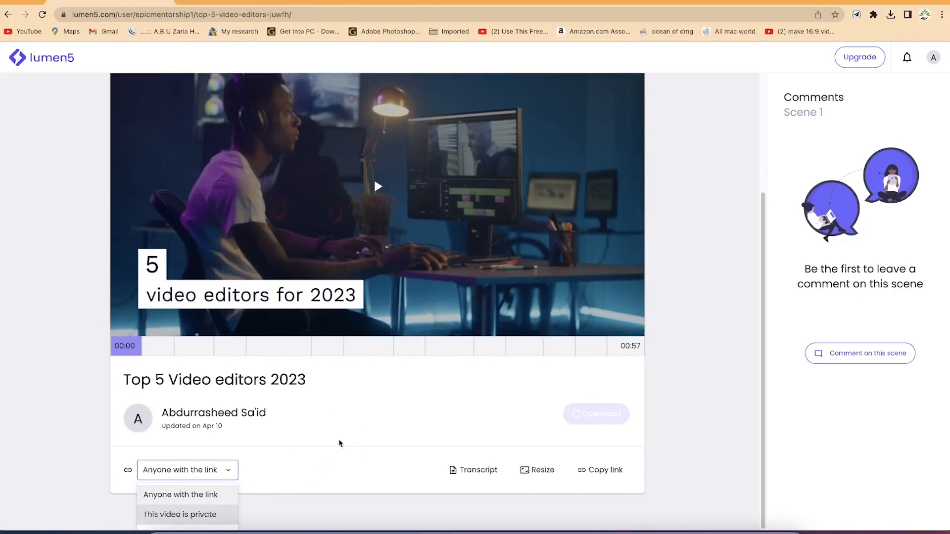
left_click(340, 456)
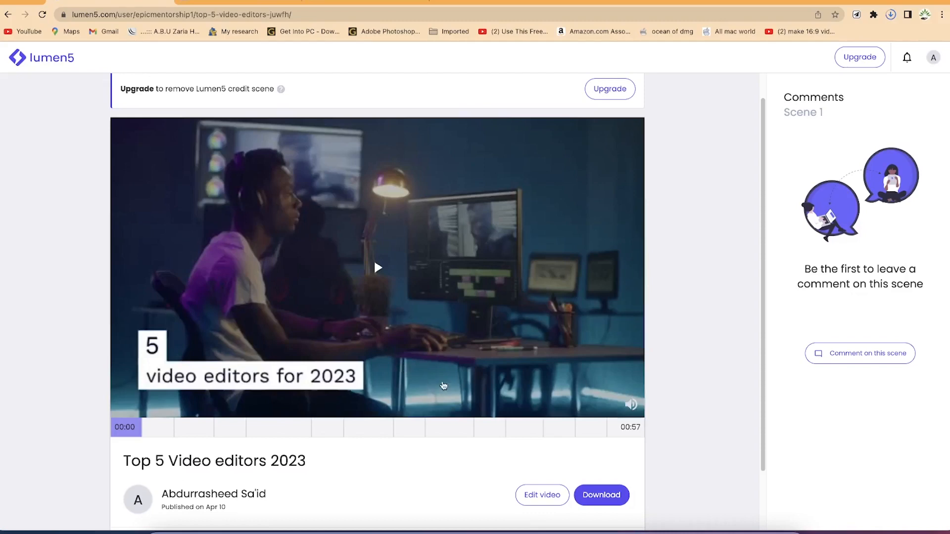
Step: Find the downloaded Top_5_Video_editors_2023.mp4 among the downloads and show it in its folder
scroll(511, 430, "down", 1)
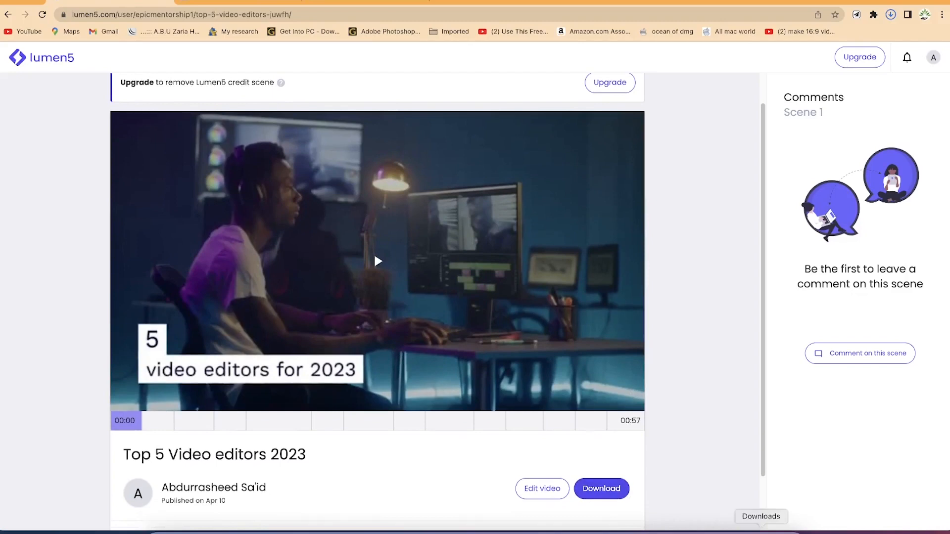
left_click(761, 532)
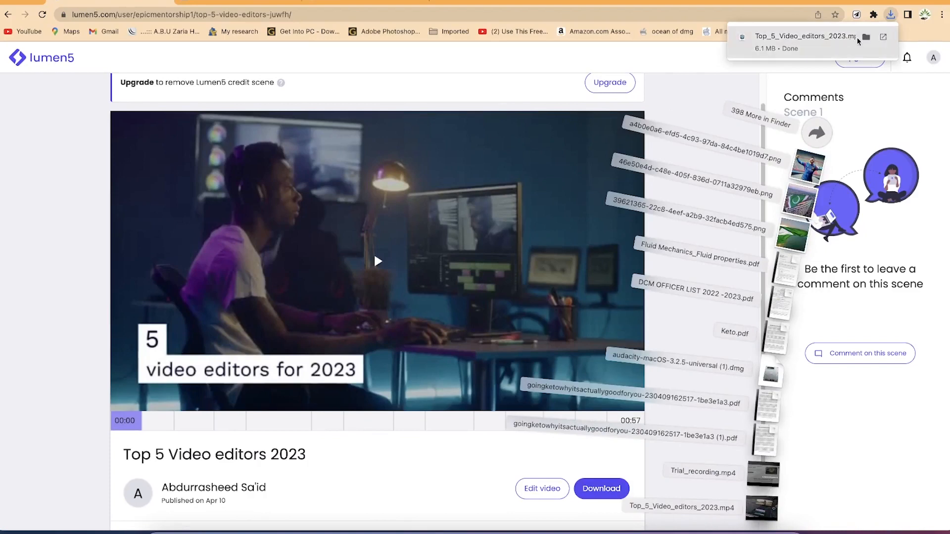
left_click(865, 37)
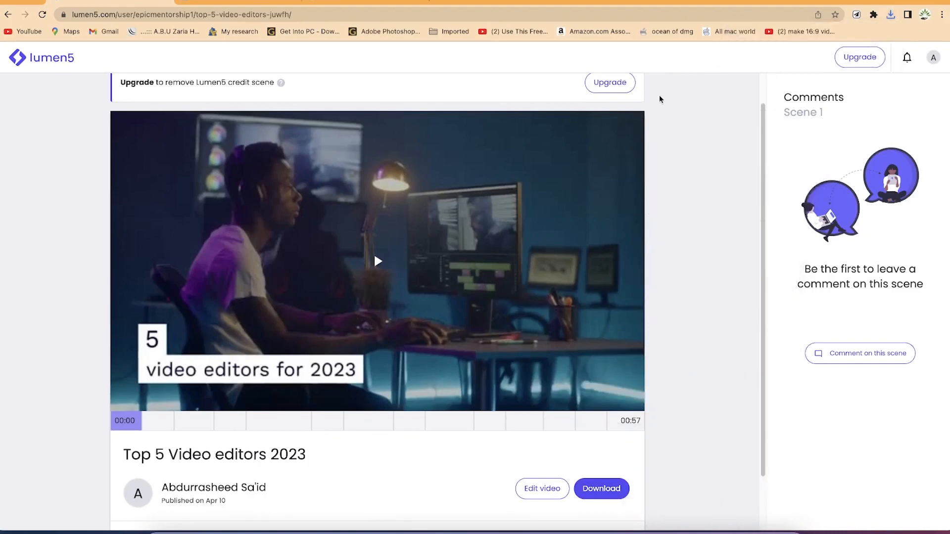